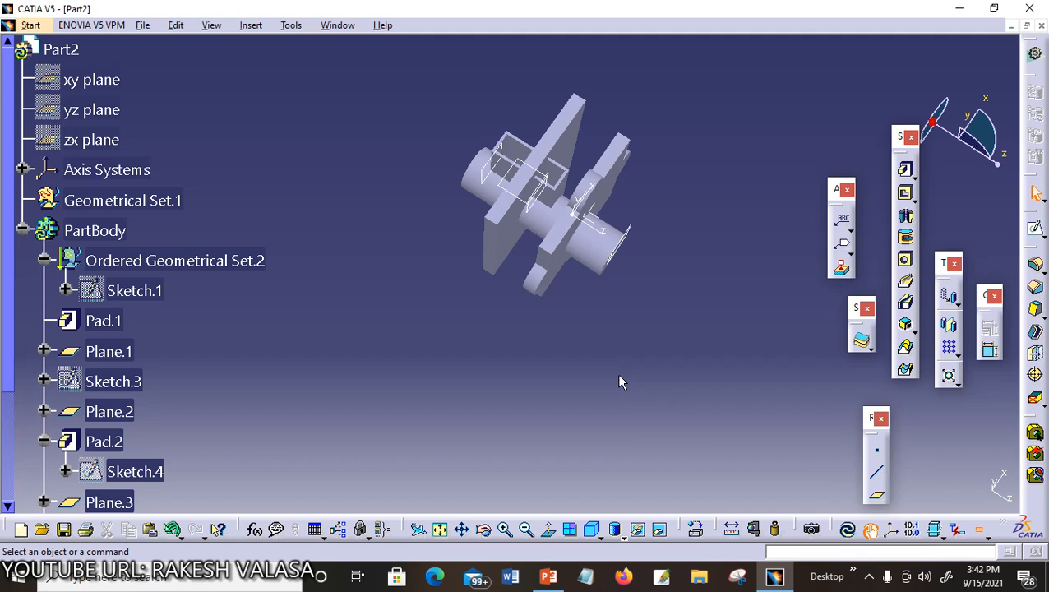
Create a new part in the Part Design workbench and define PartBody as the in-work object.
left_click(33, 27)
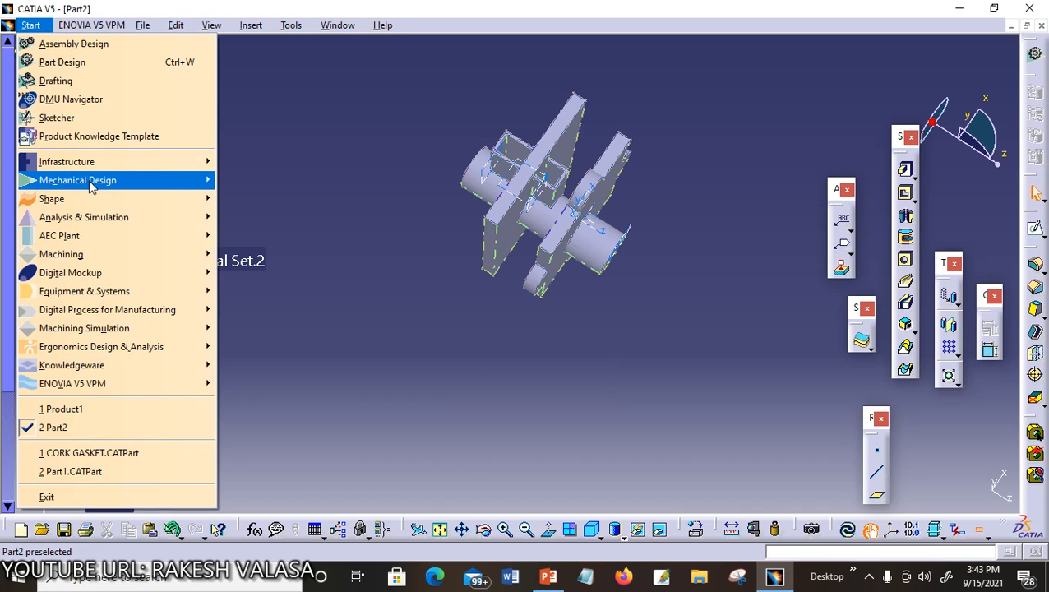
mouse_move(92, 186)
left_click(243, 183)
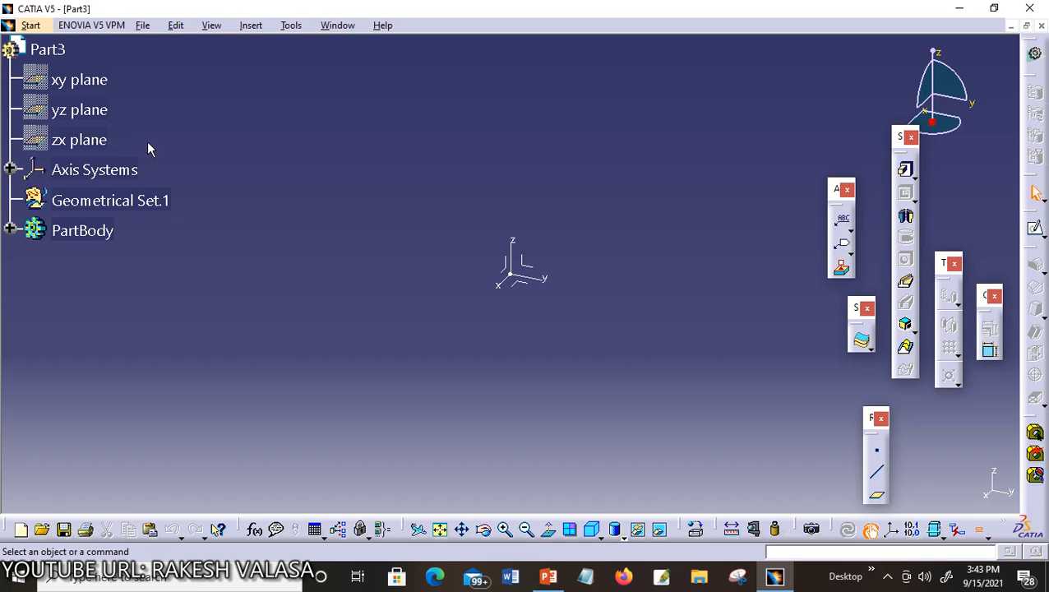
right_click(74, 240)
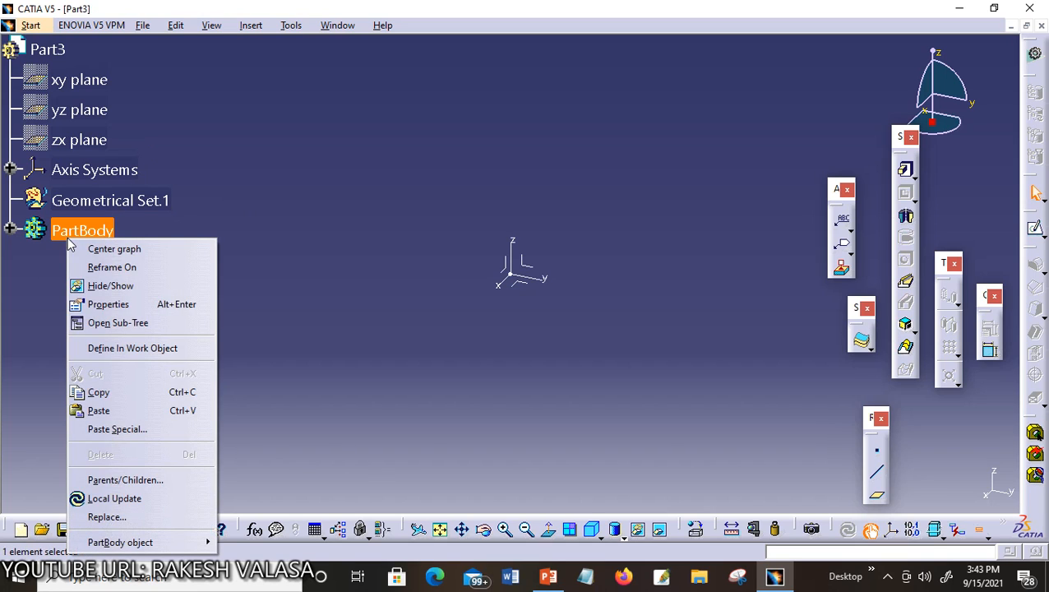
left_click(125, 349)
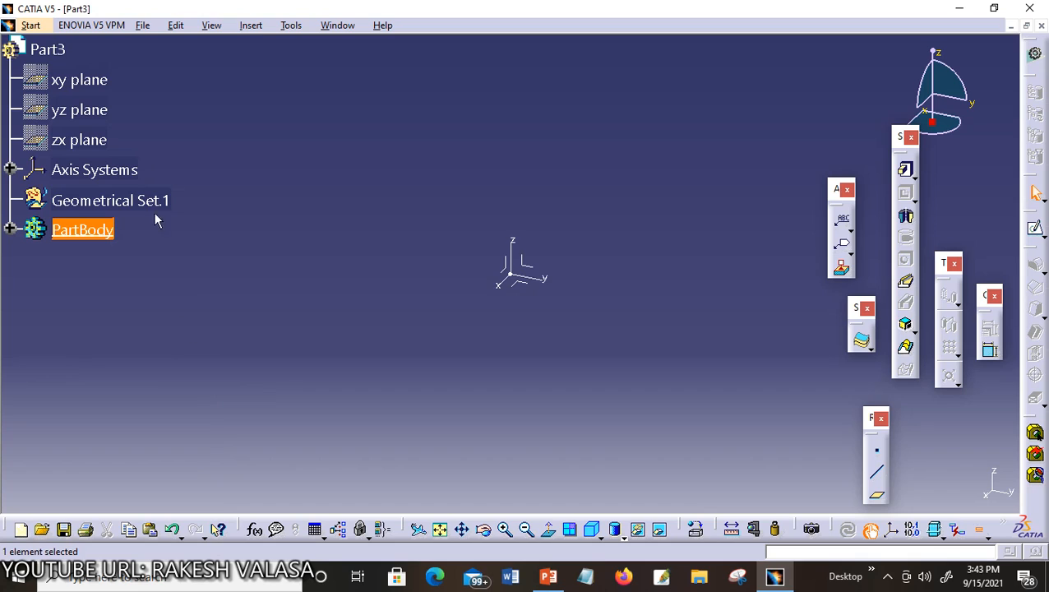
Open a sketch on the xy plane and draw a centred rectangle about 117 by 85 mm around the origin.
left_click(92, 83)
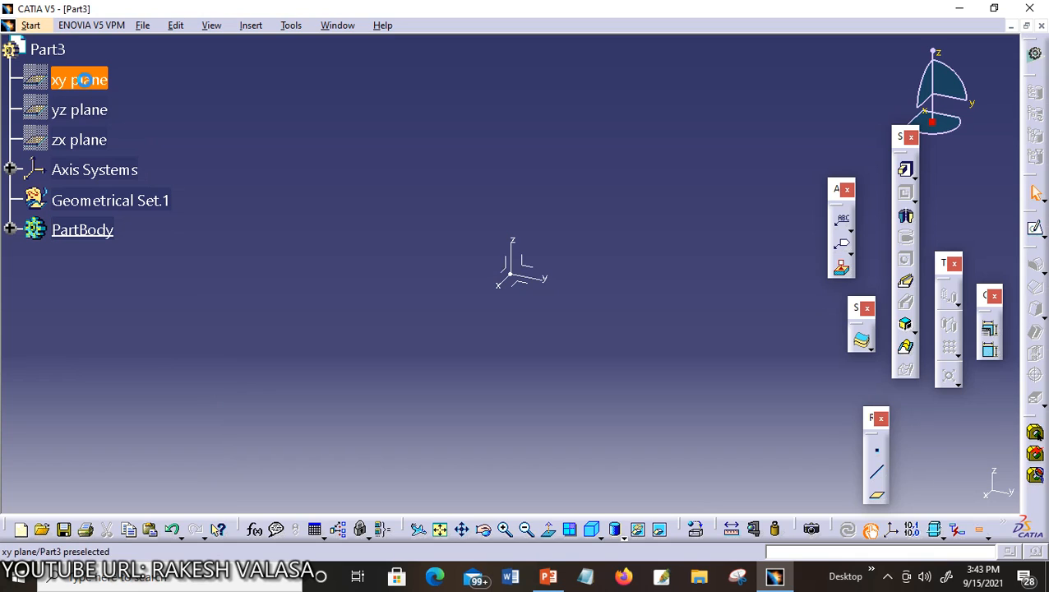
left_click(1037, 232)
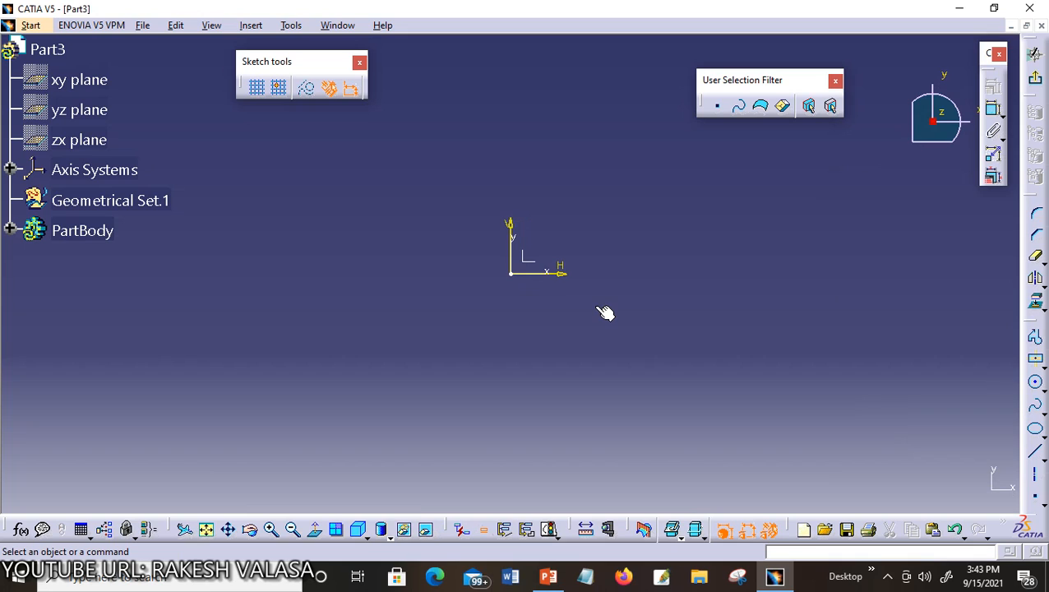
left_click(1038, 367)
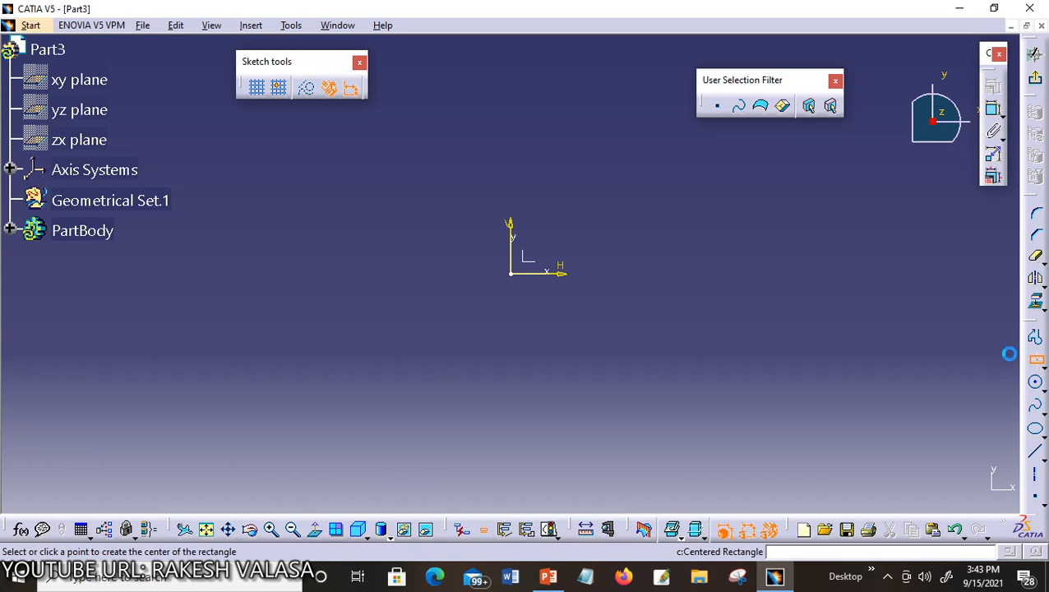
left_click(511, 272)
left_click(627, 358)
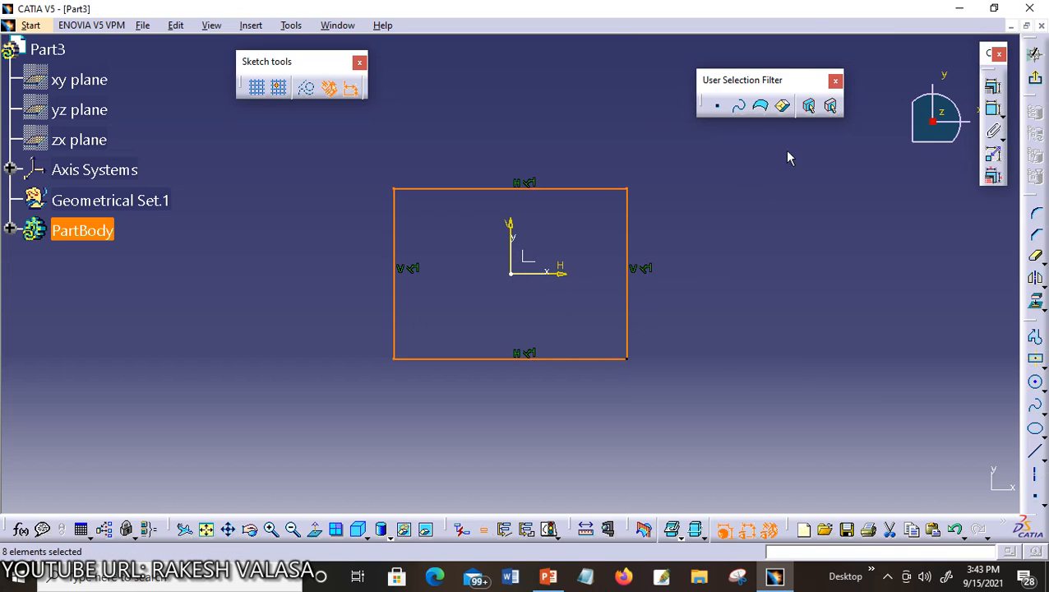
Dimension the rectangle's height and set it to 100 mm.
left_click(994, 112)
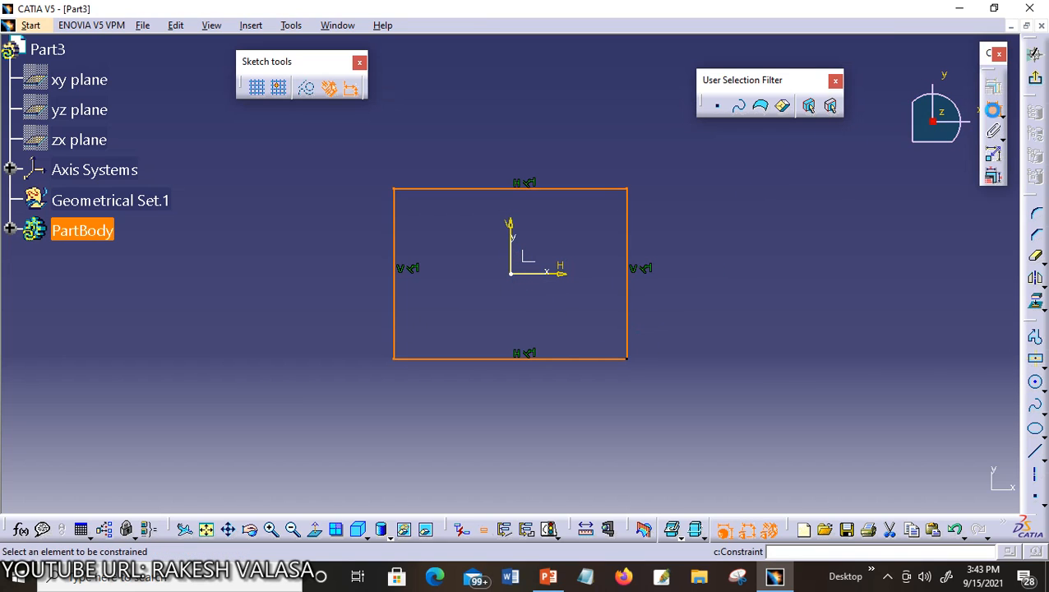
left_click(629, 304)
left_click(688, 286)
double_click(688, 286)
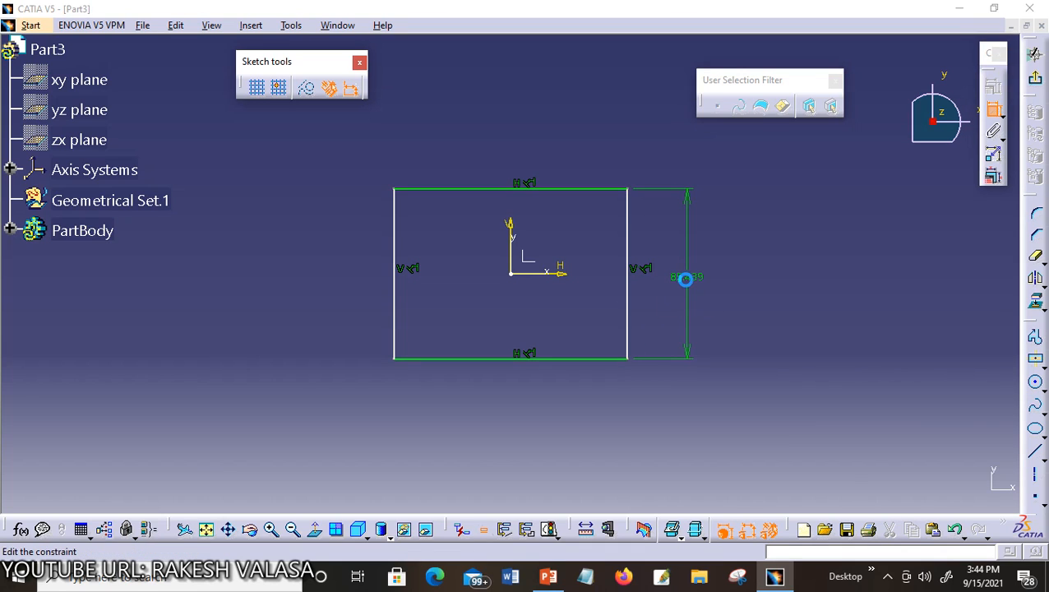
type("100")
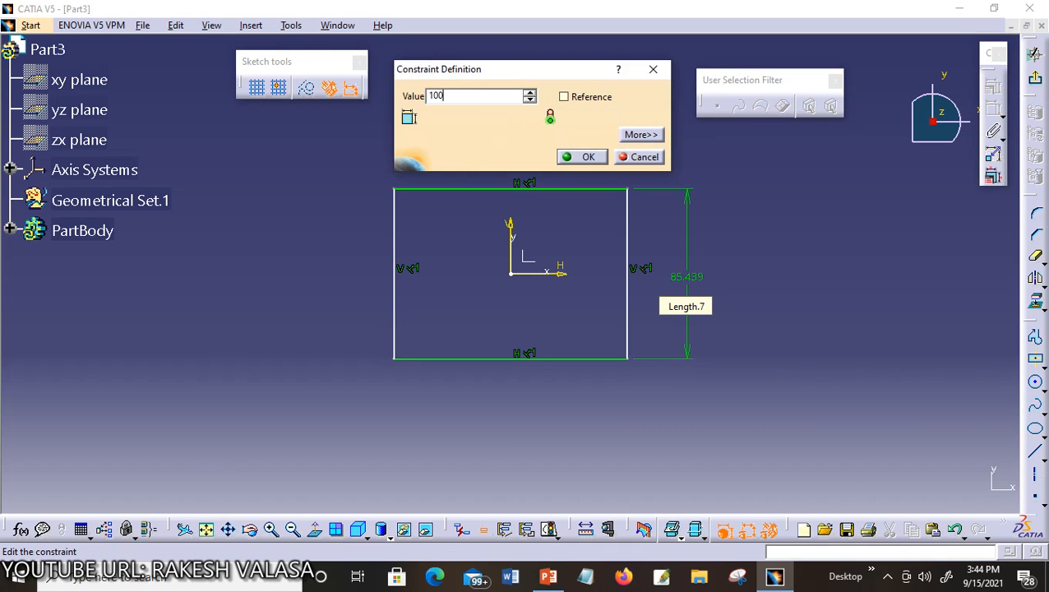
left_click(582, 157)
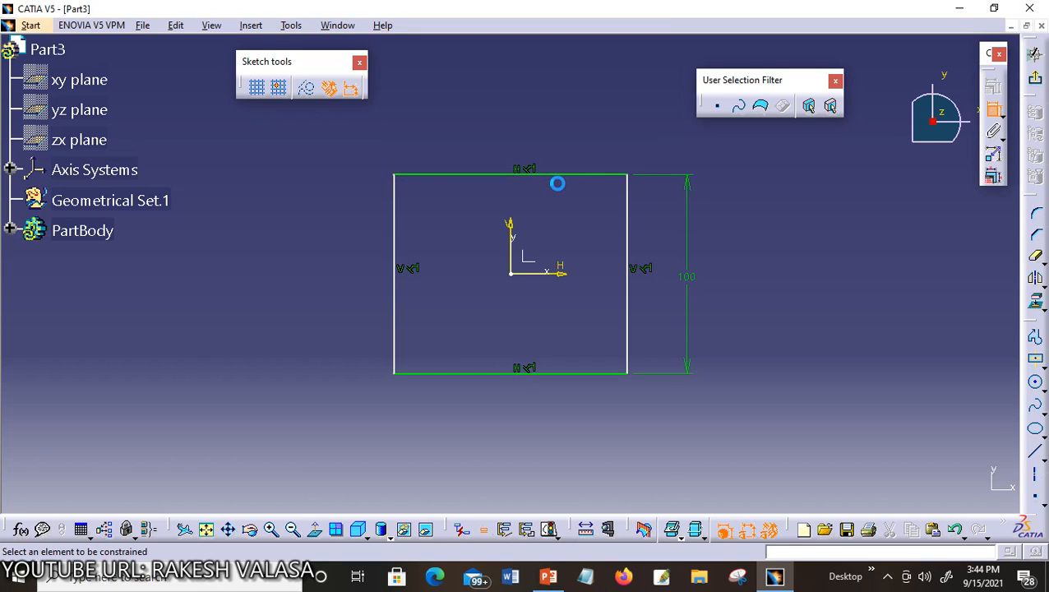
Dimension the rectangle's width and set it to 100 mm.
left_click(564, 175)
left_click(513, 115)
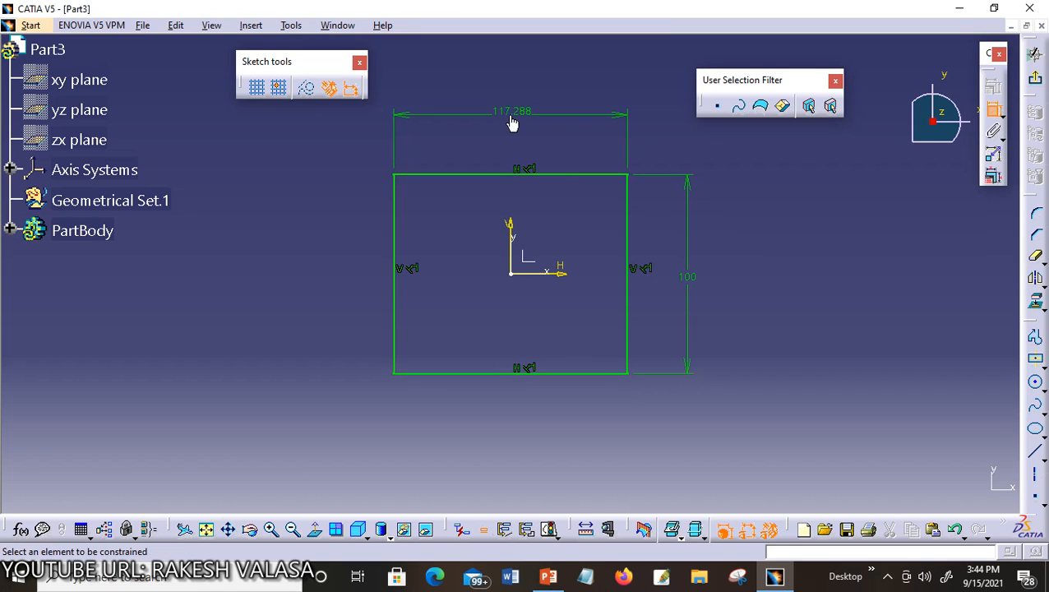
double_click(513, 112)
type("100")
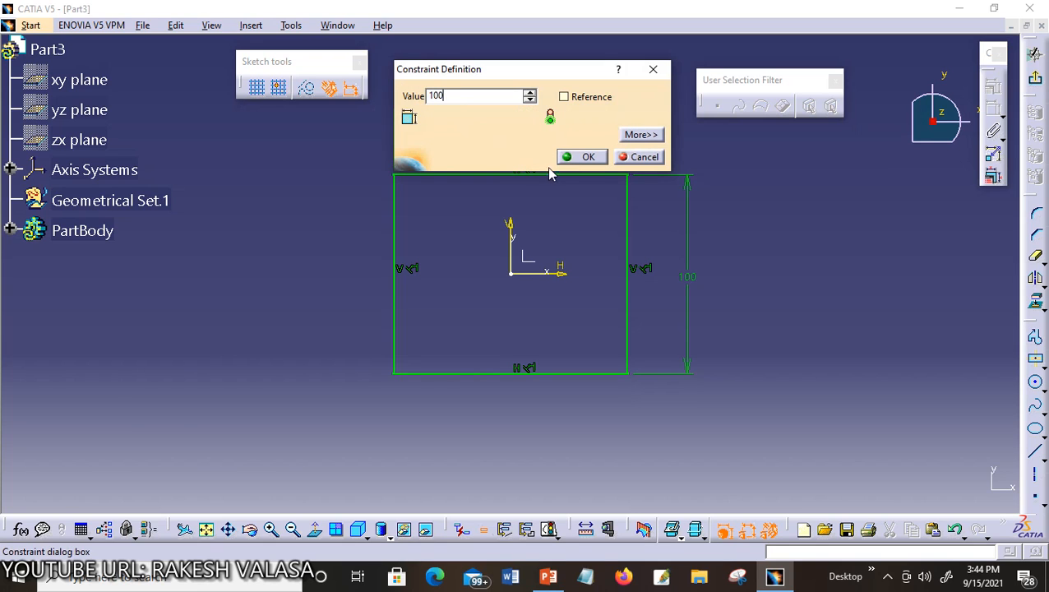
left_click(569, 157)
Sketch a circle about 33 mm in diameter centred on the square's upper edge and one about 30 mm in diameter on its right edge.
left_click(1035, 381)
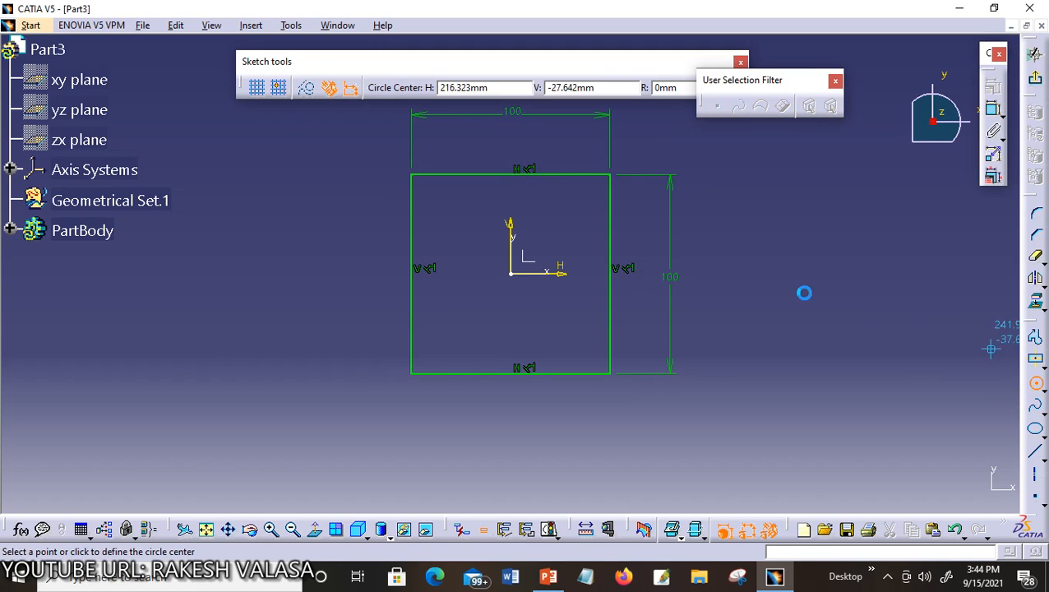
left_click(516, 174)
left_click(540, 197)
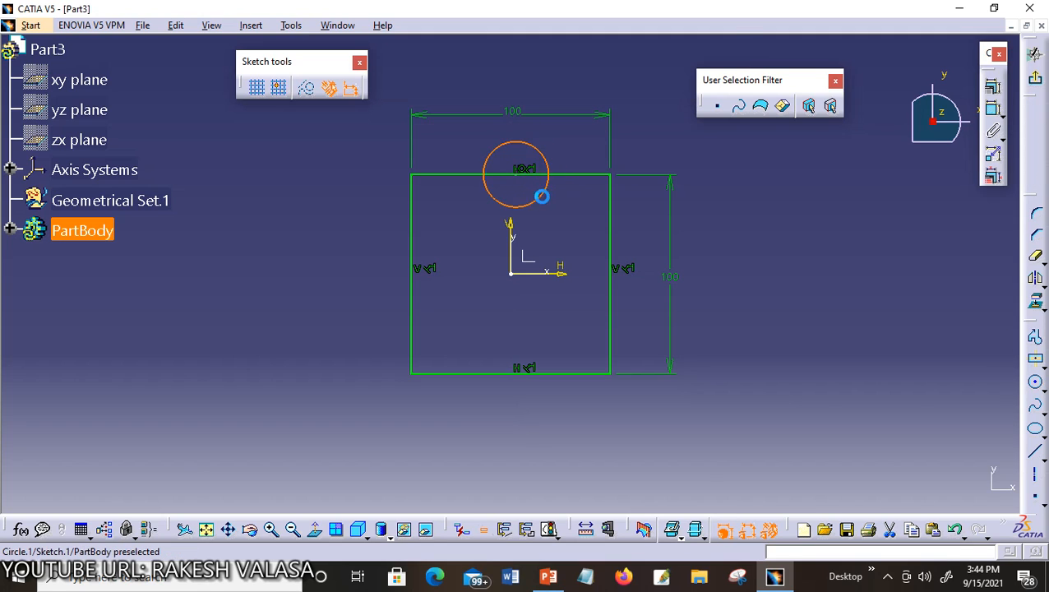
left_click(1035, 382)
left_click(611, 278)
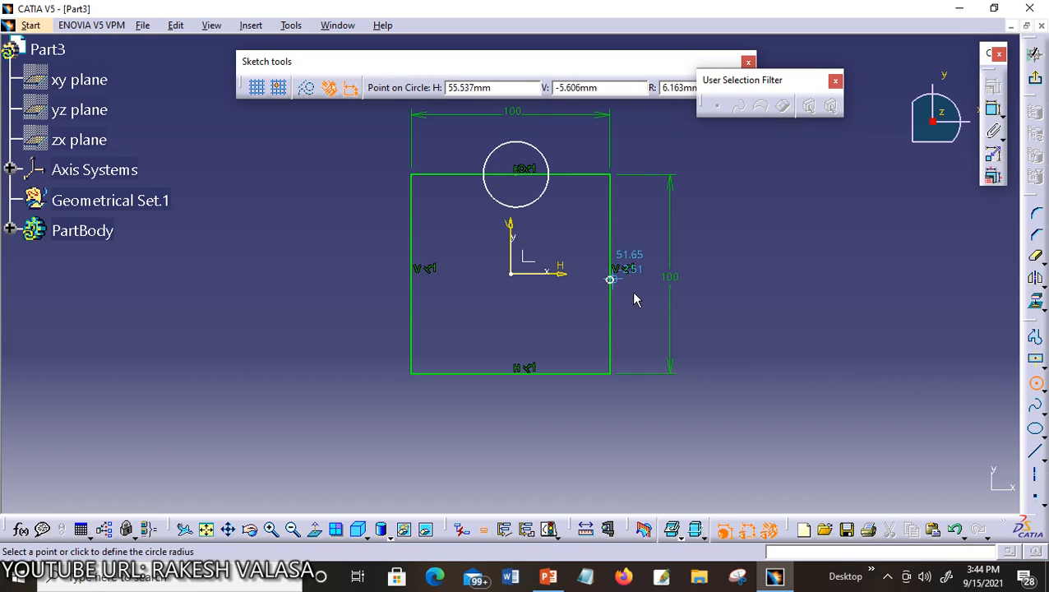
left_click(635, 298)
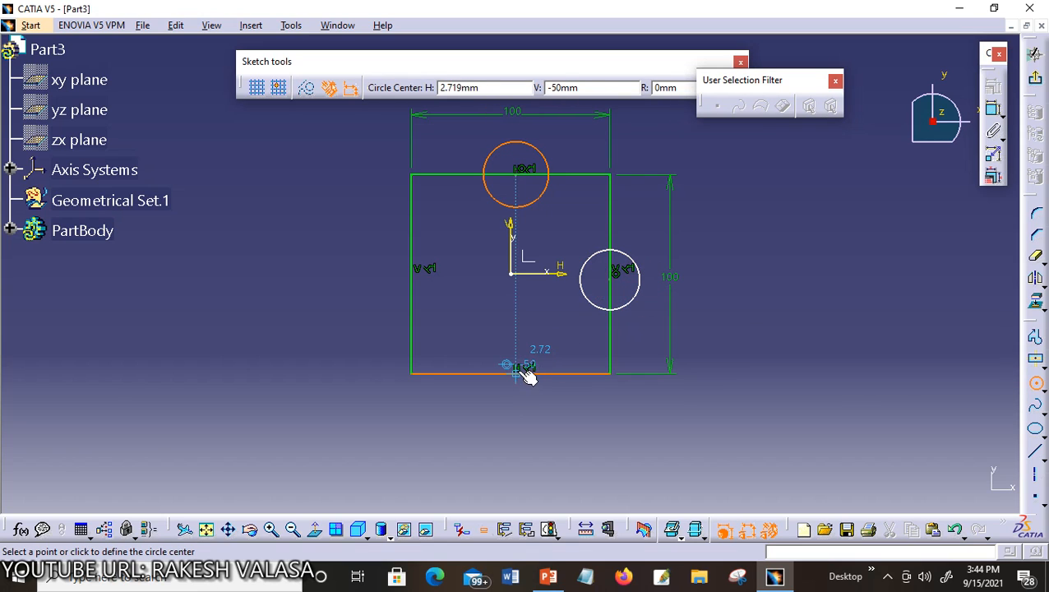
Sketch two more circles centred on the square's lower and left edges, the left one about 32 mm in diameter.
left_click(516, 373)
left_click(528, 409)
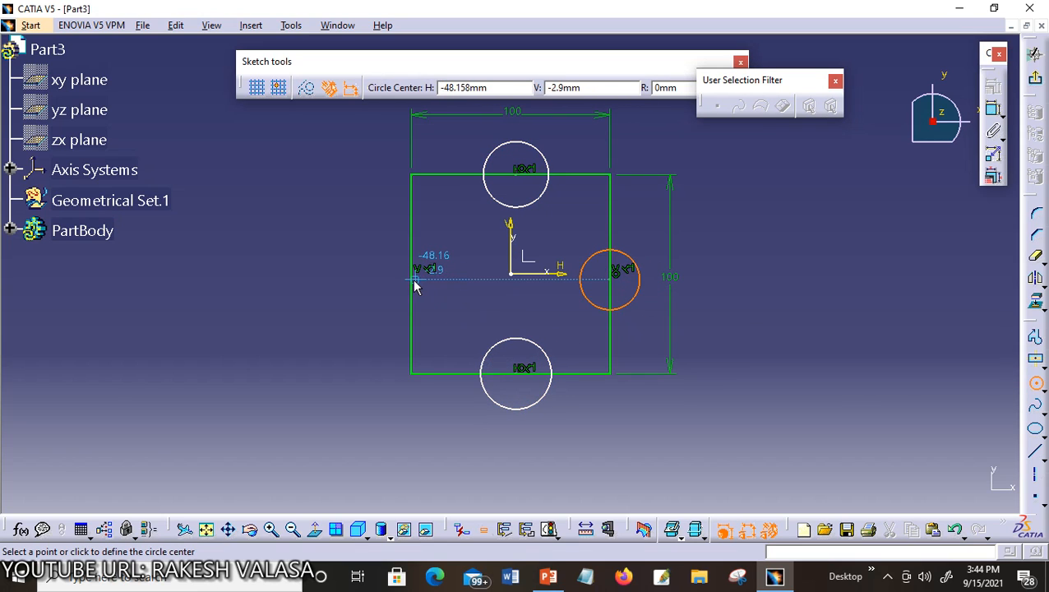
left_click(411, 279)
left_click(441, 293)
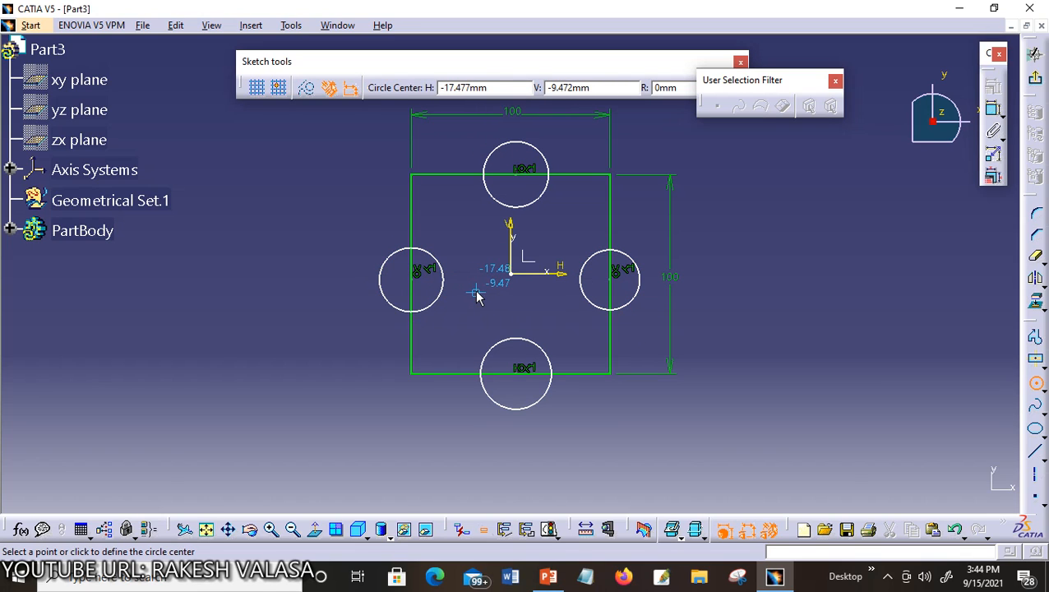
key("Escape")
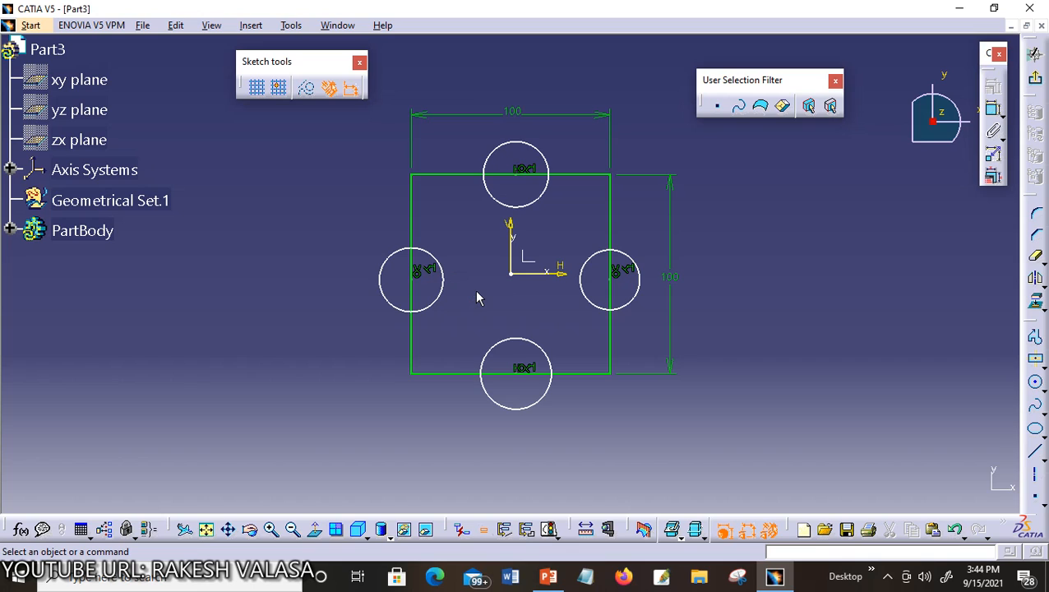
Dimension the circle on the square's right edge and set its diameter to 30 mm.
left_click(994, 113)
left_click(638, 303)
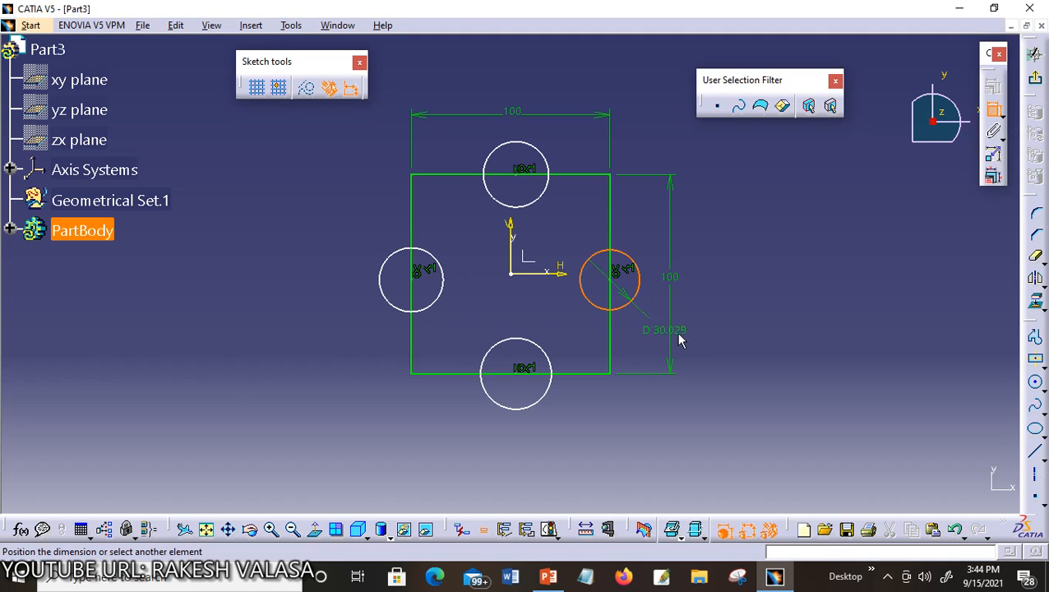
left_click(721, 333)
double_click(723, 327)
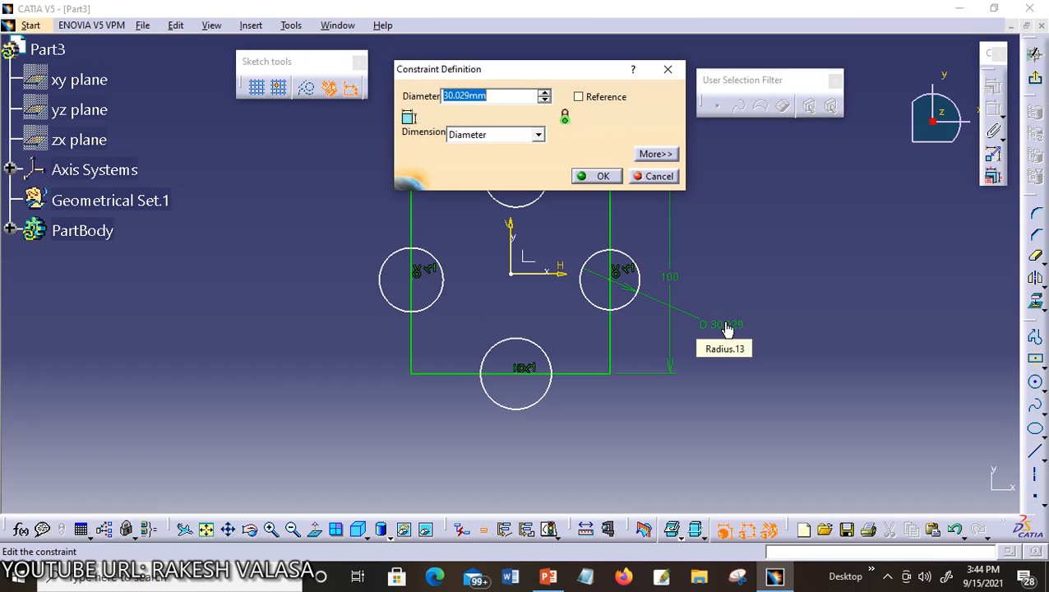
type("30")
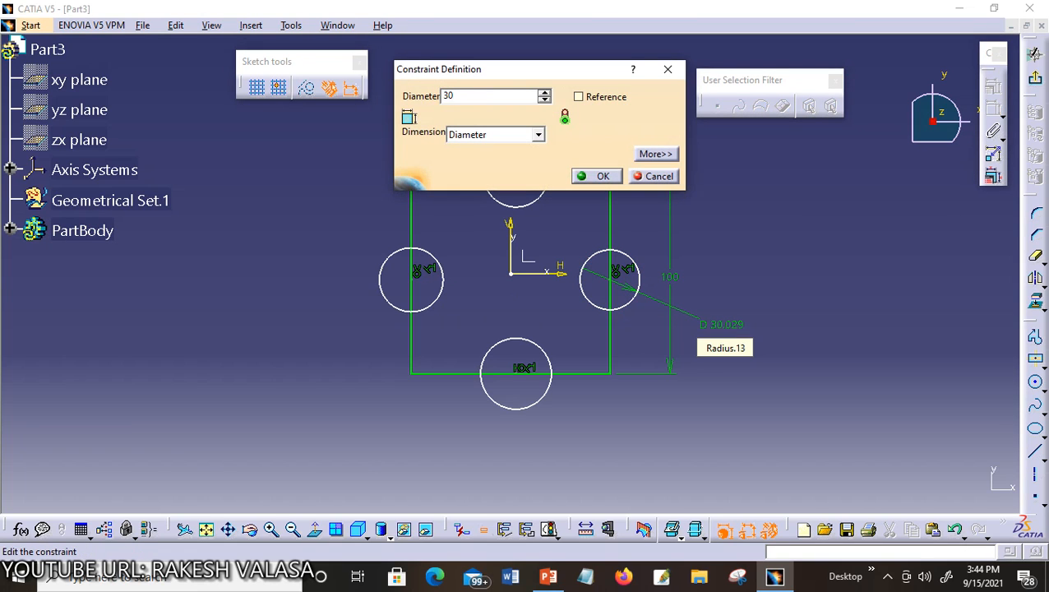
key("Return")
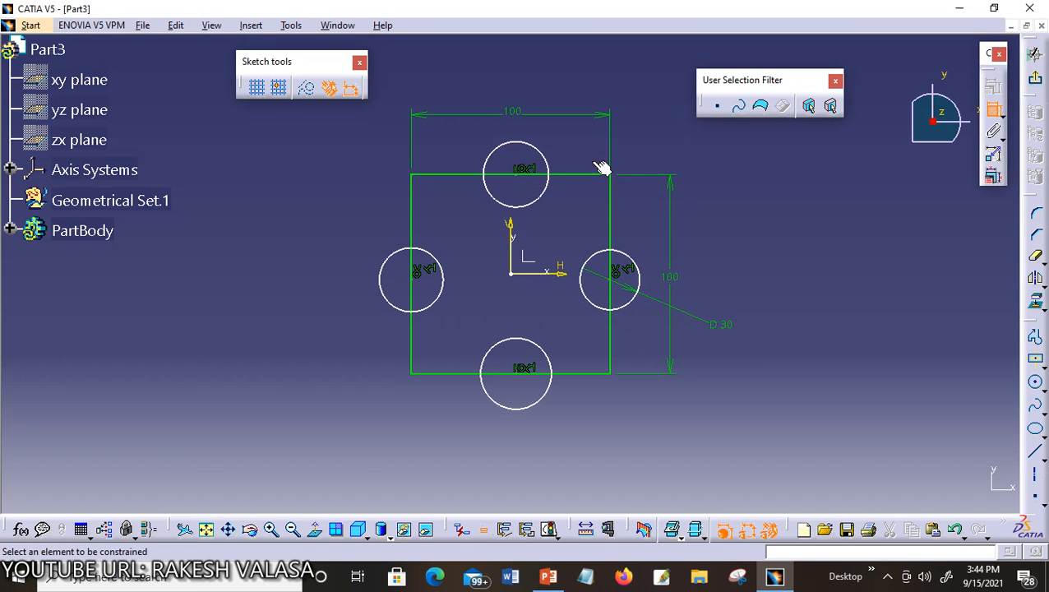
Dimension the circle on the square's upper edge and set its diameter to 30 mm.
left_click(545, 153)
left_click(567, 146)
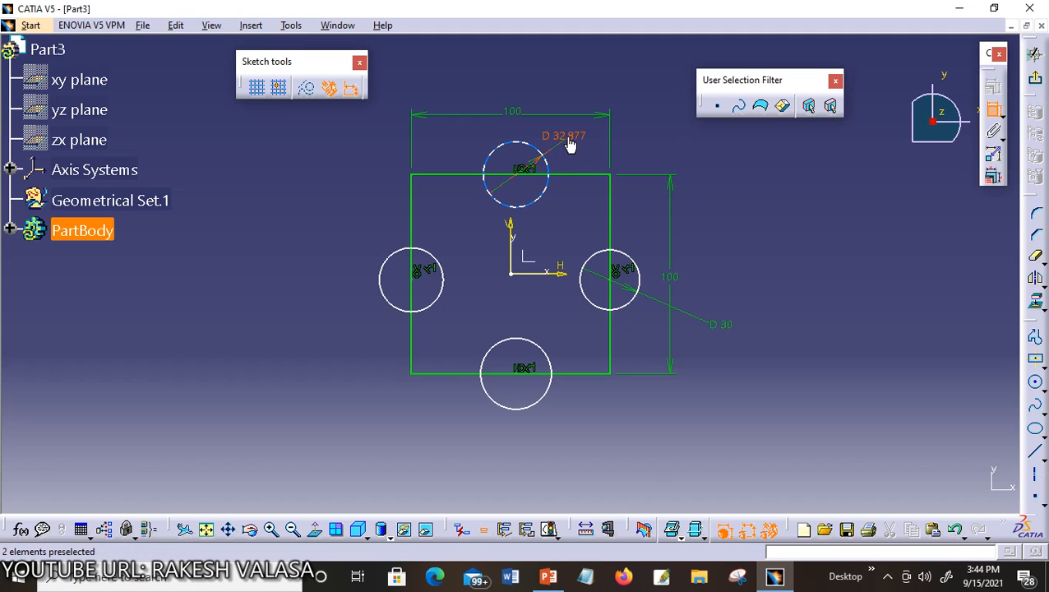
double_click(567, 143)
type("30mm")
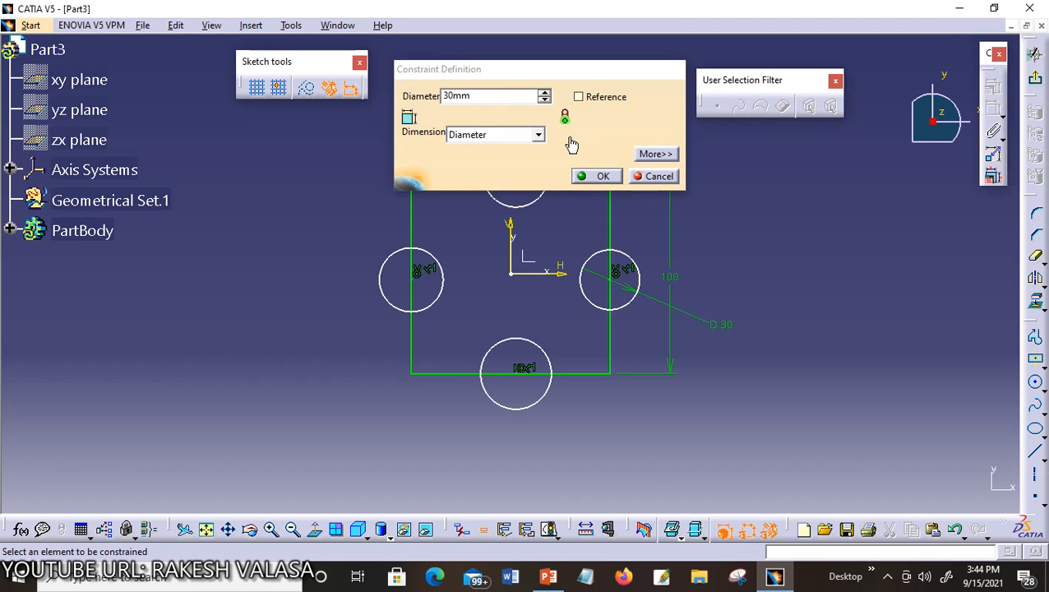
key("Return")
Dimension the circle on the square's left edge and set its diameter to 30 mm.
left_click(397, 309)
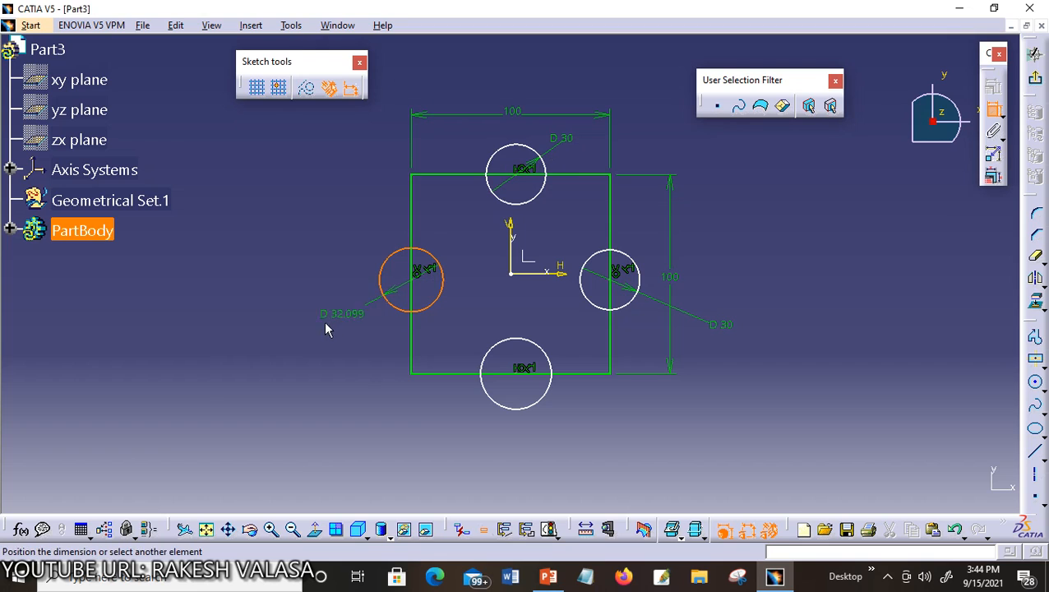
left_click(324, 321)
double_click(326, 321)
type("30")
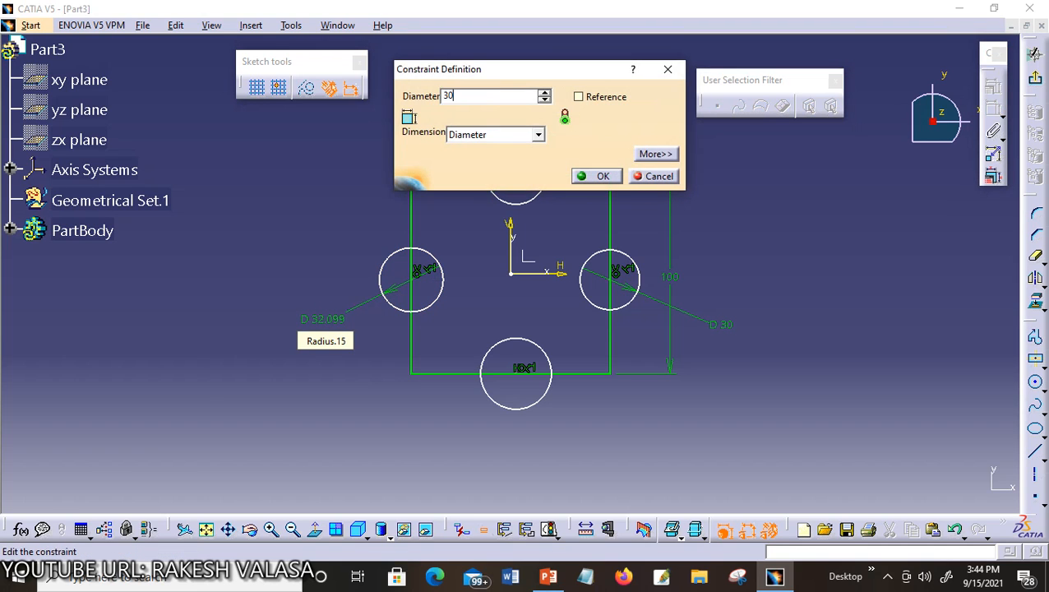
key("Return")
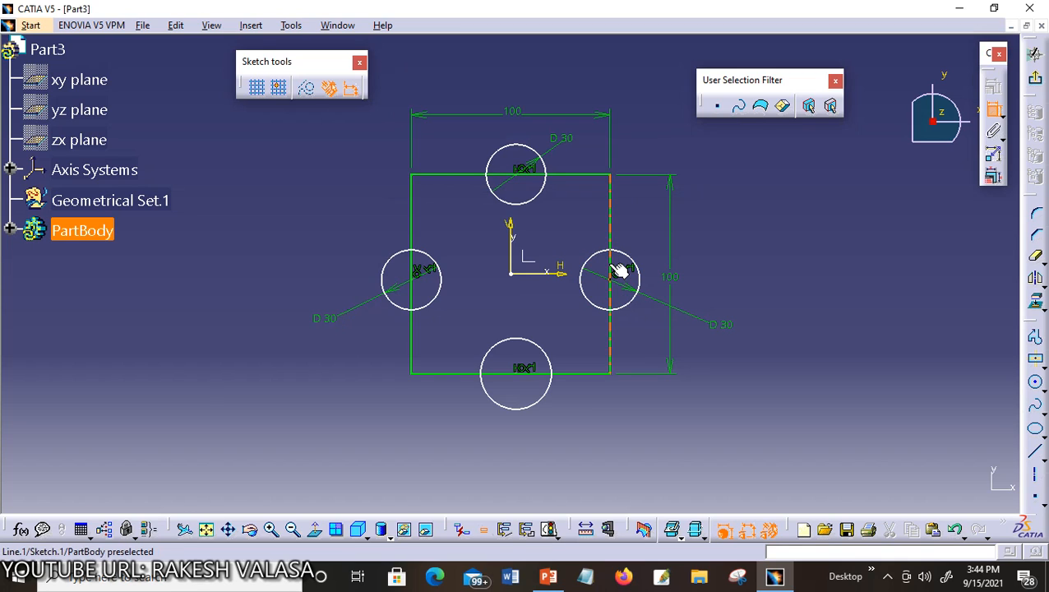
Apply a Midpoint constraint between the right circle's centre and the square's right edge.
left_click(610, 230)
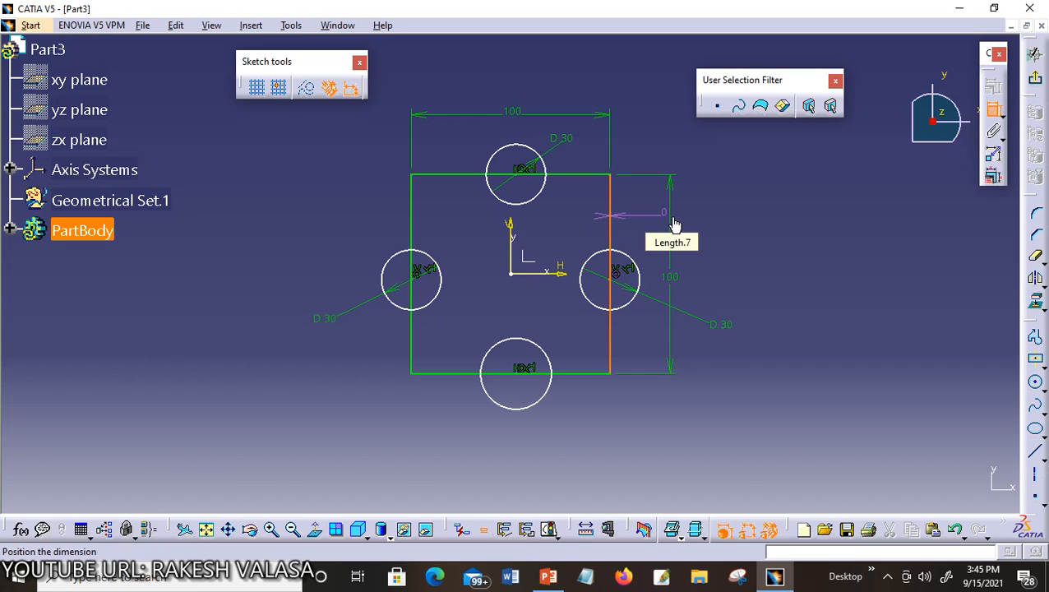
left_click(671, 225)
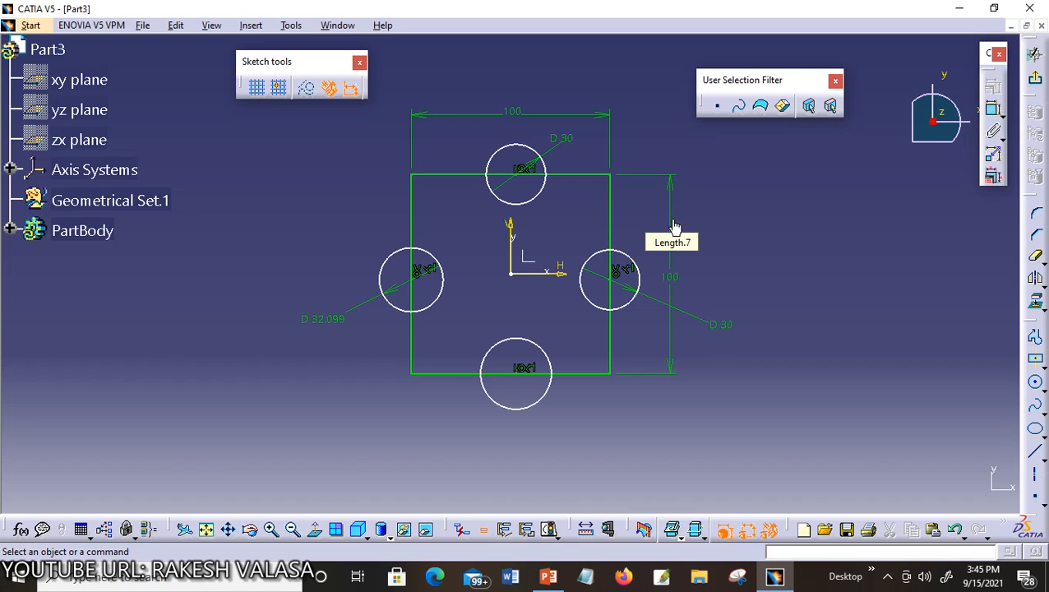
left_click(619, 282)
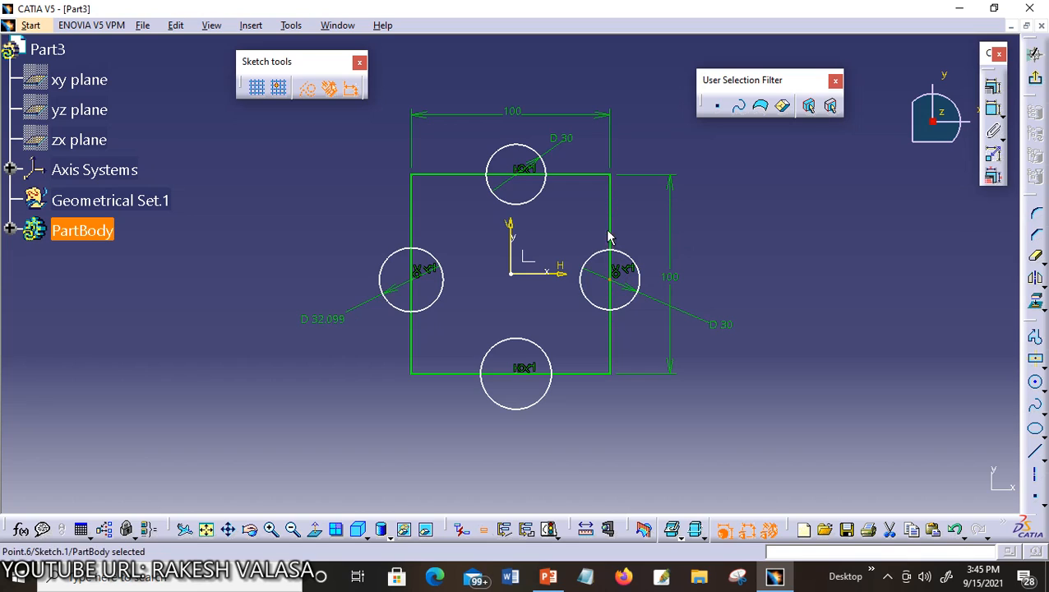
left_click(610, 233, "ctrl")
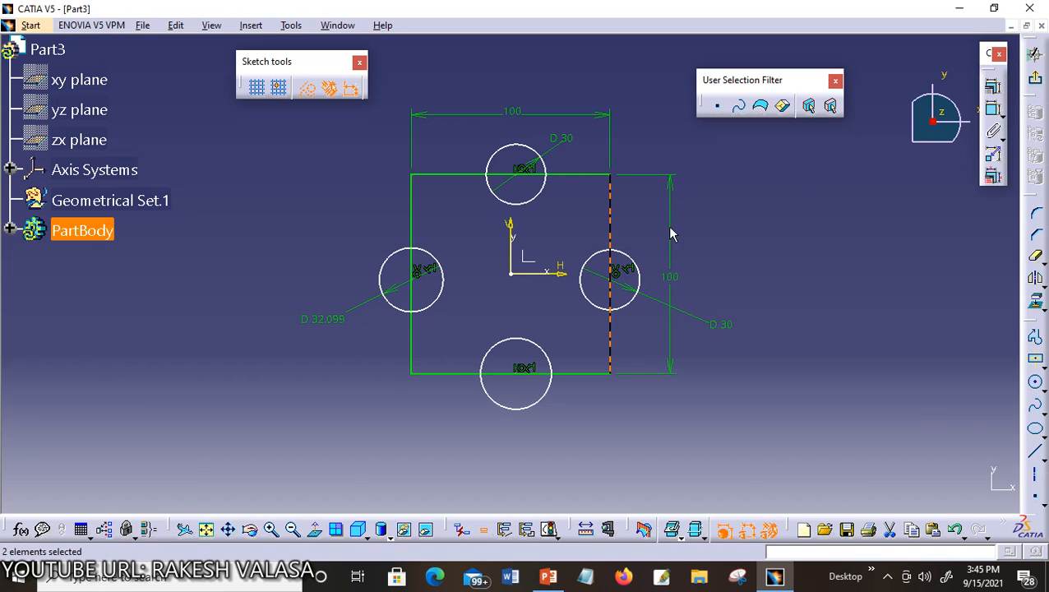
left_click(994, 89)
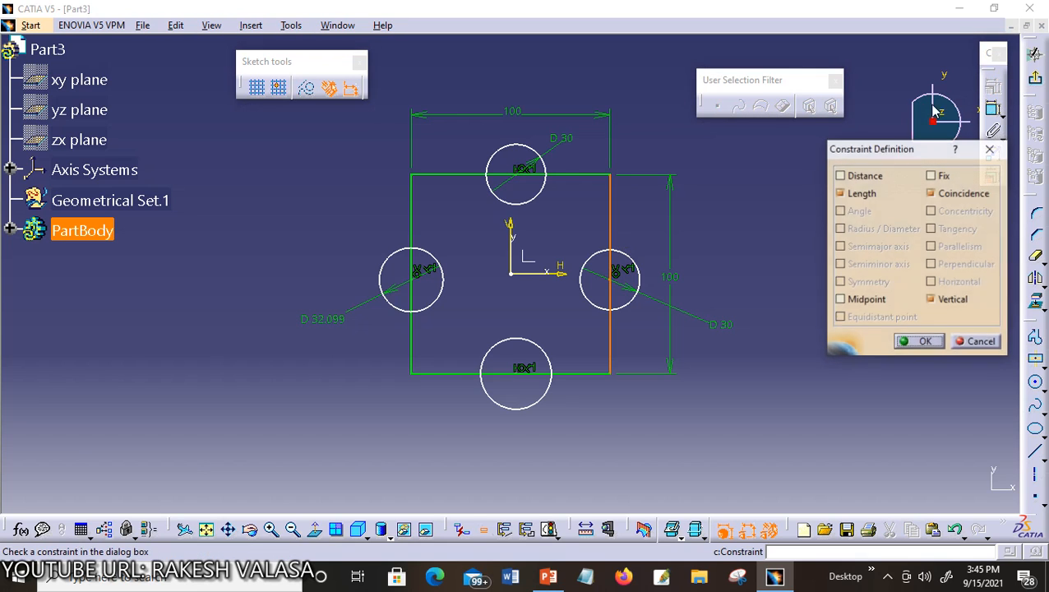
left_click(840, 300)
left_click(921, 342)
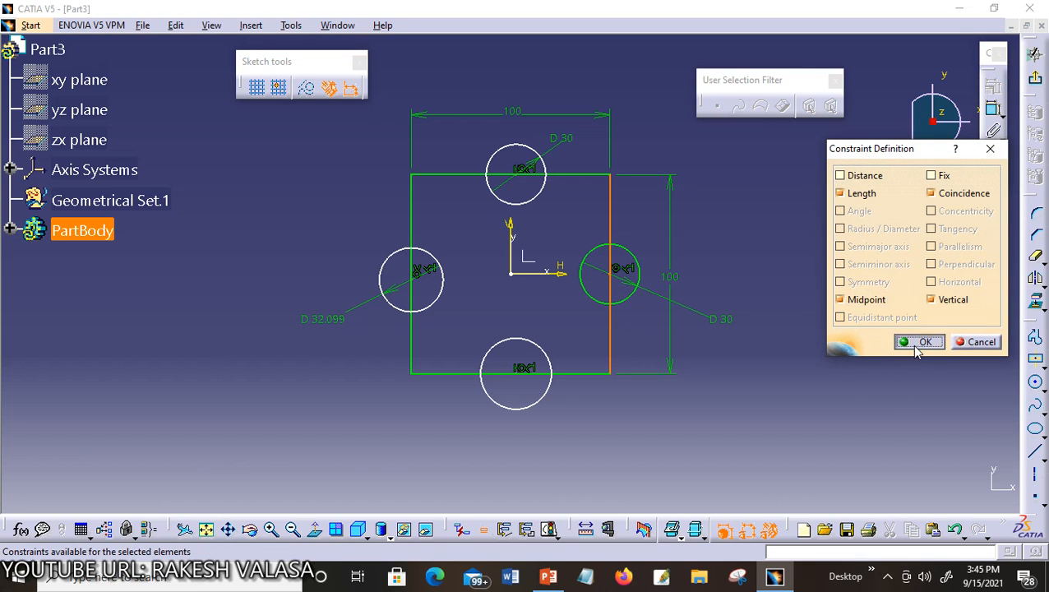
Apply a Midpoint constraint between the lower circle's centre and the square's lower edge.
left_click(523, 377)
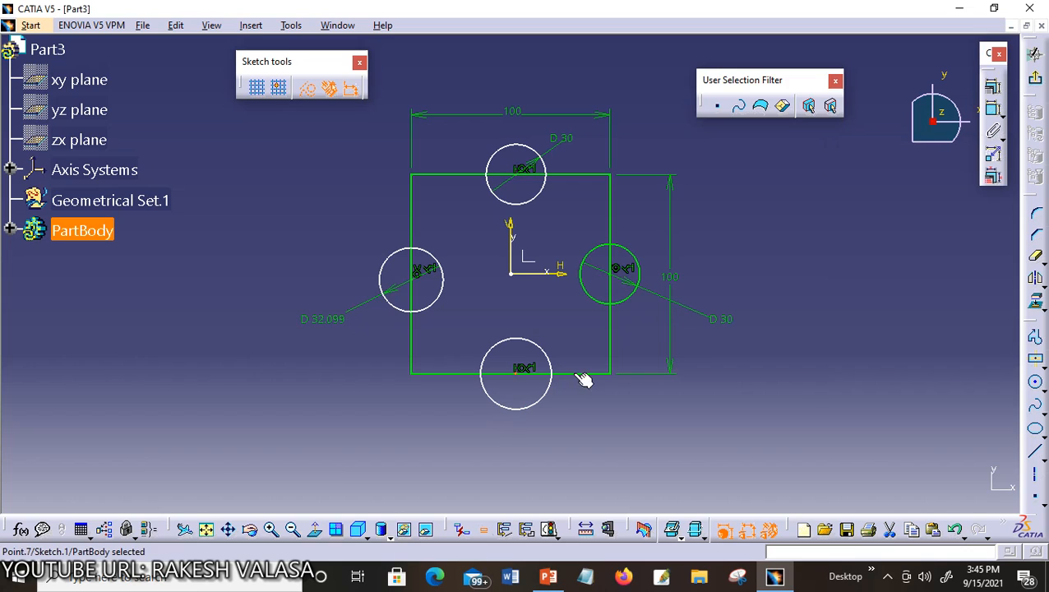
left_click(569, 374, "ctrl")
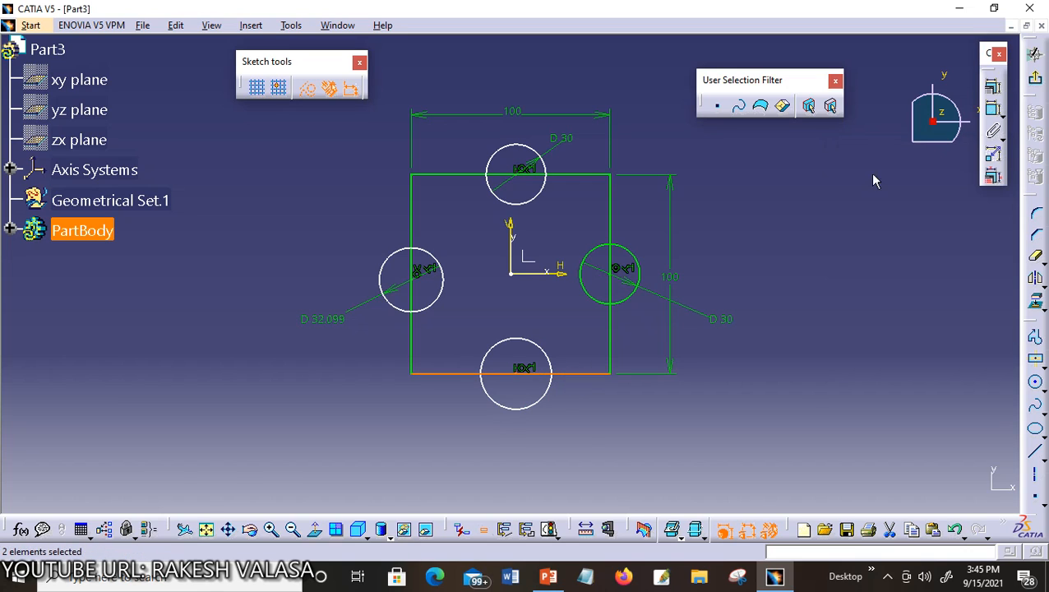
left_click(994, 89)
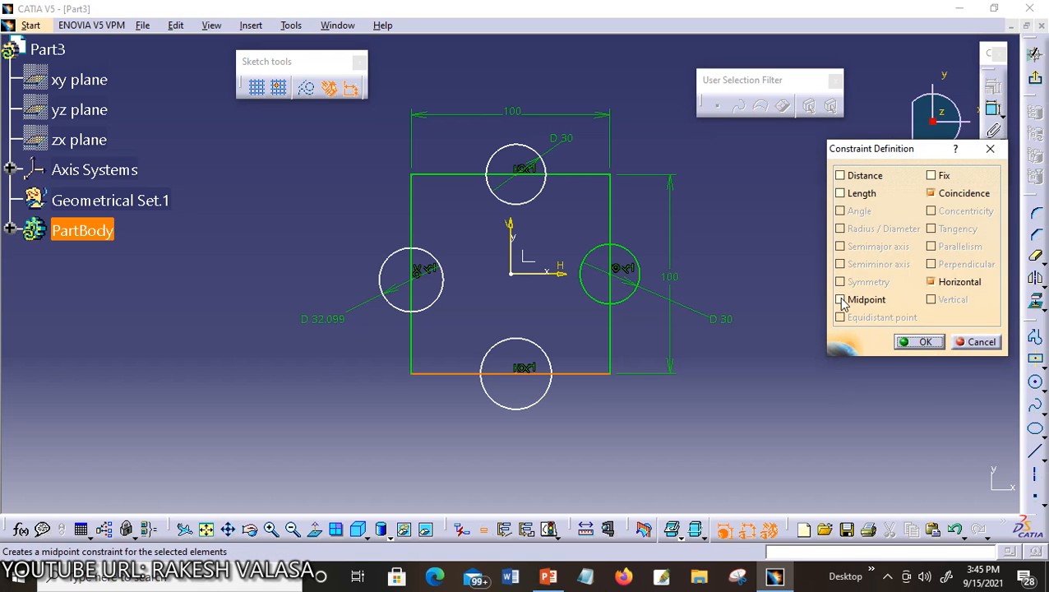
left_click(840, 300)
left_click(917, 342)
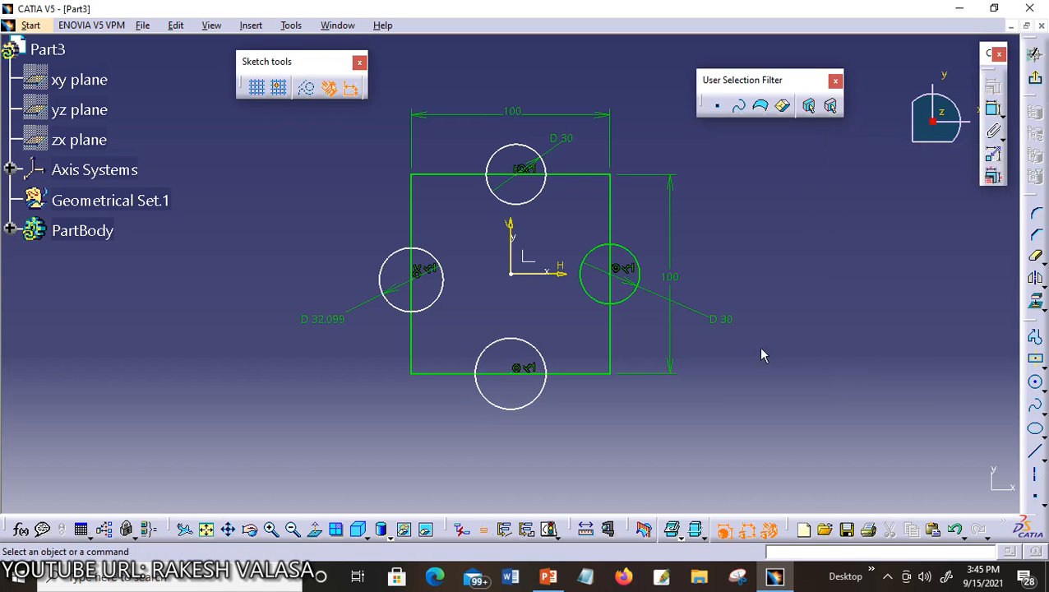
Dimension the circle on the square's lower edge and set its diameter to 30 mm.
left_click(993, 109)
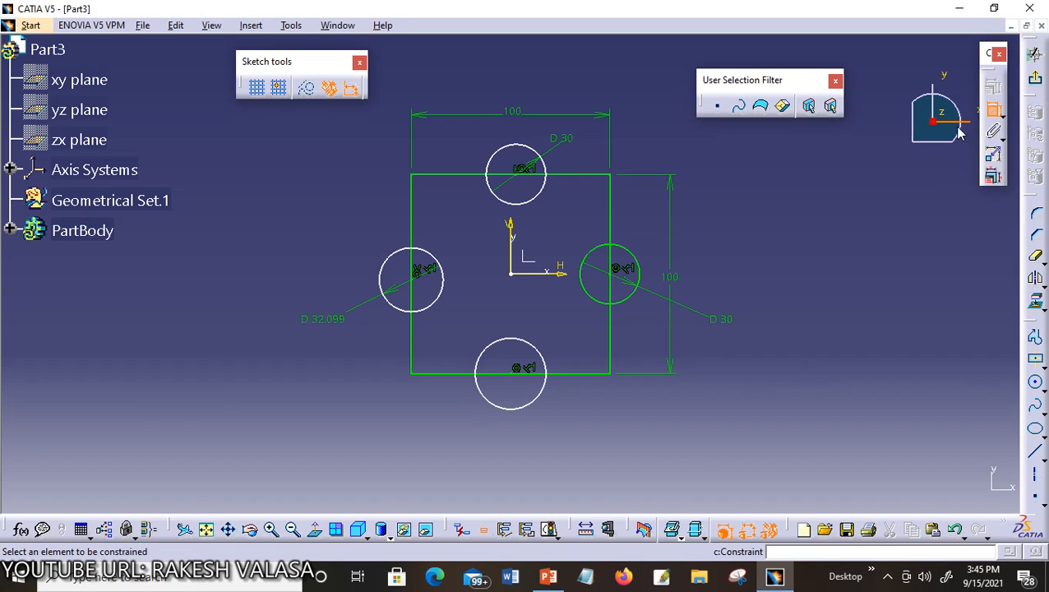
left_click(544, 401)
left_click(568, 419)
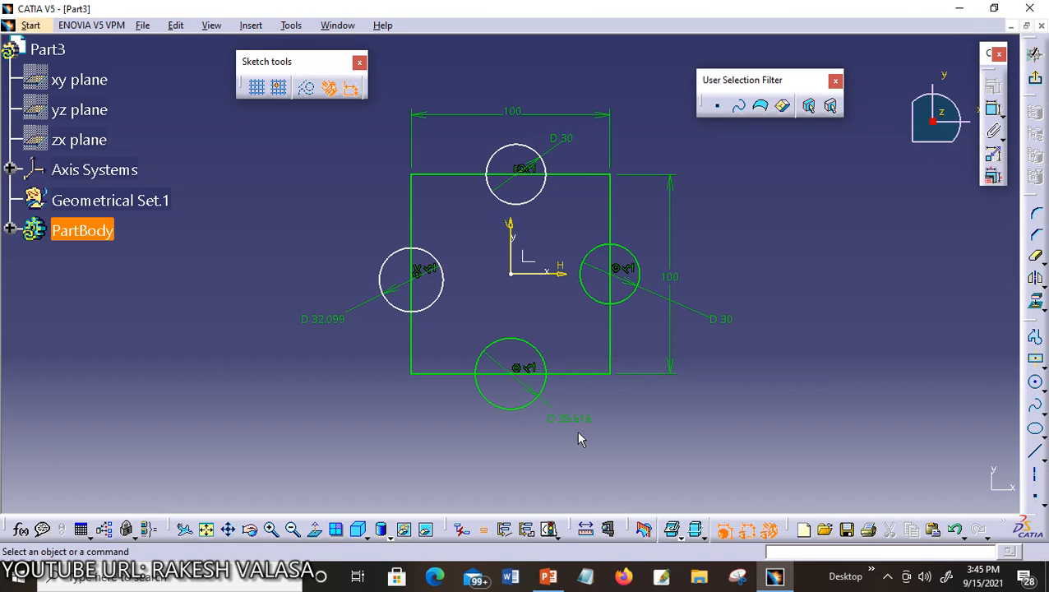
double_click(580, 421)
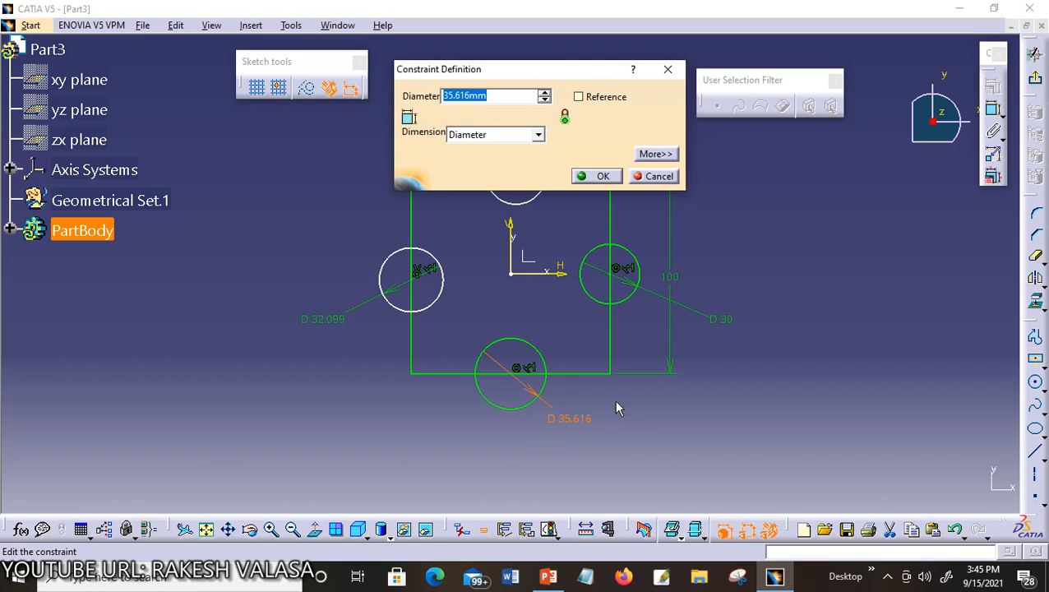
type("30")
key("Return")
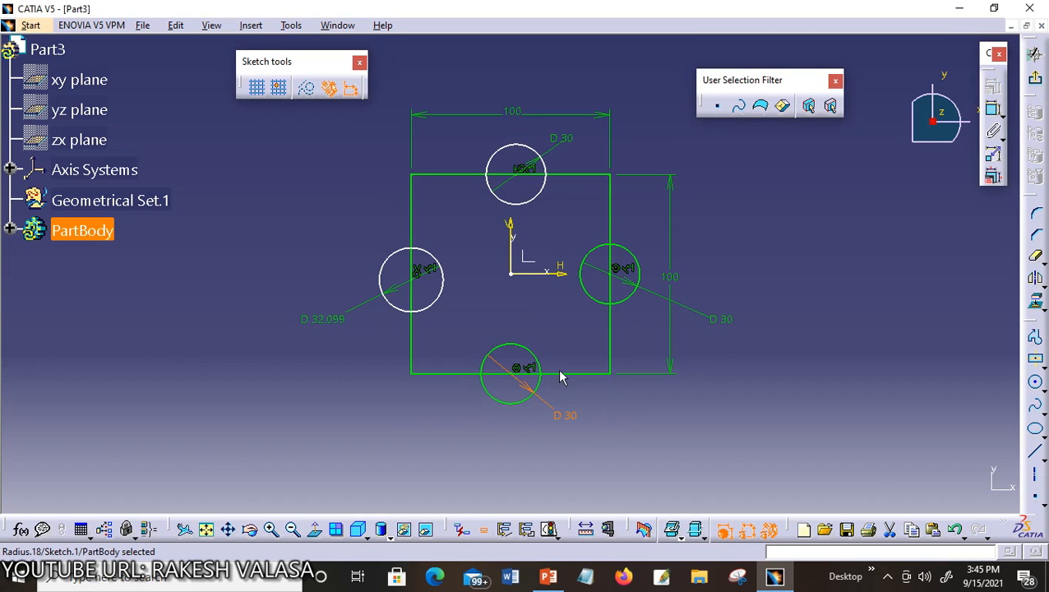
Apply a Midpoint constraint between the left circle's centre and the square's left edge.
left_click(414, 280)
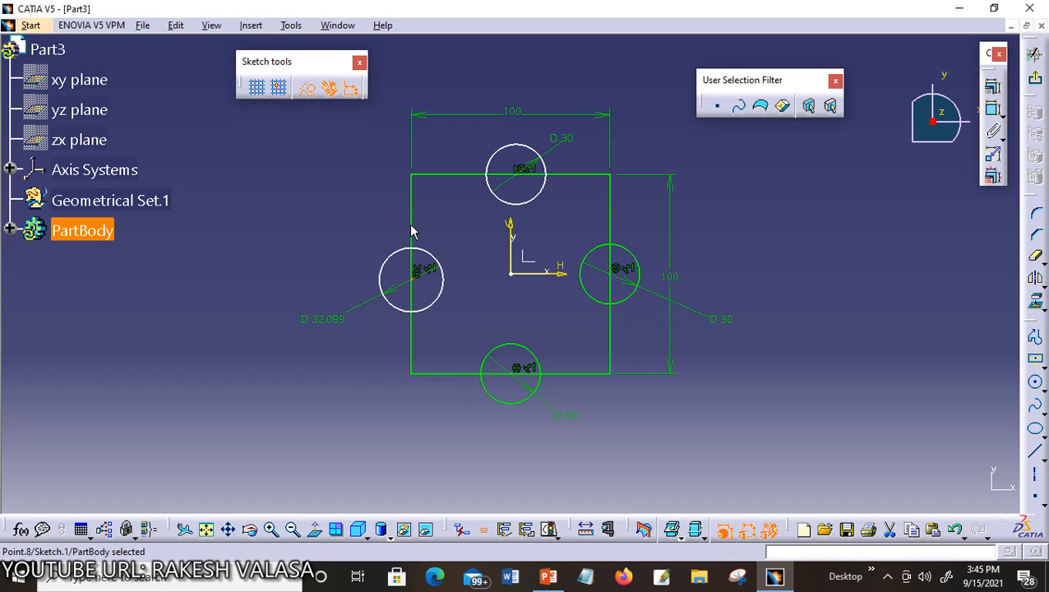
left_click(410, 226, "ctrl")
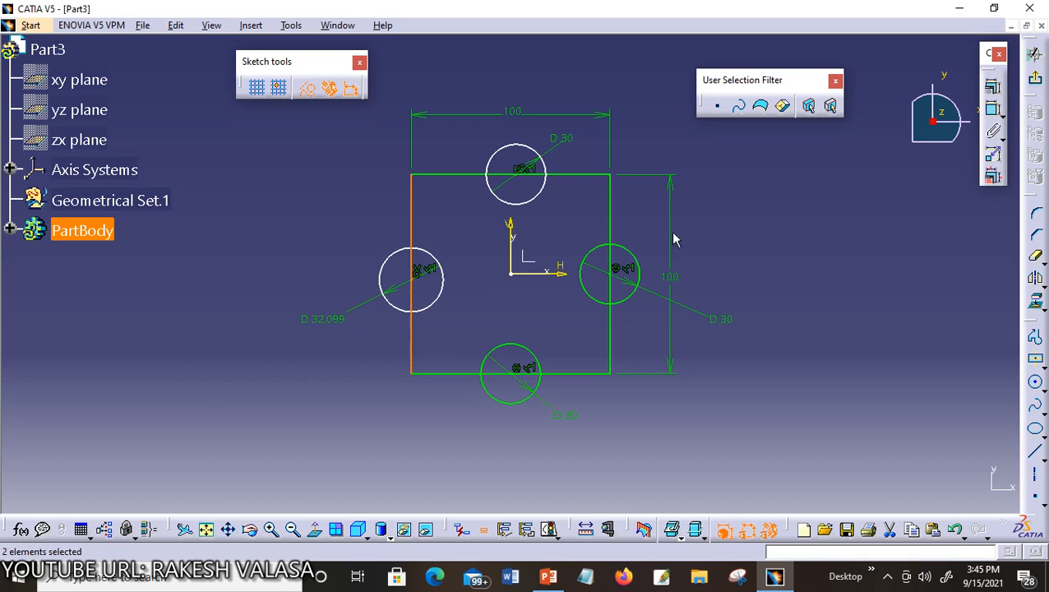
left_click(994, 92)
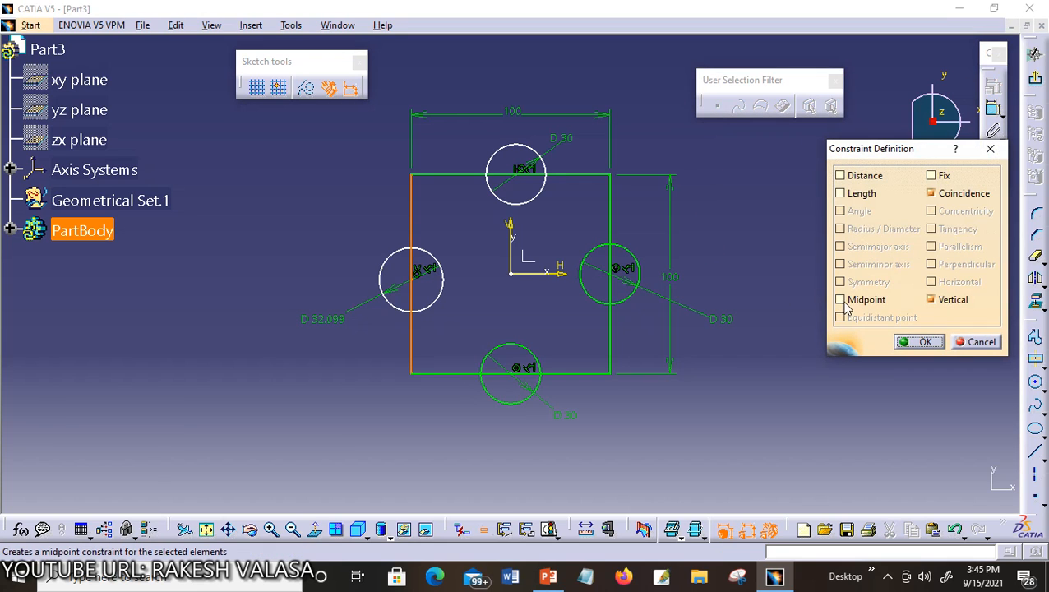
left_click(842, 301)
left_click(912, 343)
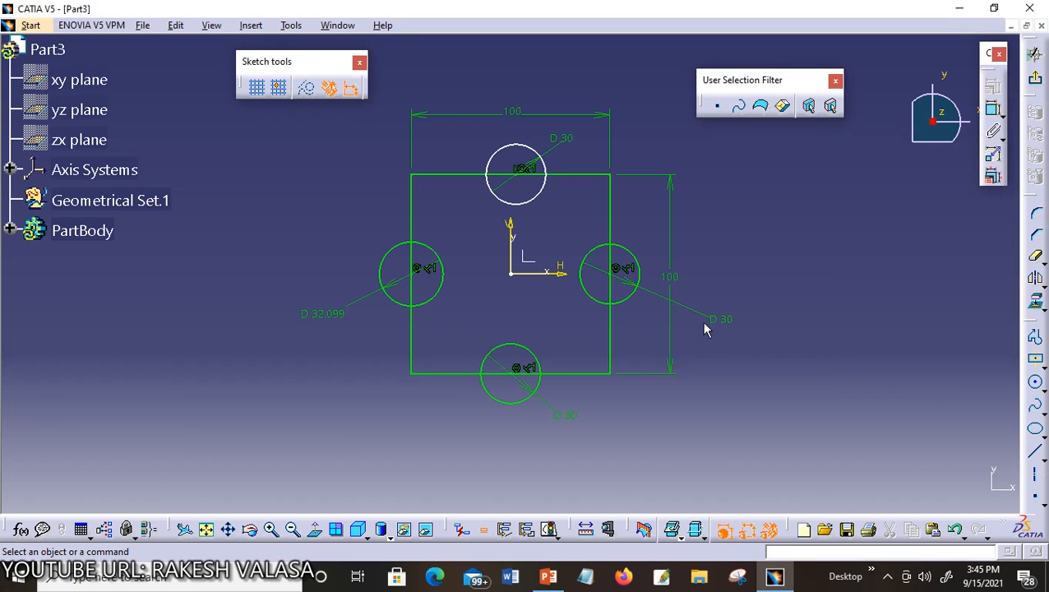
Apply a Midpoint constraint between the upper circle's centre and the square's upper edge.
left_click(525, 177)
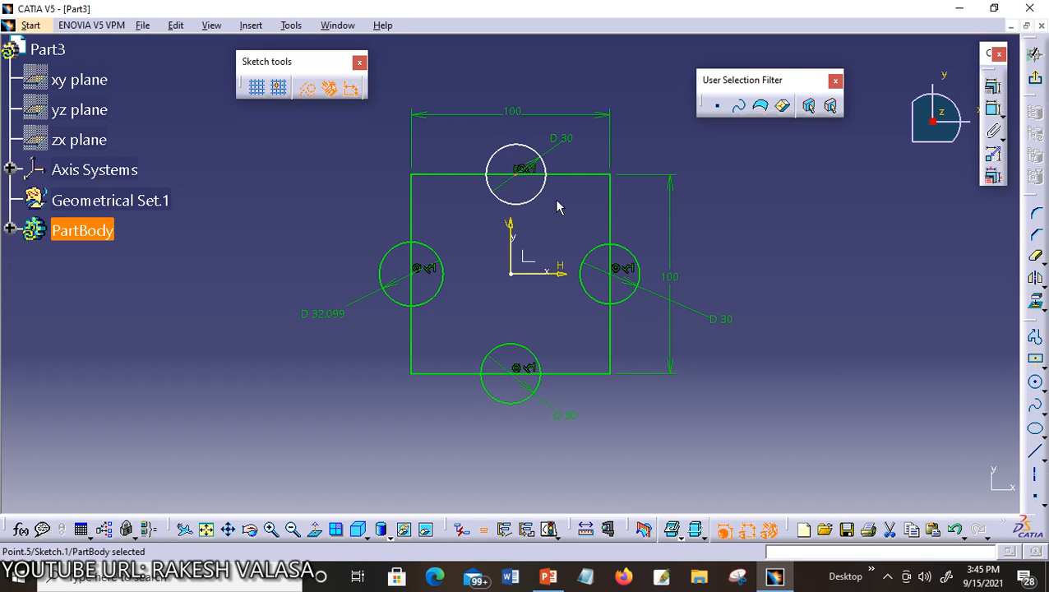
left_click(566, 175, "ctrl")
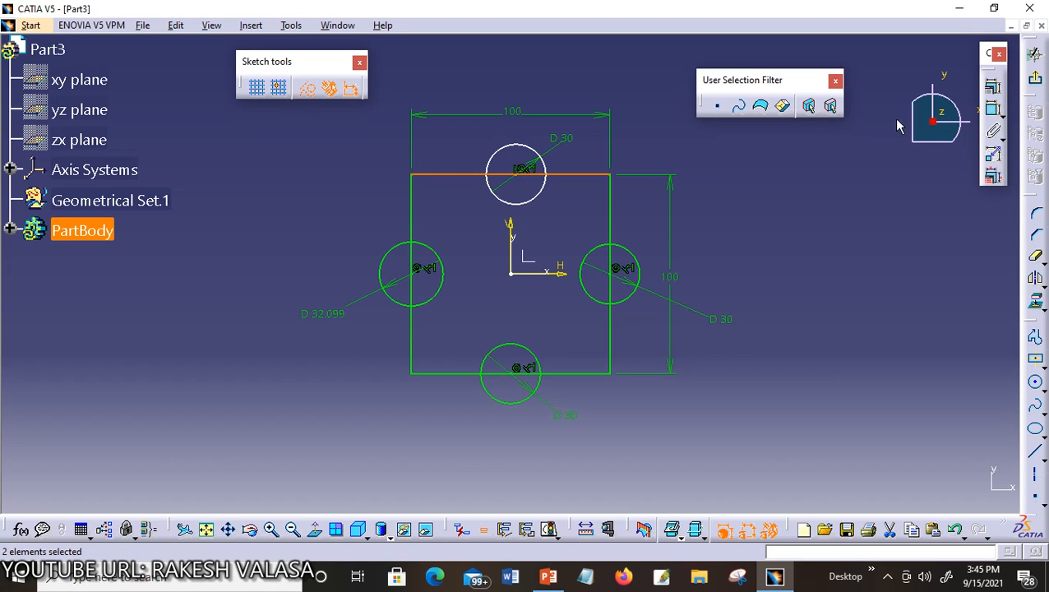
left_click(993, 87)
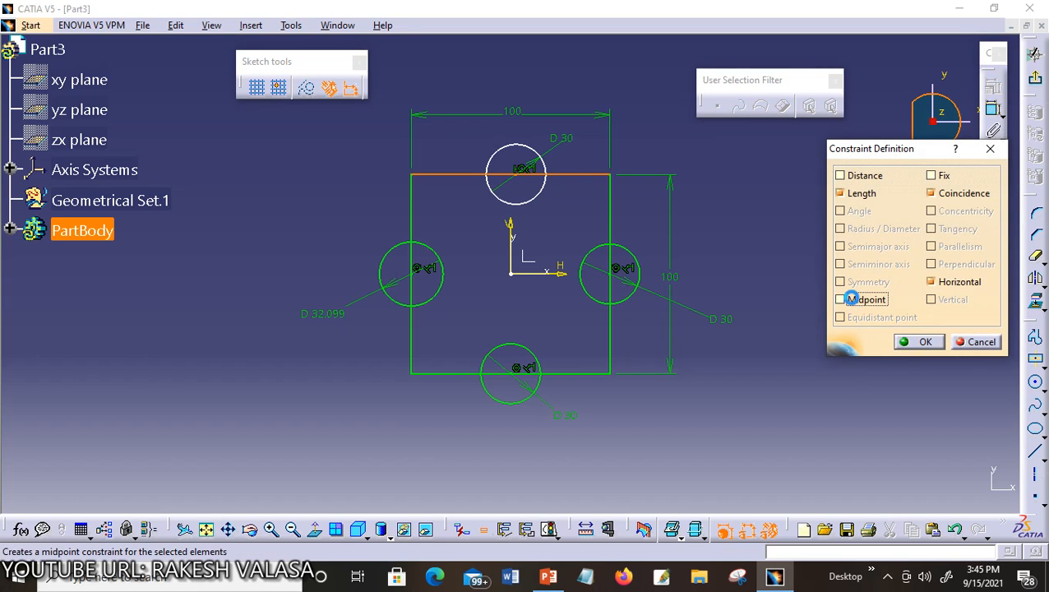
left_click(851, 299)
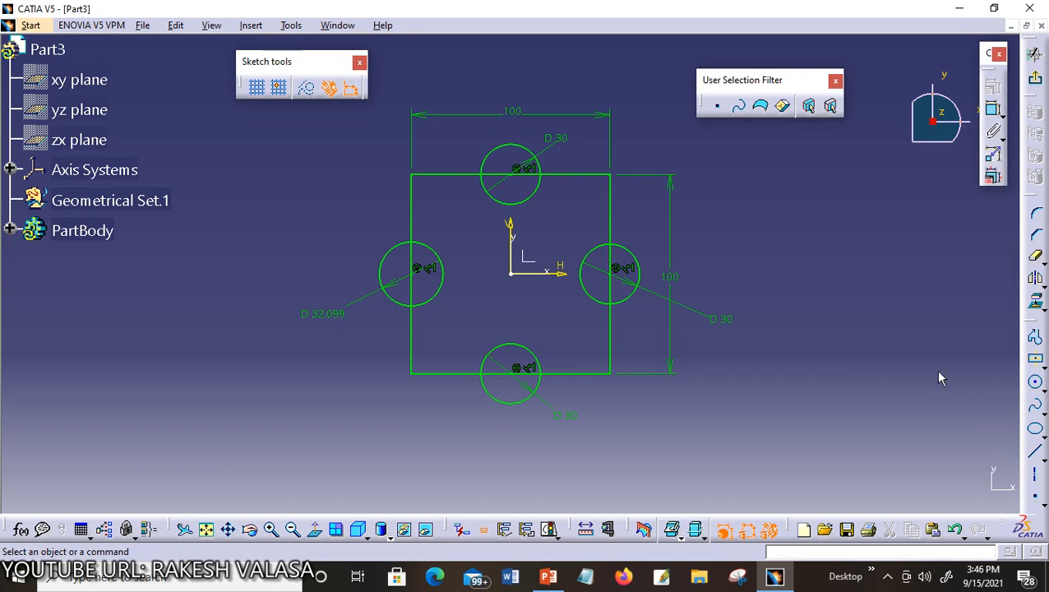
Quick Trim the upper circle's inner half and the upper edge's segment inside it, converting the edge's length constraint into a distance.
left_click(1038, 260)
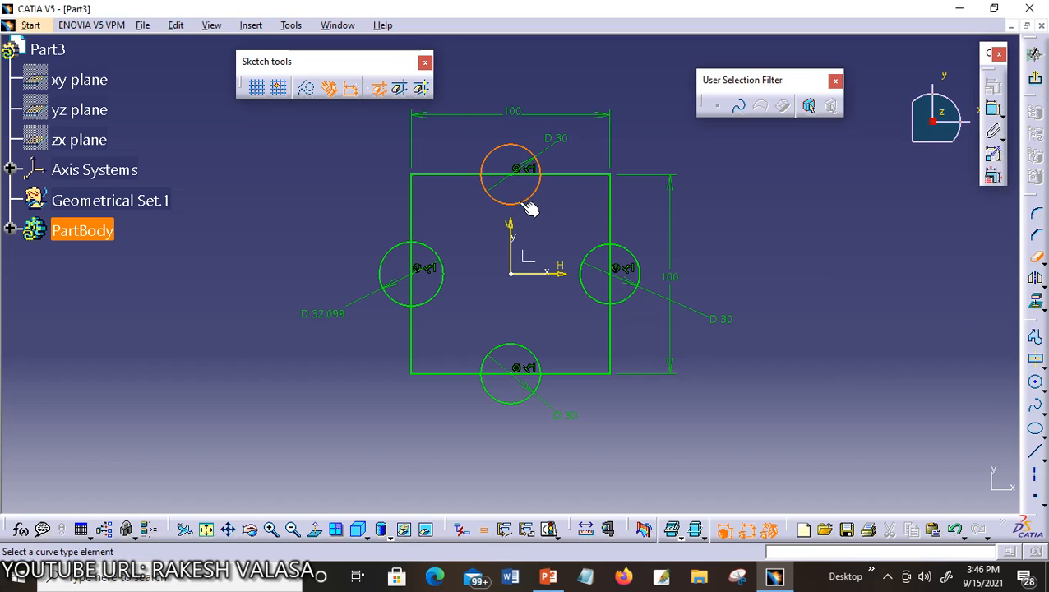
left_click(527, 205)
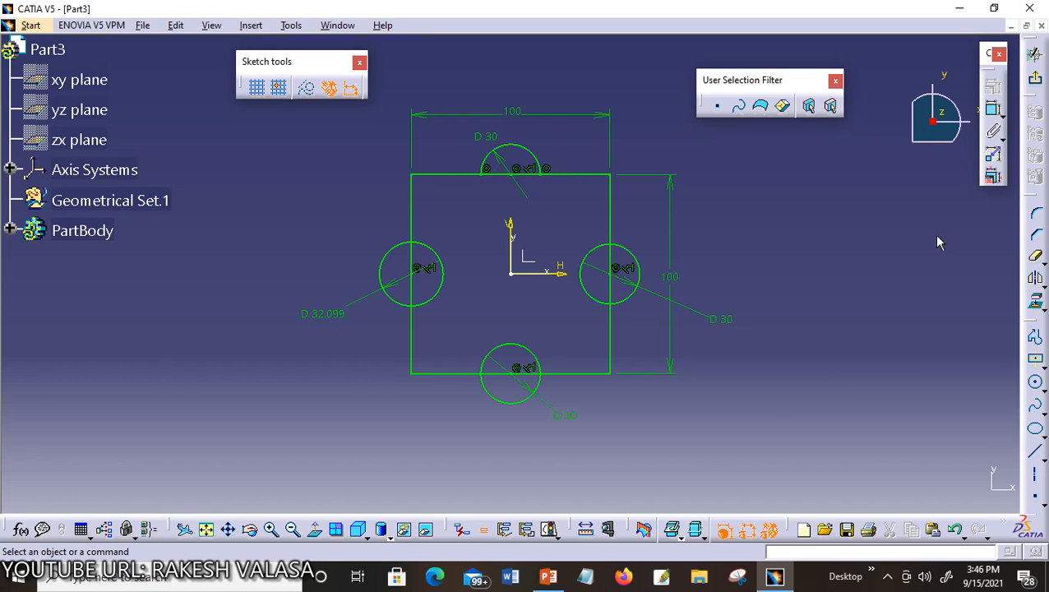
left_click(1038, 258)
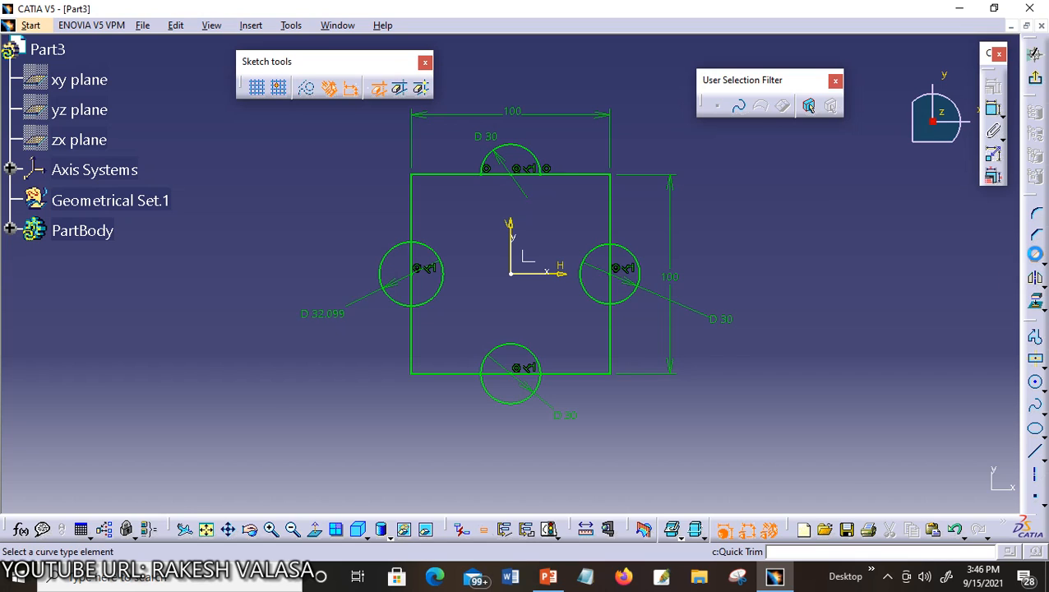
left_click(498, 175)
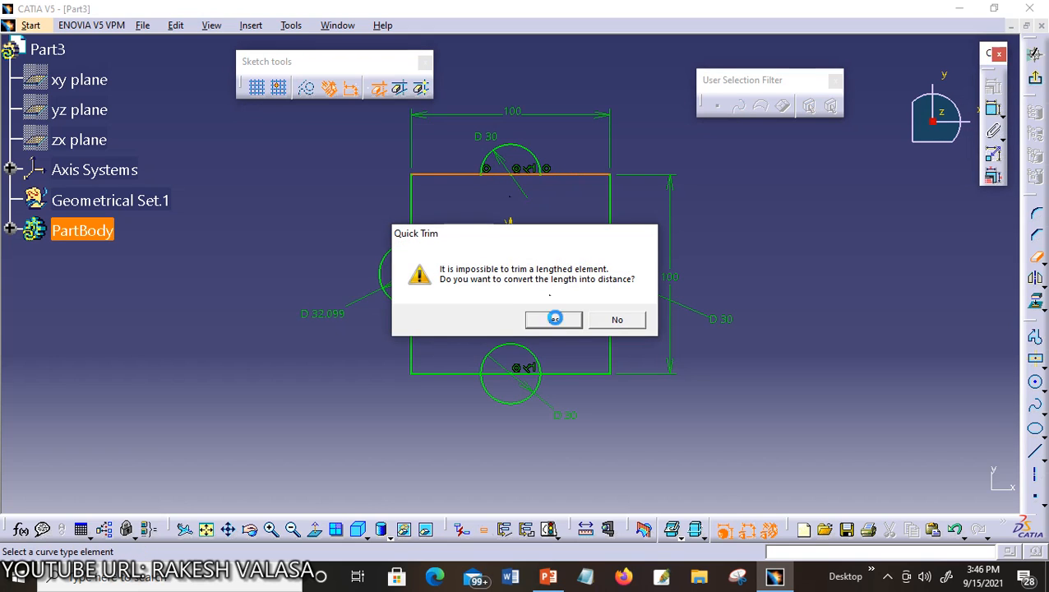
left_click(553, 318)
left_click(565, 322)
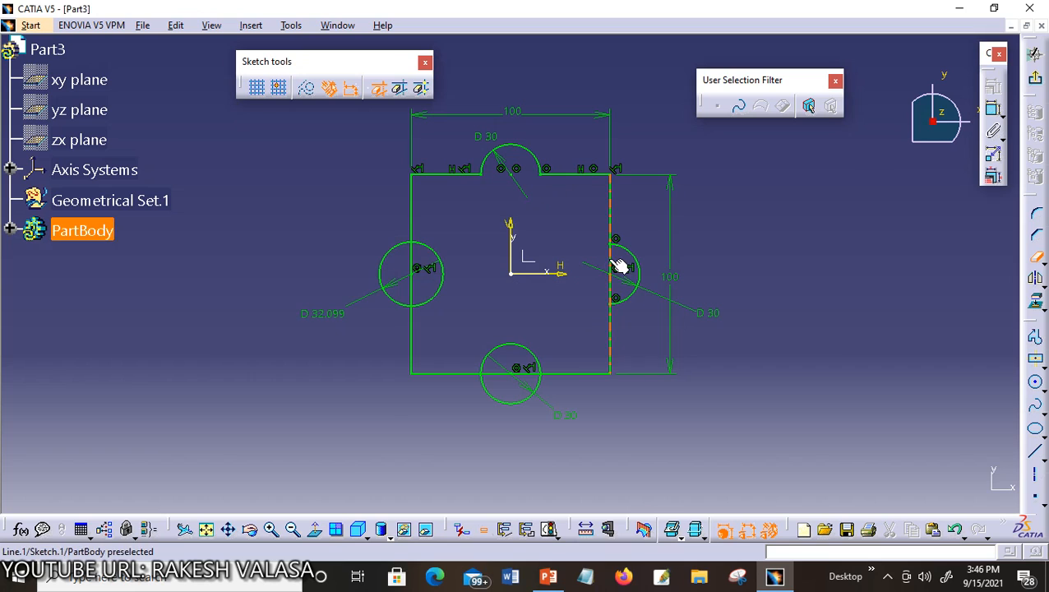
Quick Trim the right circle's inner half and the right edge's segment inside it, converting the length constraint into a distance.
left_click(615, 267)
left_click(571, 324)
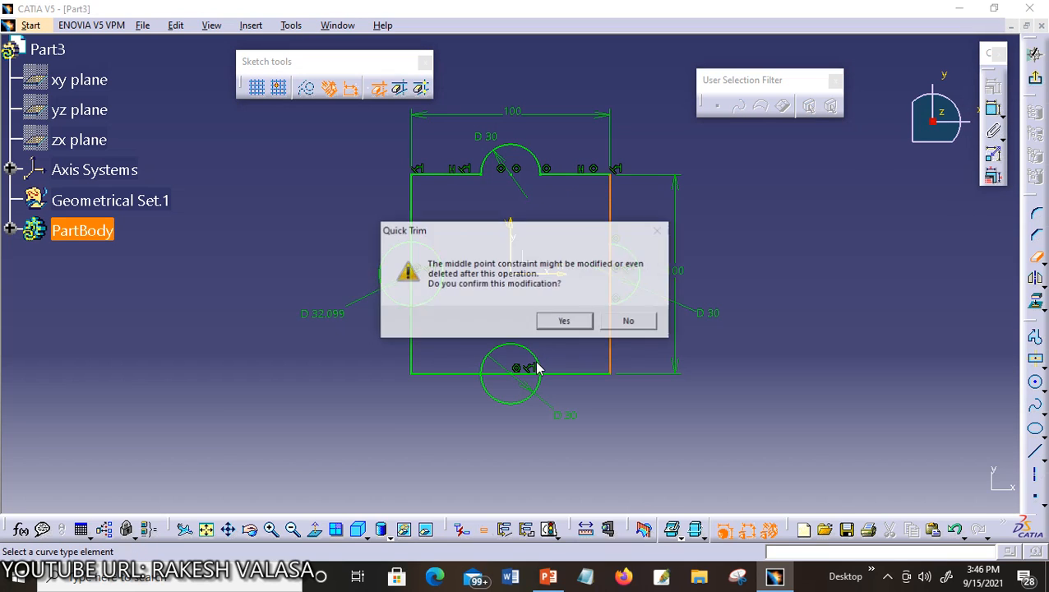
left_click(569, 321)
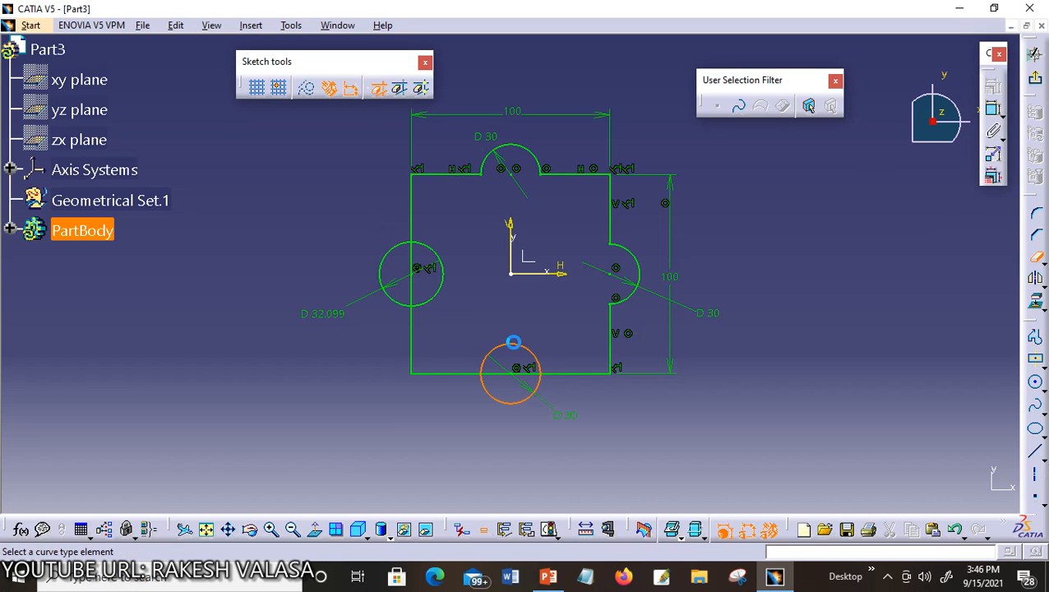
Quick Trim the inner halves of the lower and left circles and the edge segments inside them, accepting the midpoint constraint changes.
left_click(513, 352)
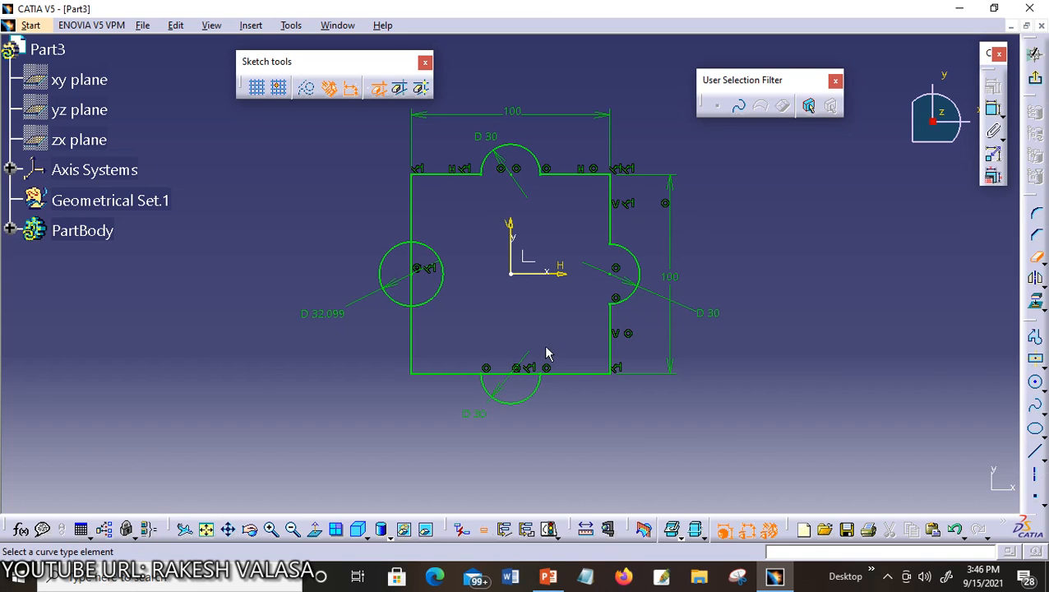
left_click(501, 372)
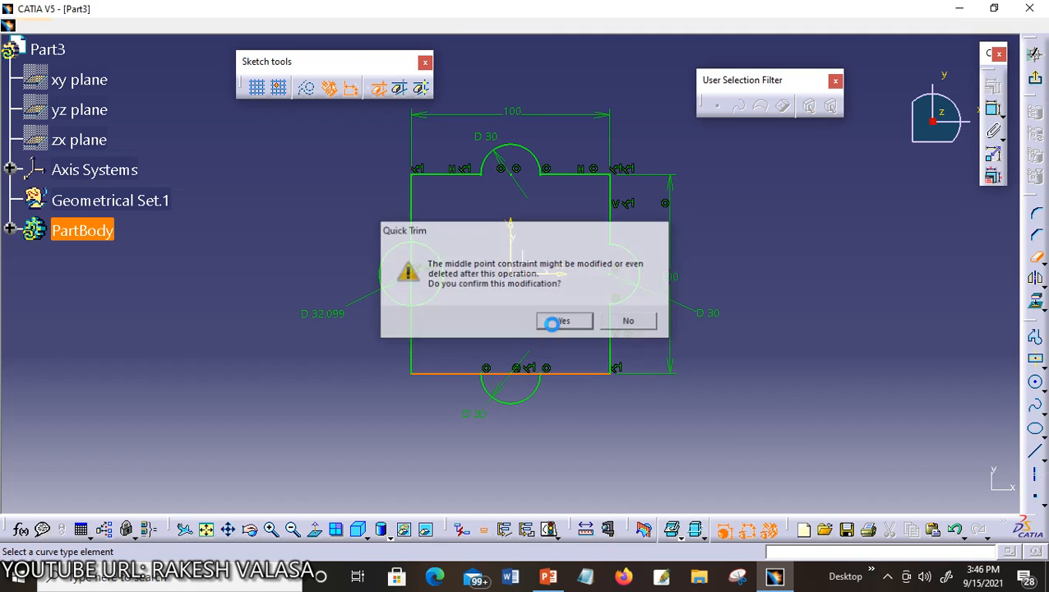
left_click(552, 325)
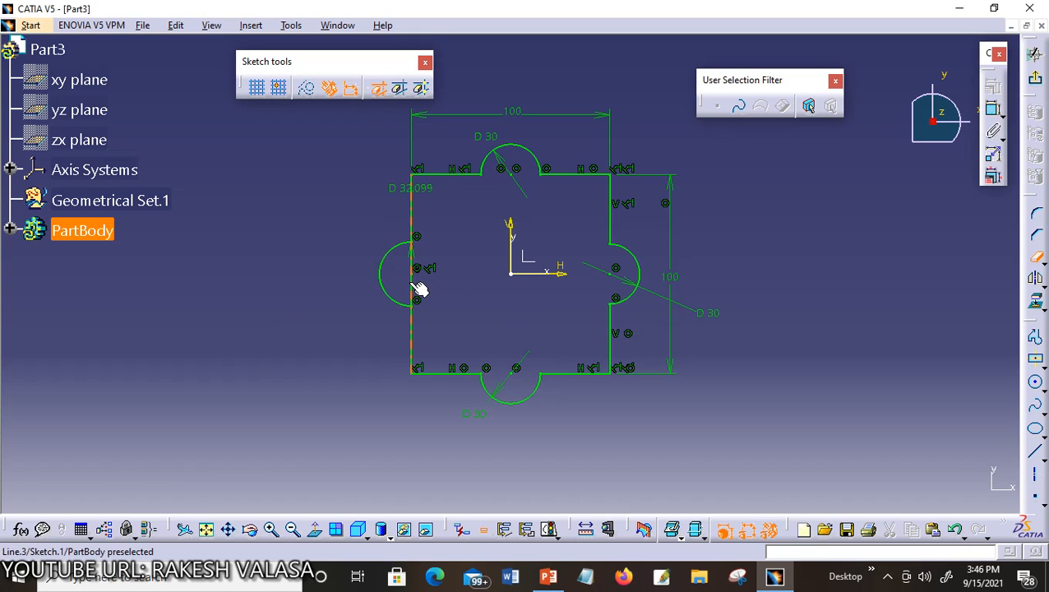
left_click(421, 285)
left_click(559, 325)
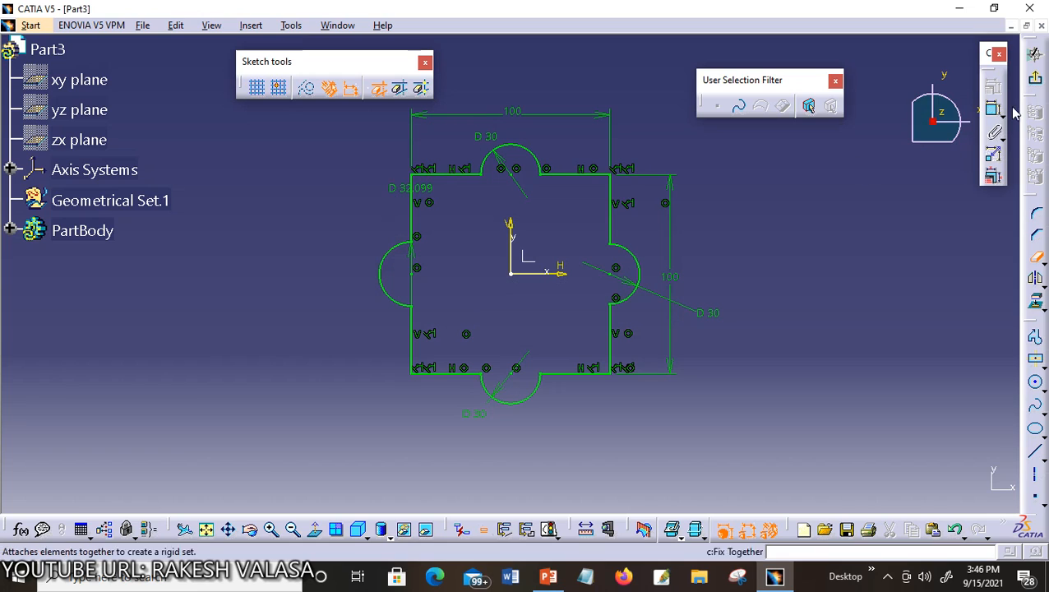
Exit the sketch and start a Pad on the square profile with half-circles.
left_click(1036, 83)
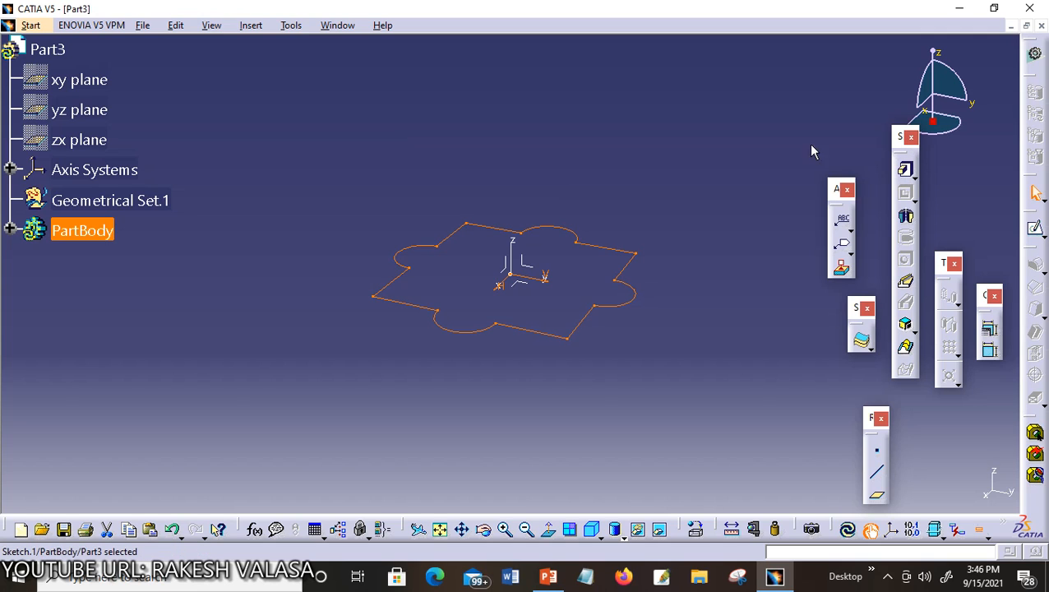
left_click(251, 27)
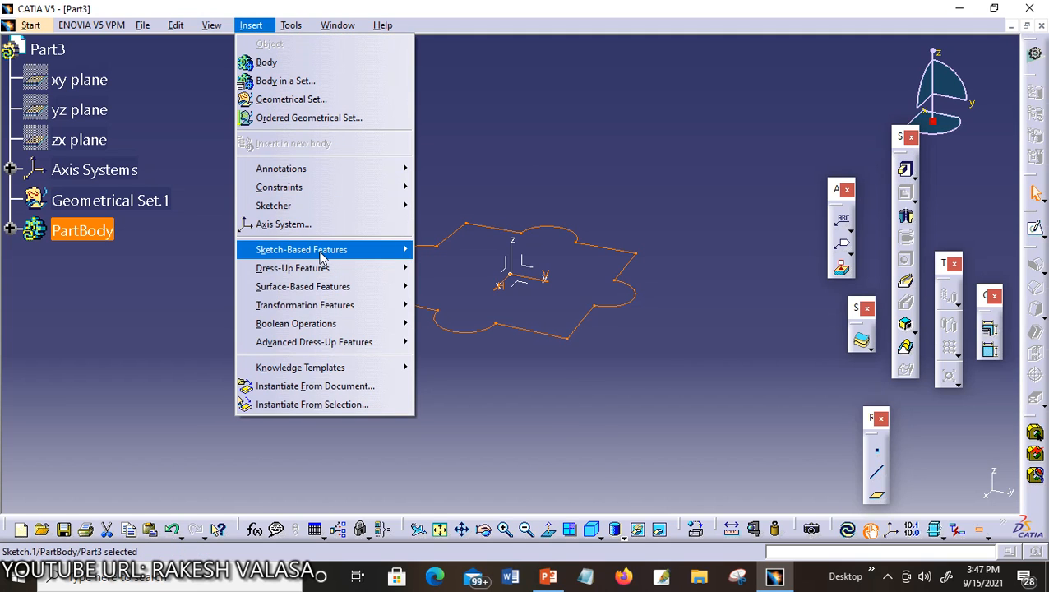
mouse_move(322, 258)
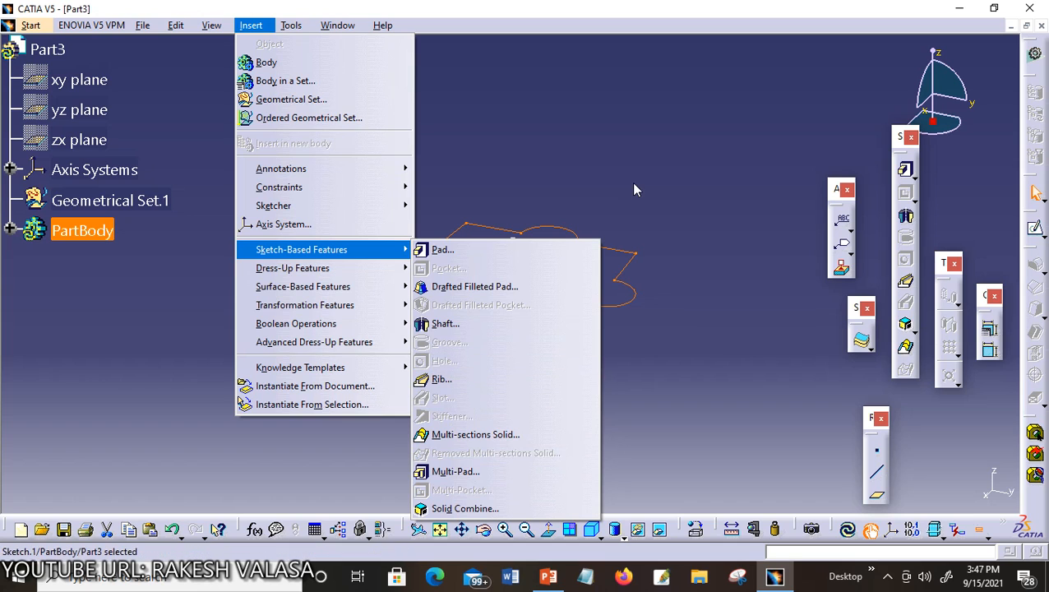
left_click(459, 258)
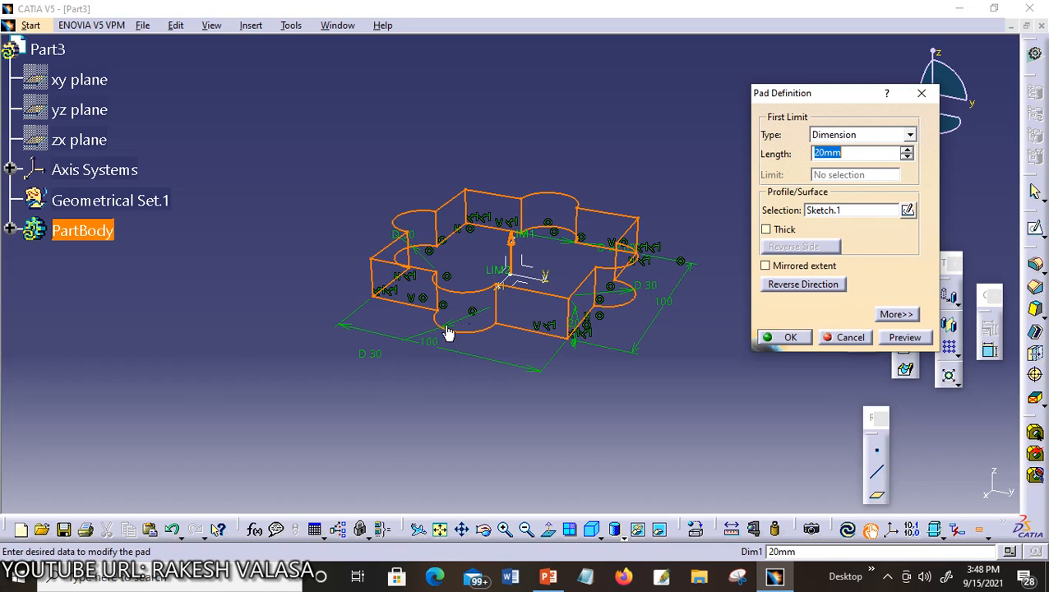
Pull the pad's first limit up to 55 mm and its second limit below the sketch plane.
left_click(527, 246)
left_click_drag(527, 246, 556, 175)
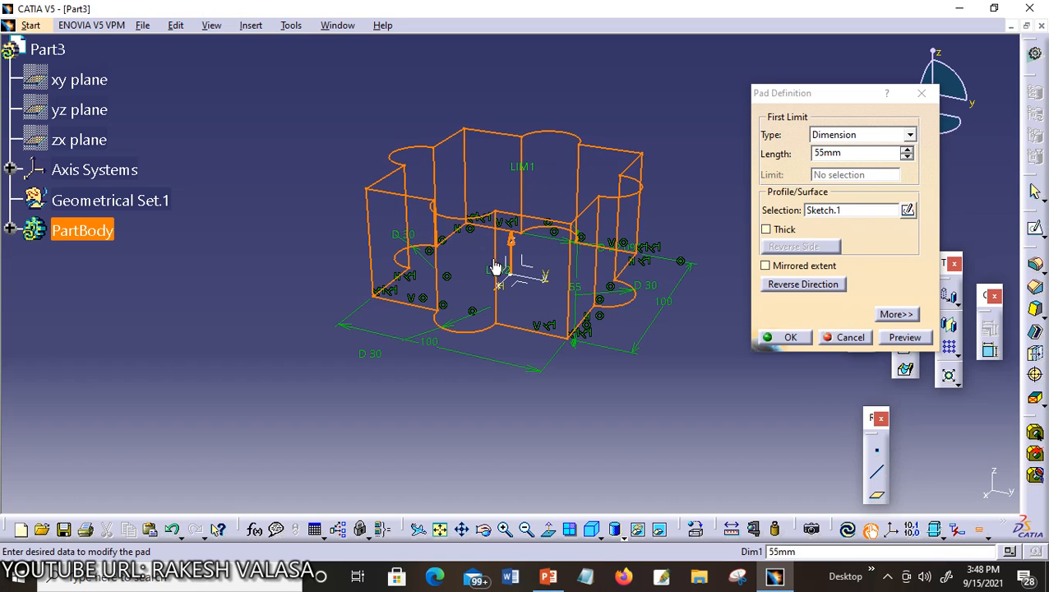
mouse_move(490, 274)
left_mouse_down()
mouse_move(496, 338)
mouse_move(494, 305)
left_mouse_up()
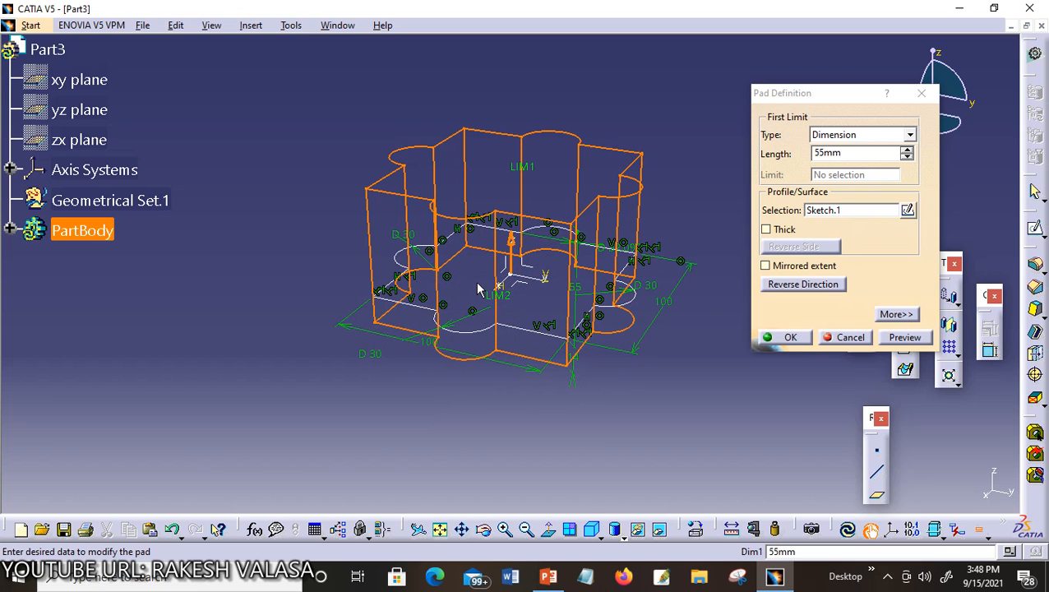
Set the pad's first limit length to 5 mm and preview the solid.
double_click(845, 153)
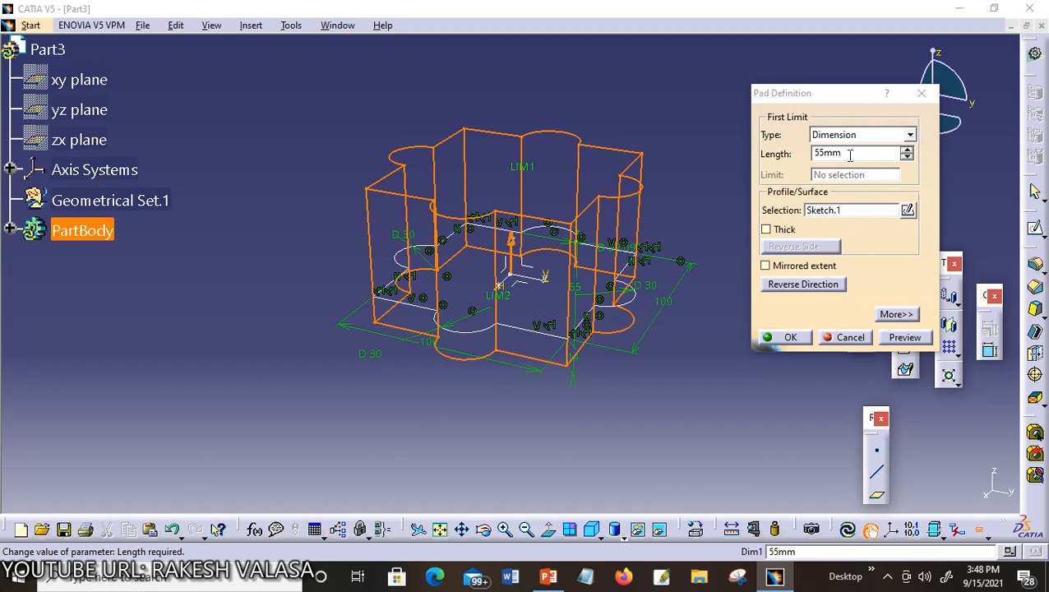
type("5")
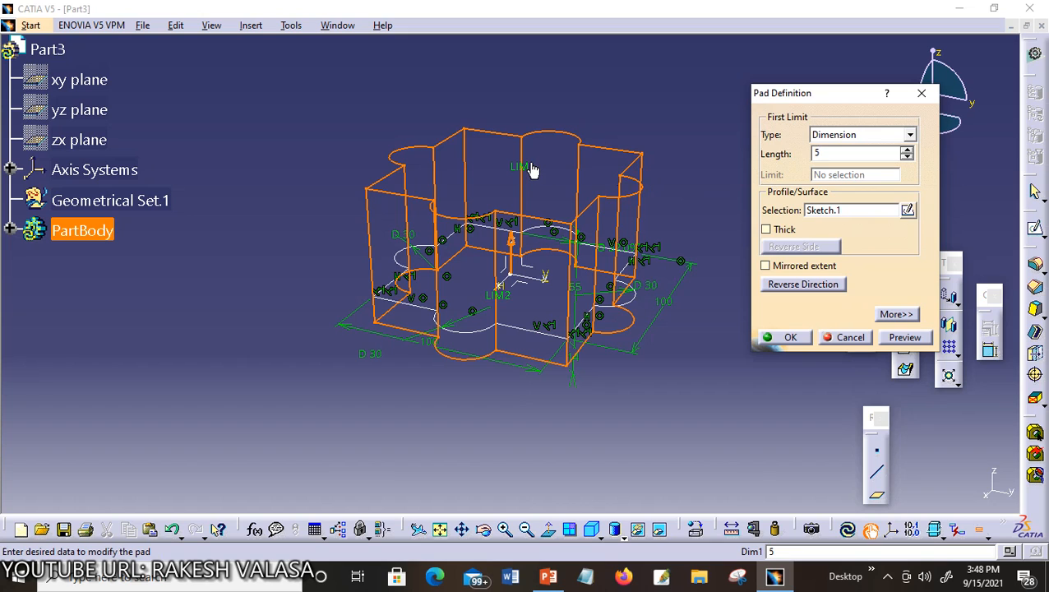
left_click(904, 339)
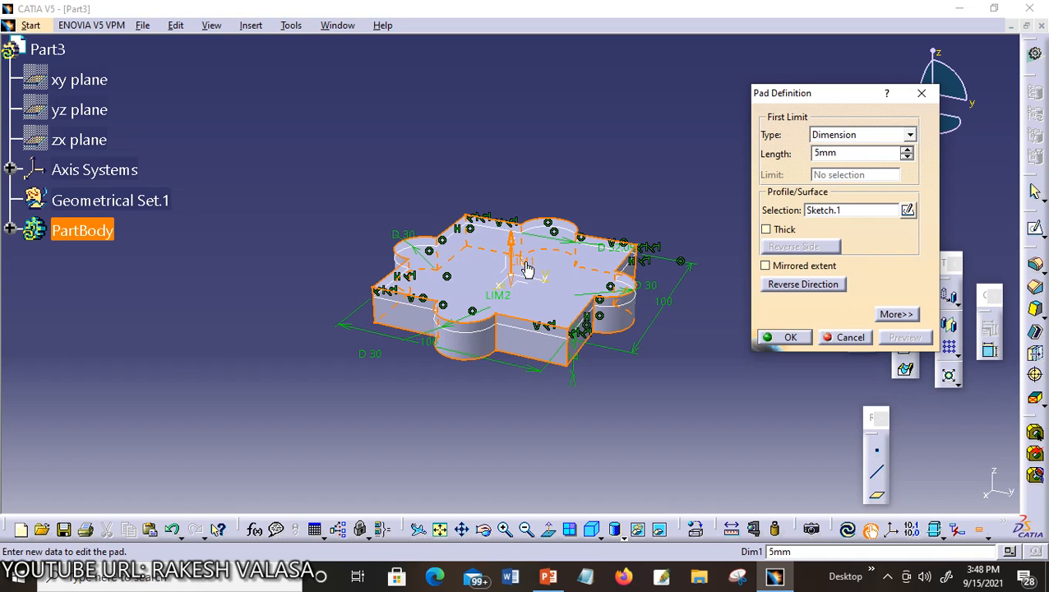
Try pulling the pad's first limit up to 14 mm, and reset its length to 5 mm with a preview.
left_click_drag(527, 270, 544, 246)
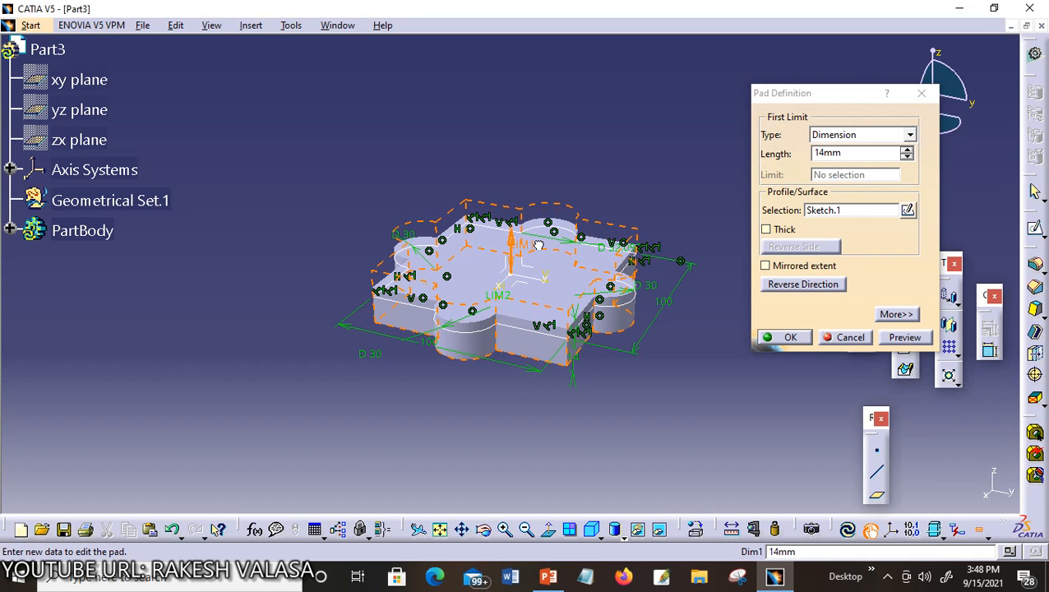
left_click(855, 166)
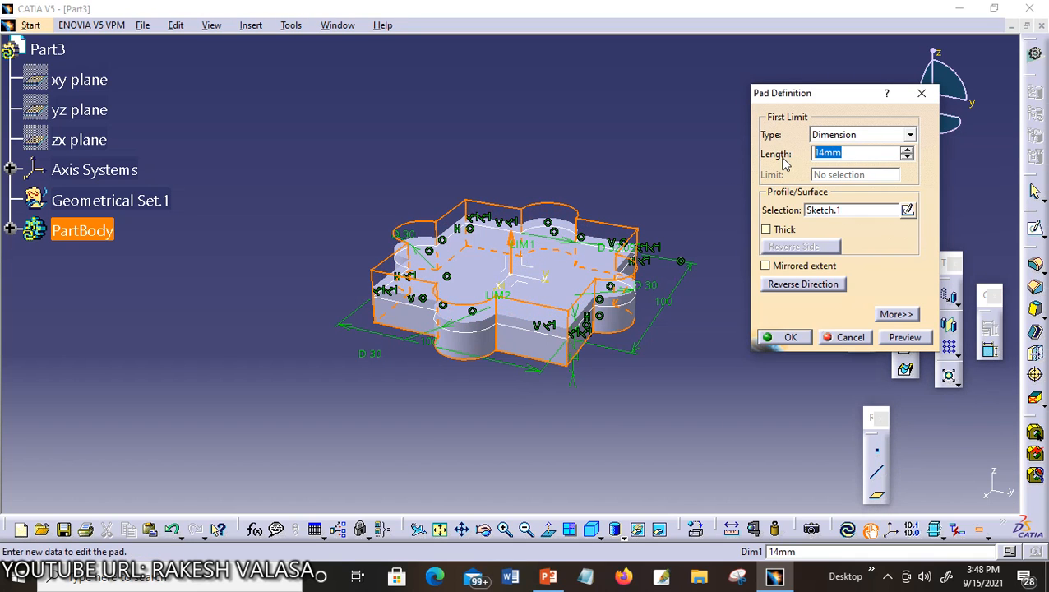
type("5")
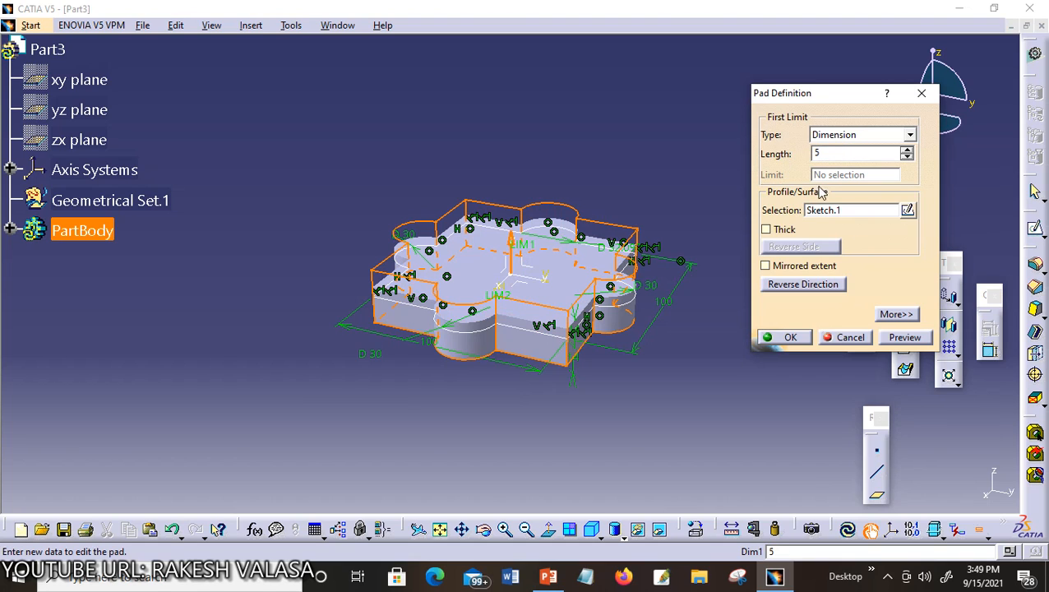
left_click(904, 337)
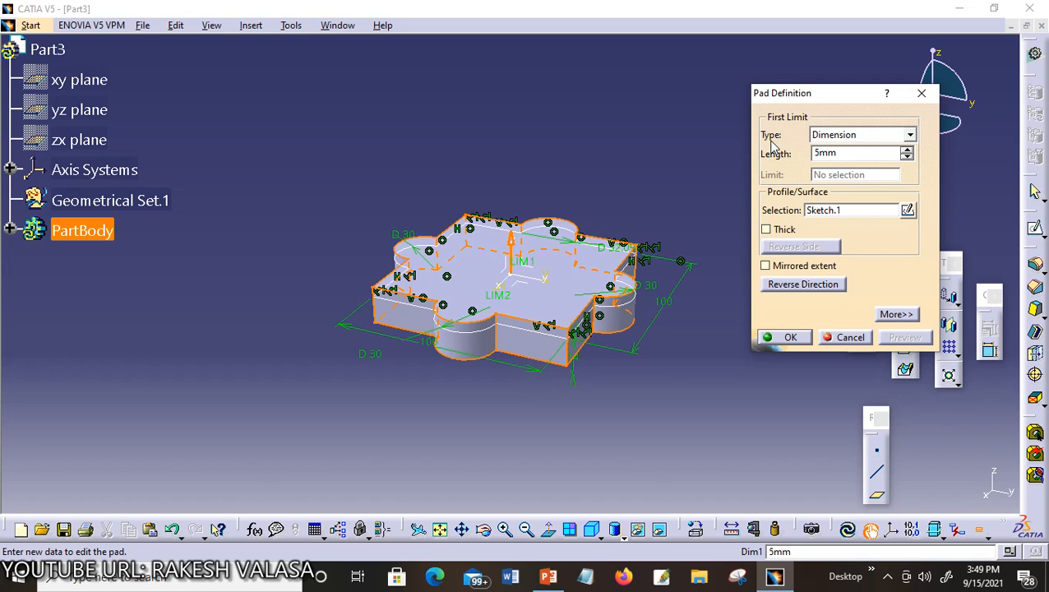
Review the available limit types, keep Dimension for the first limit and create the pad.
left_click(910, 136)
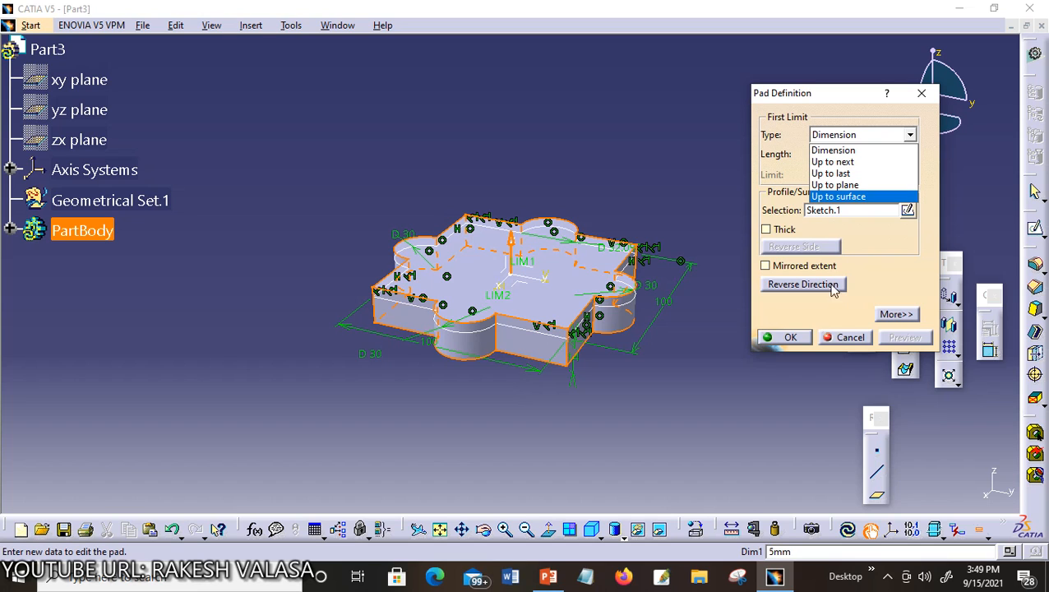
left_click(787, 324)
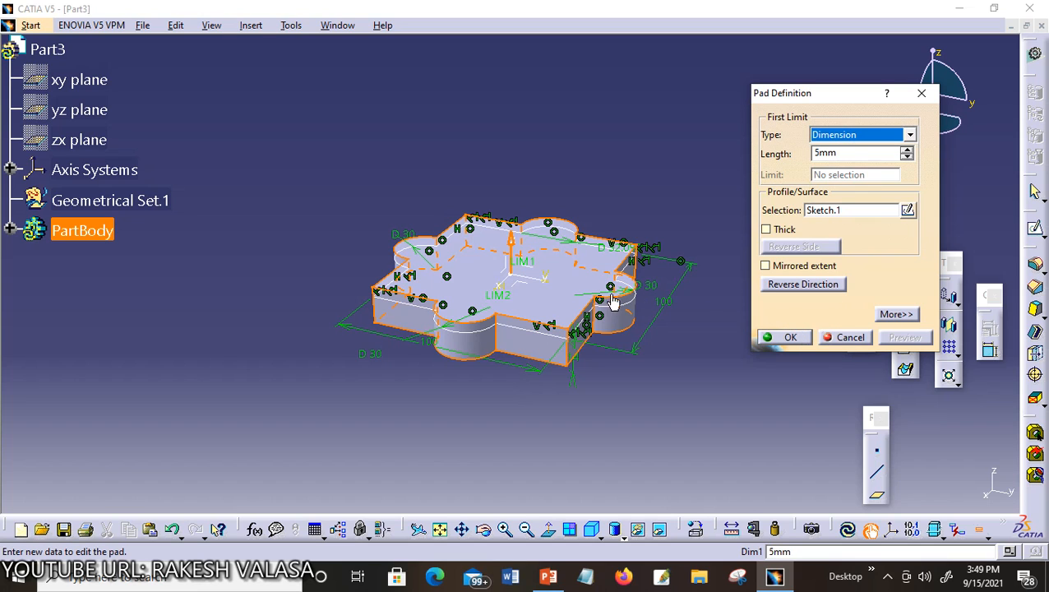
left_click(780, 338)
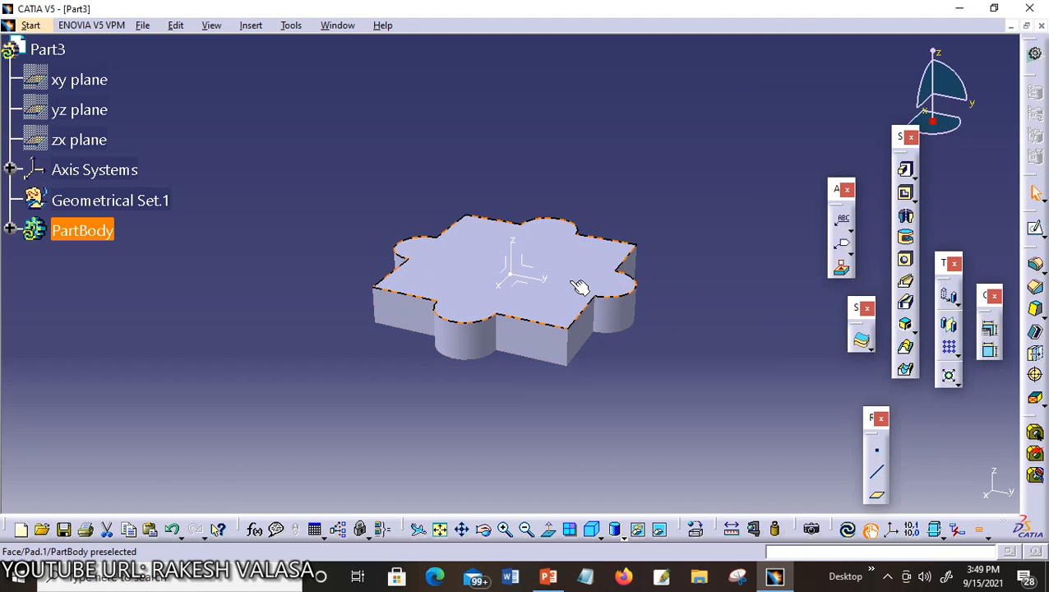
Create a reference plane offset 30 mm above the pad's top face.
left_click(596, 301)
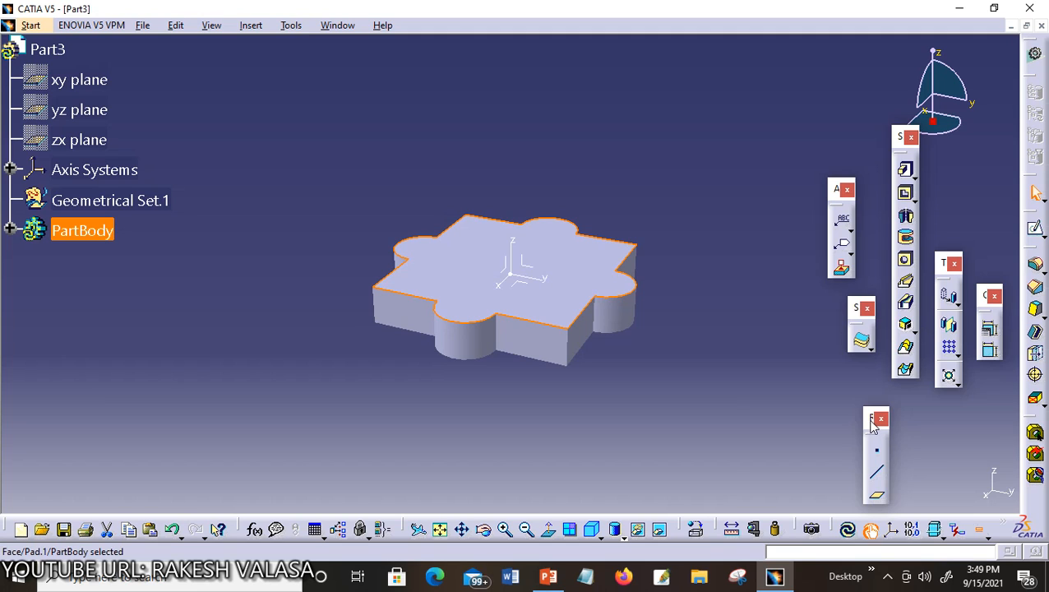
left_click(211, 25)
mouse_move(235, 43)
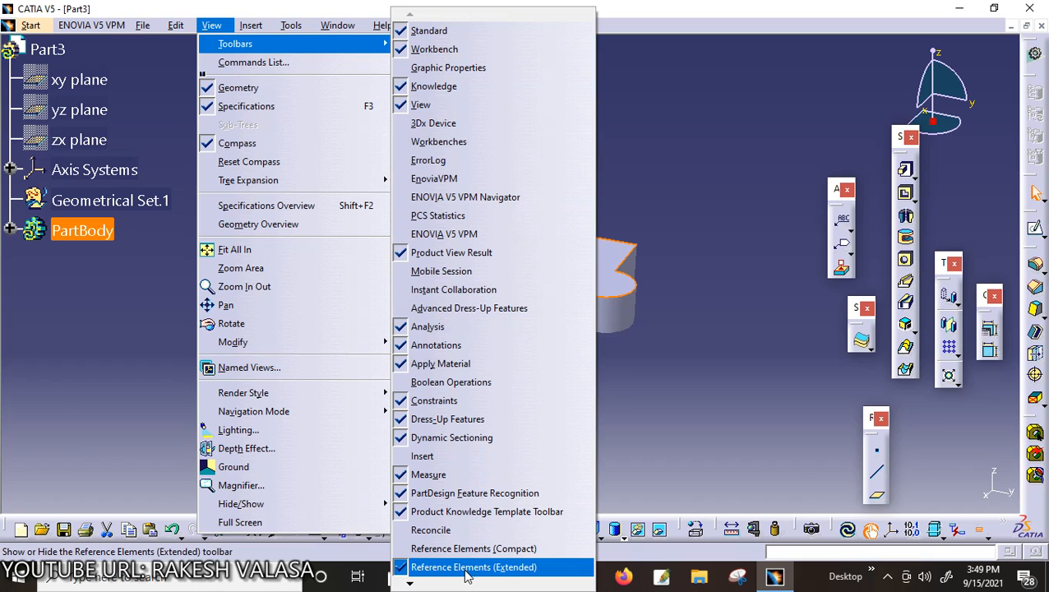
left_click(686, 173)
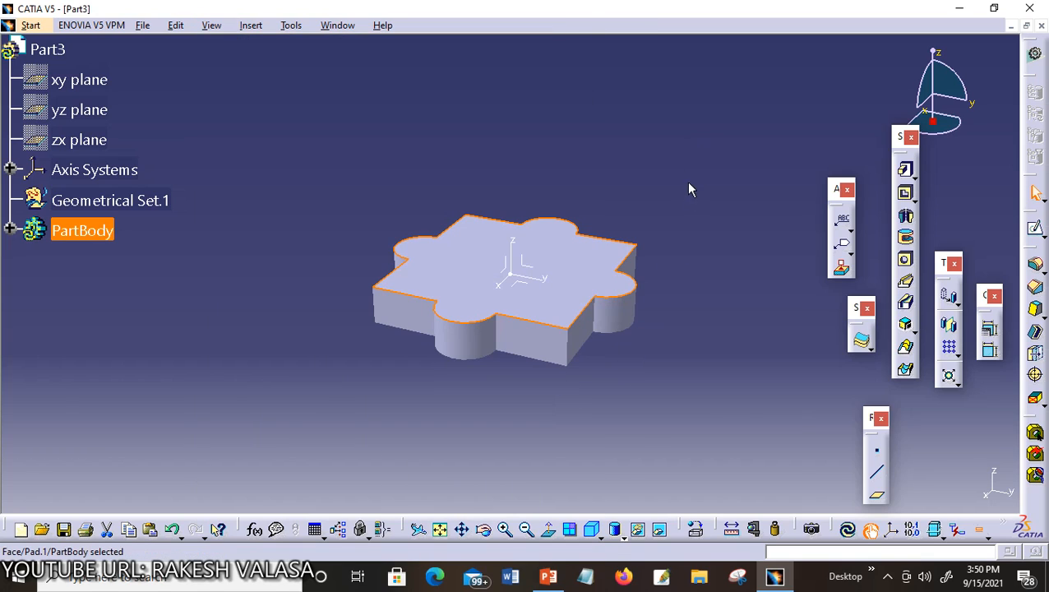
left_click(876, 496)
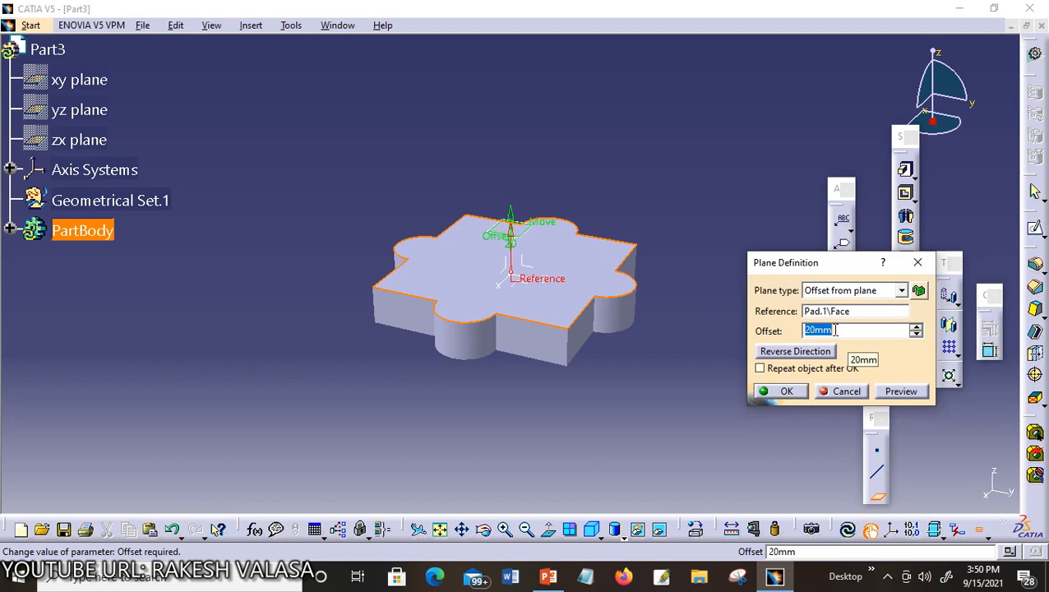
type("30")
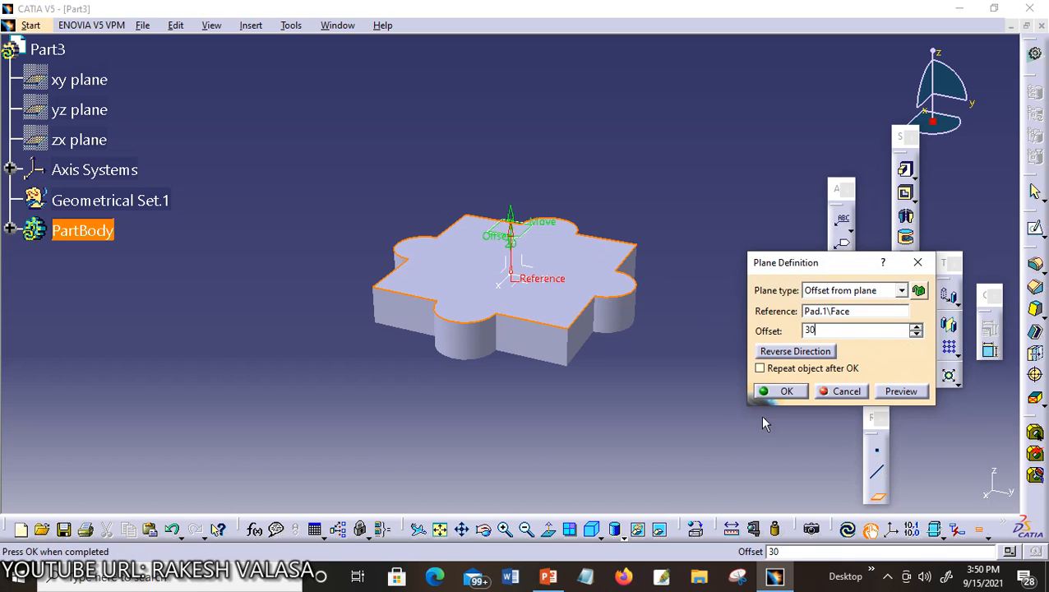
left_click(777, 391)
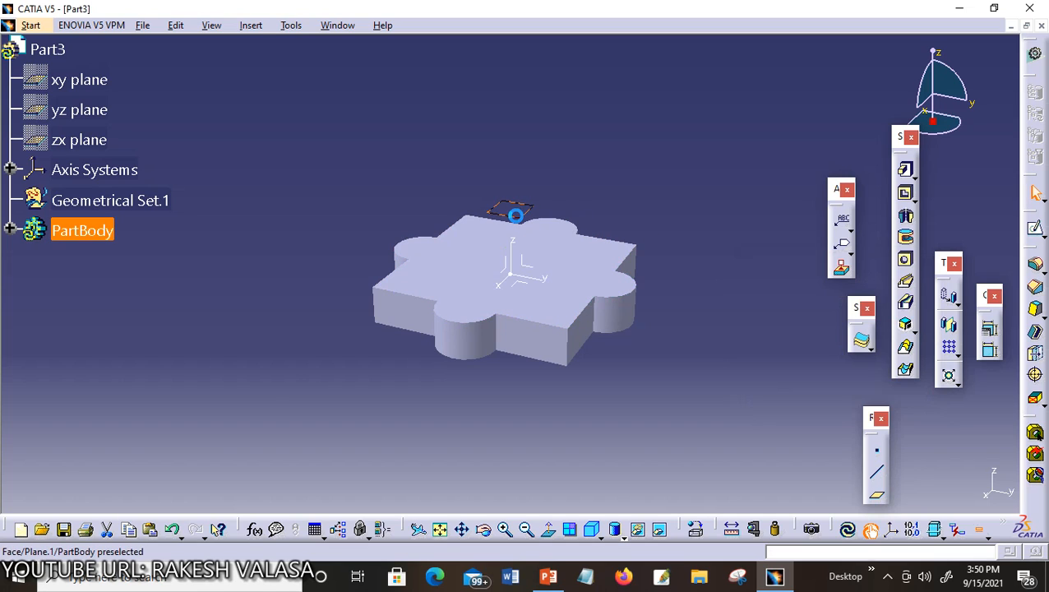
Sketch a circle of about 11.6 mm radius near the sketch origin on the offset plane, and exit the sketch.
left_click(526, 222)
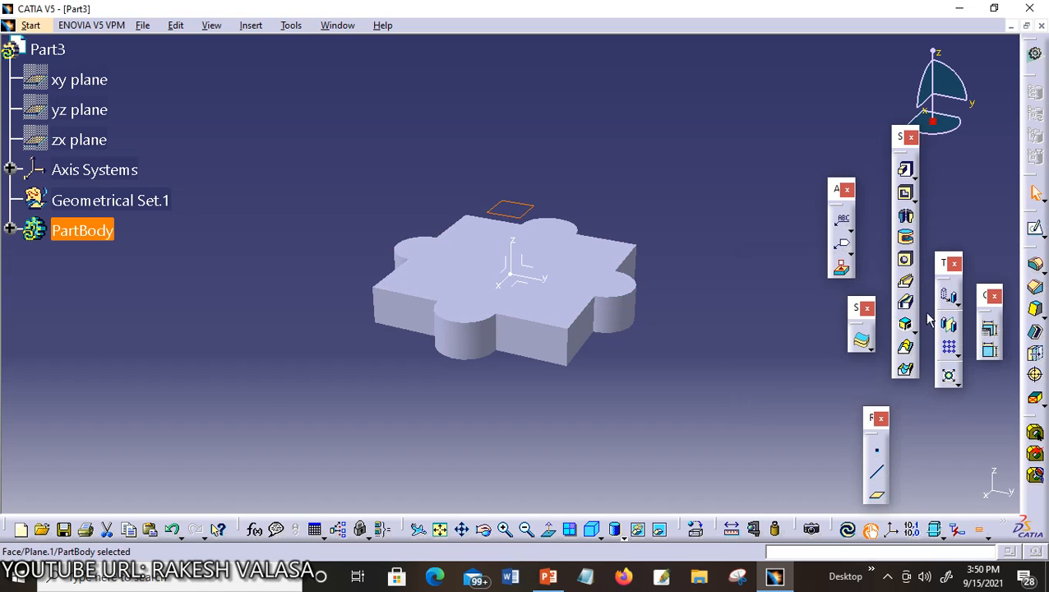
left_click(1035, 230)
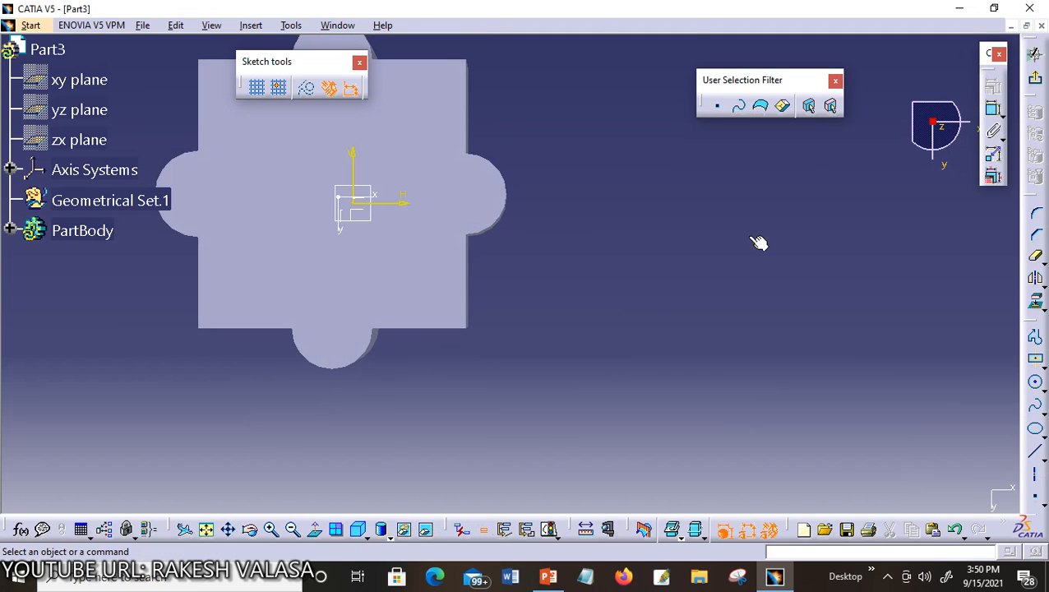
left_click(1036, 385)
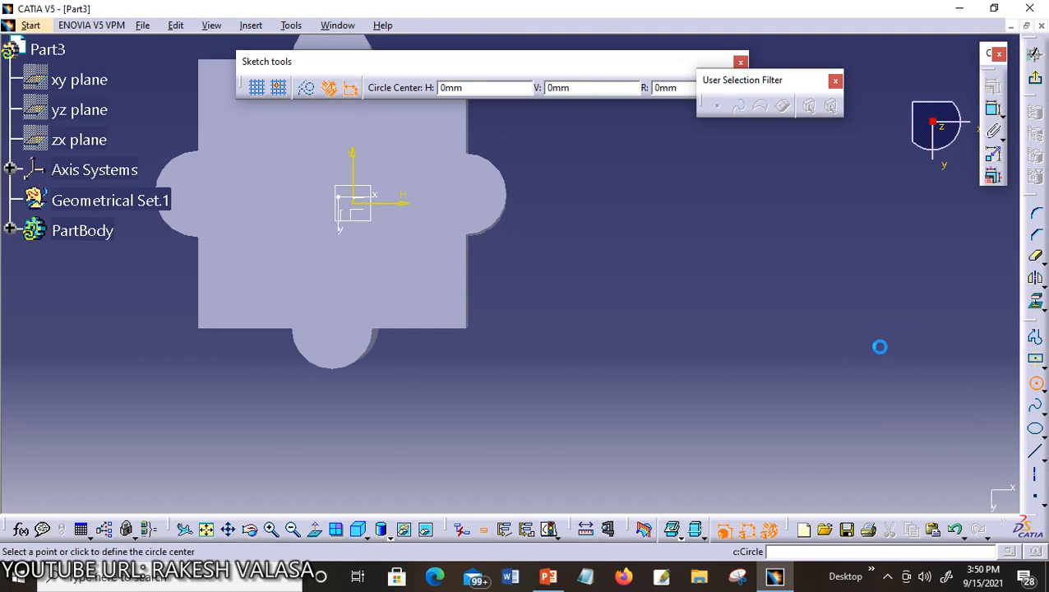
left_click(342, 201)
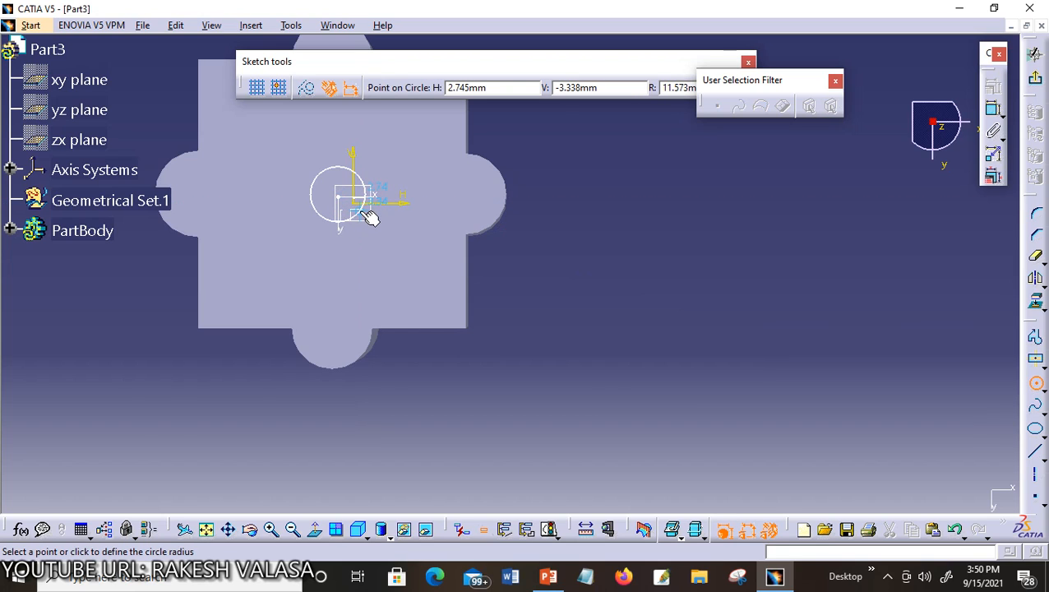
left_click(369, 216)
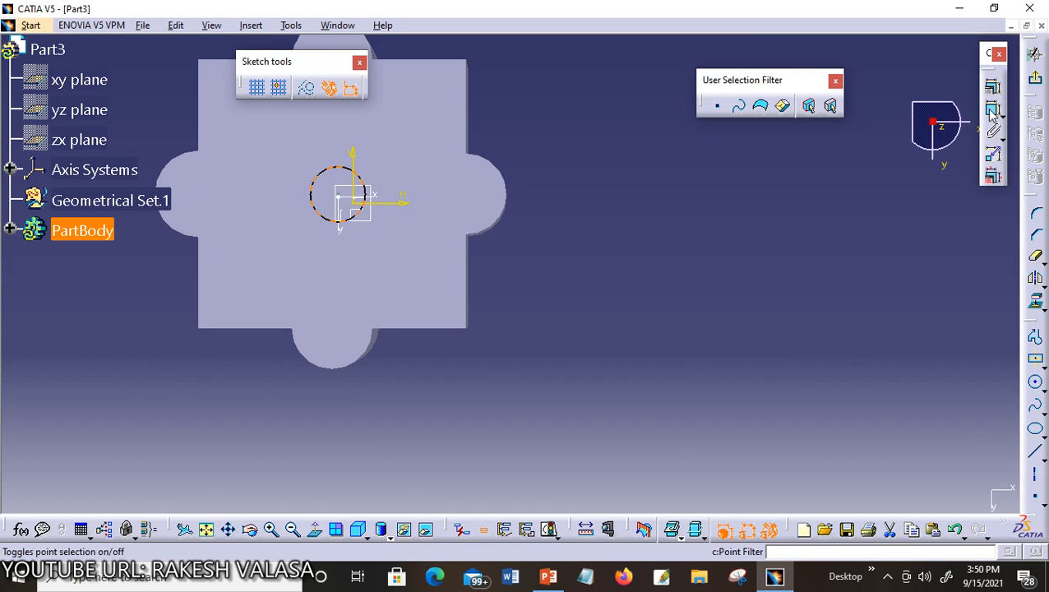
left_click(1036, 82)
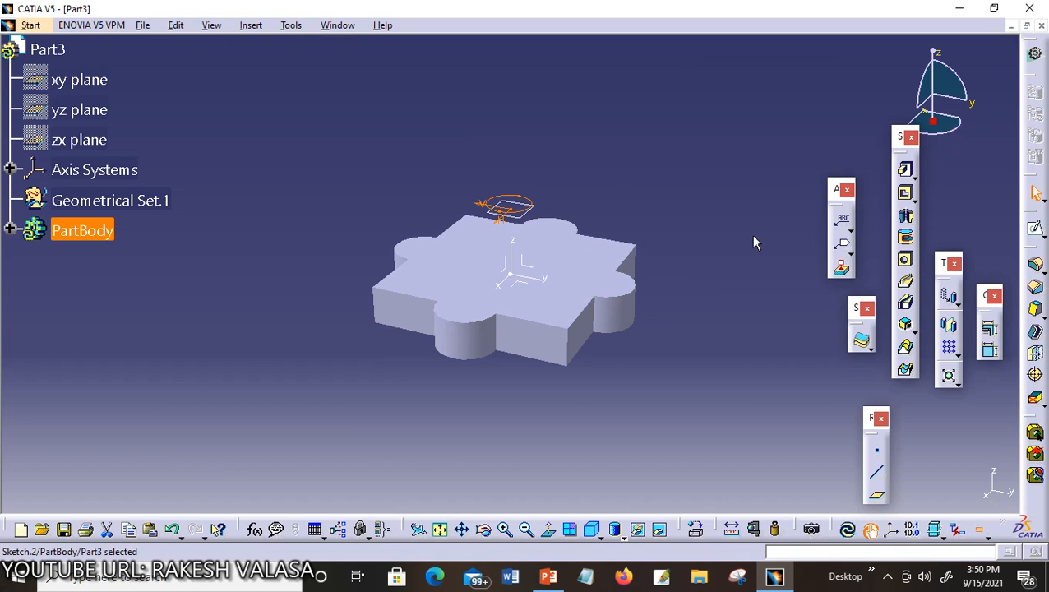
Start a pad of the circle sketch with a 5 mm Dimension limit, preview it and inspect it against the base pad.
left_click(905, 170)
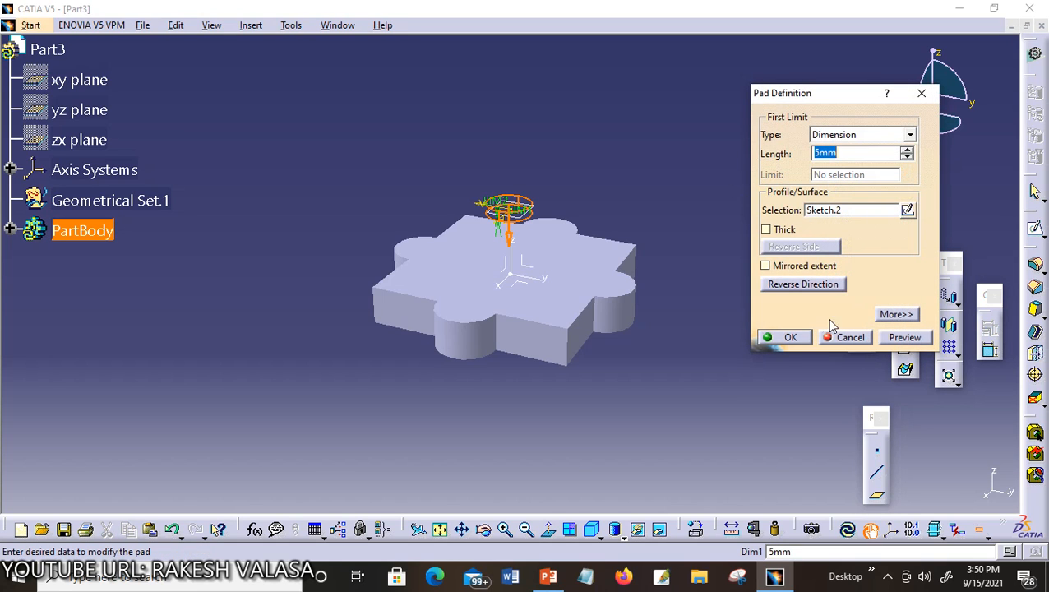
left_click(903, 337)
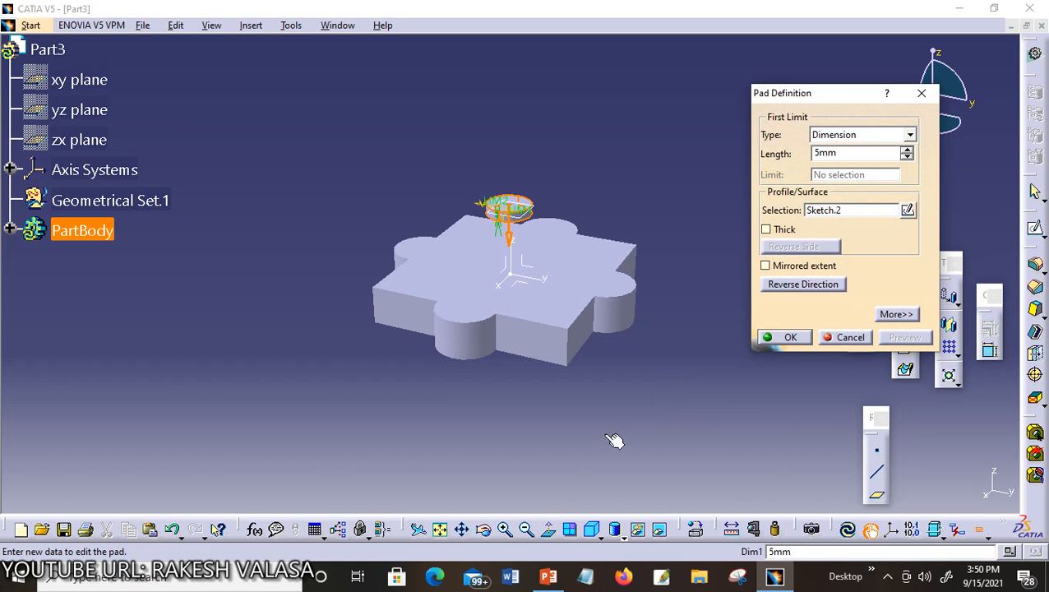
left_click(483, 529)
left_click_drag(600, 386, 580, 317)
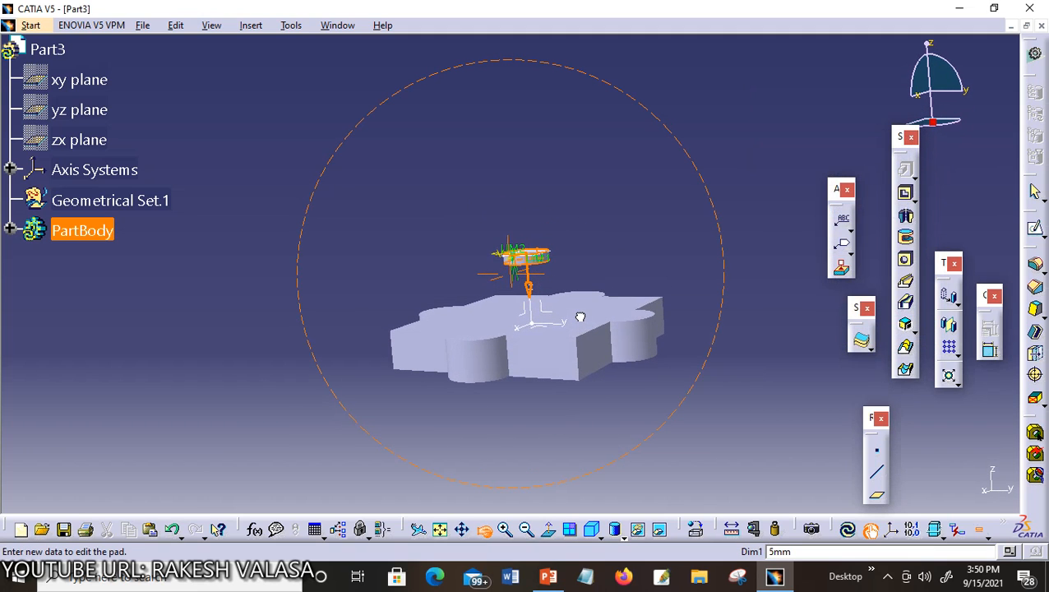
left_click_drag(581, 318, 603, 357)
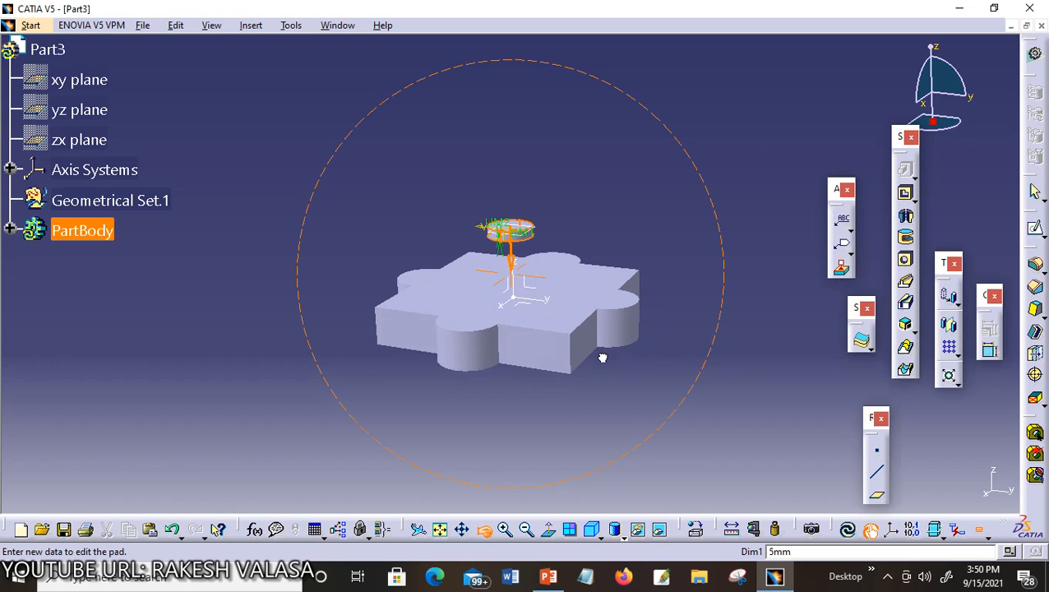
left_click_drag(603, 357, 605, 355)
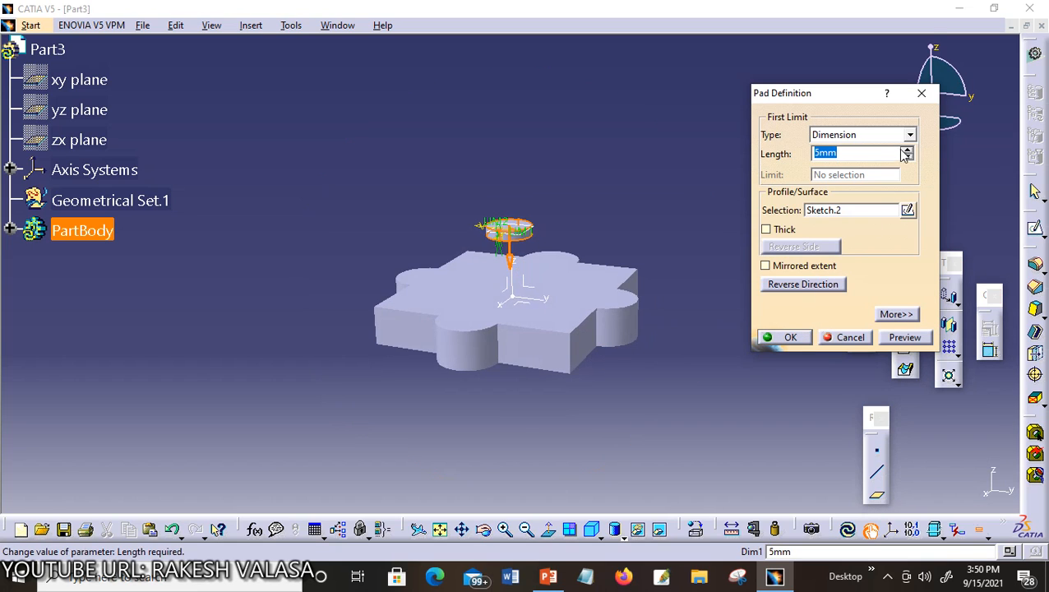
Try the circle pad with its first limit set to Up to next, preview it and cancel the pad.
left_click(910, 135)
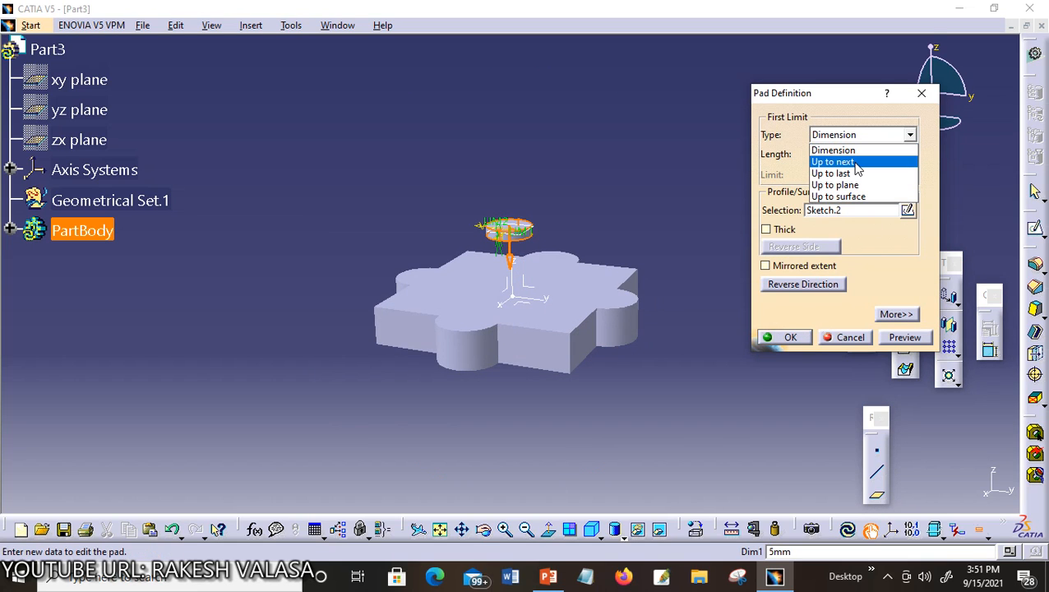
left_click(855, 163)
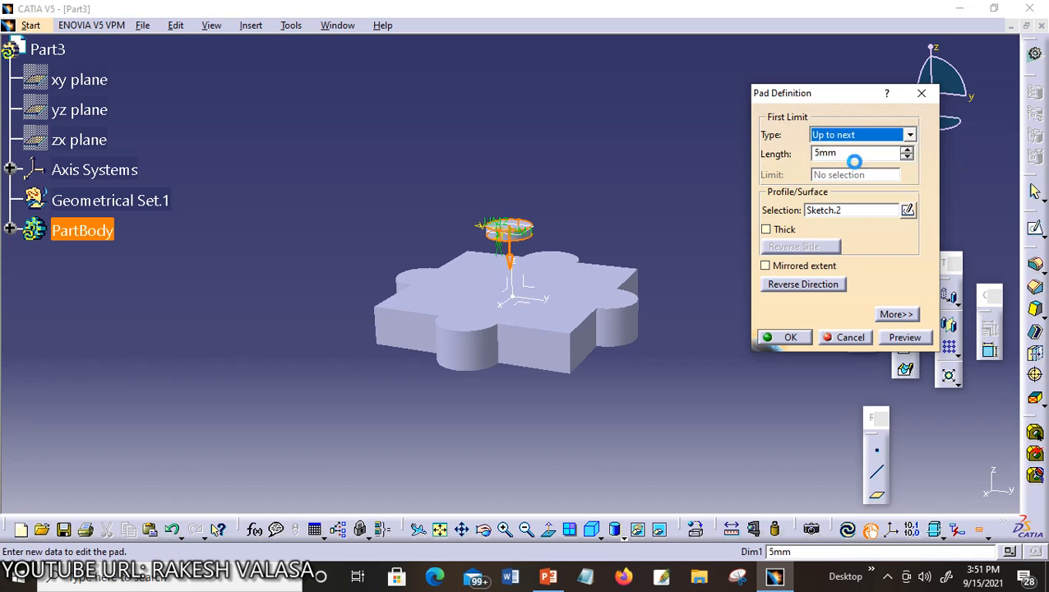
left_click(902, 338)
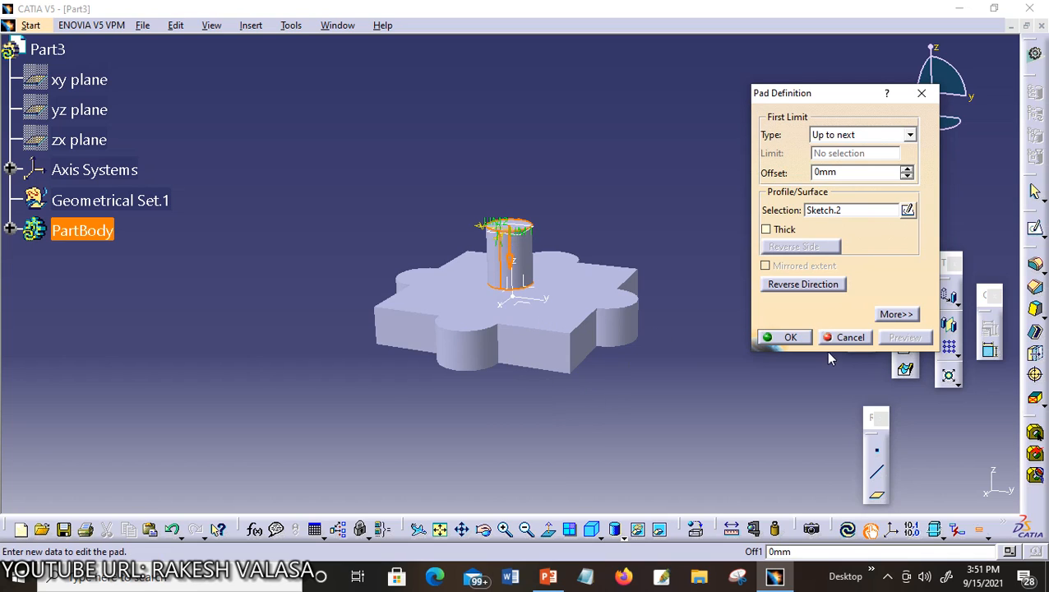
left_click(10, 231)
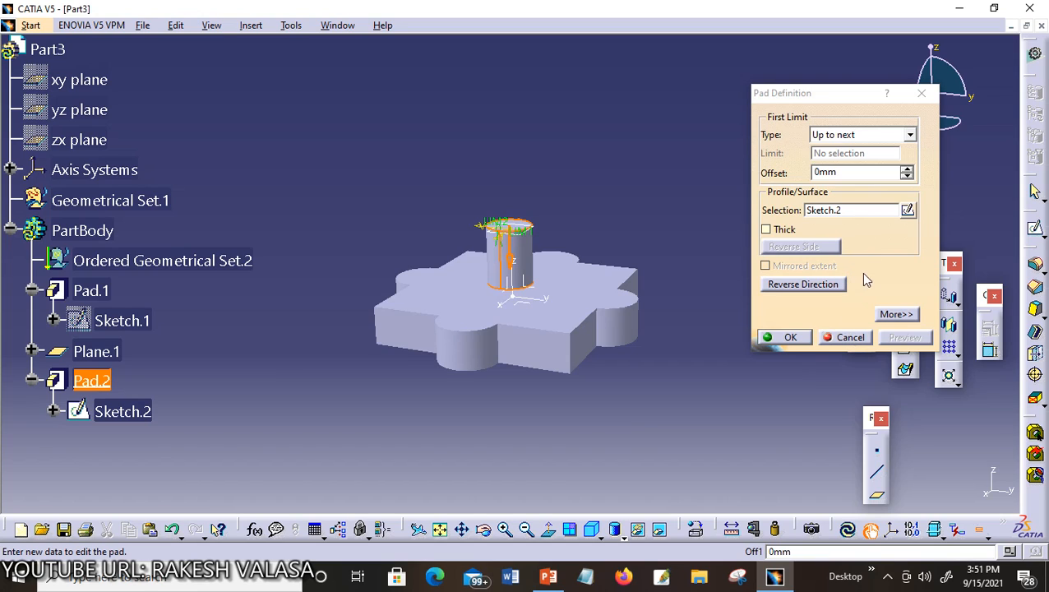
left_click(851, 340)
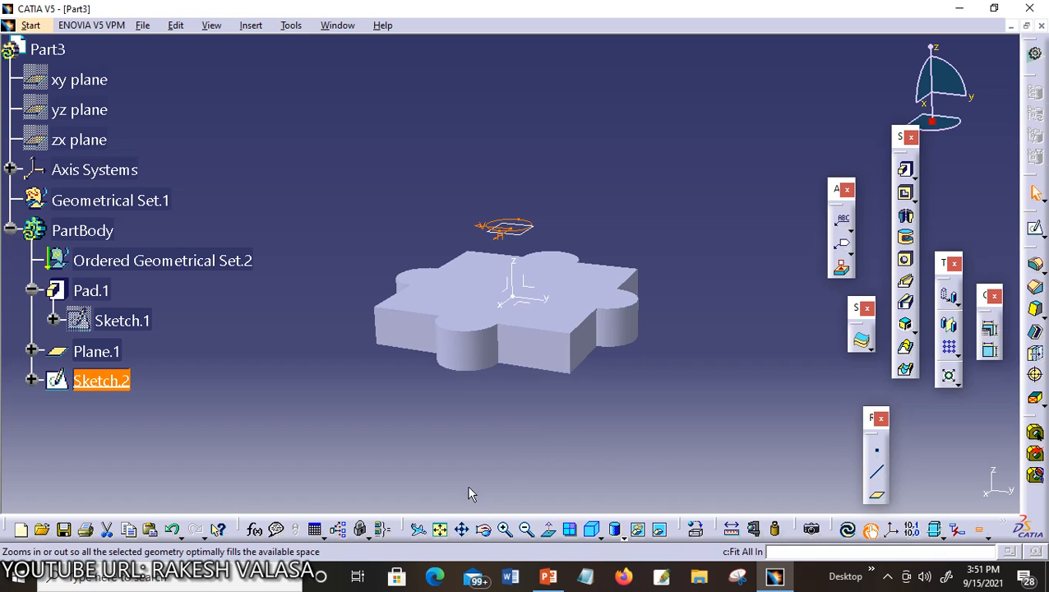
Create a reference plane offset 30 mm below the base pad's bottom face.
left_click(490, 535)
left_click_drag(517, 480, 555, 282)
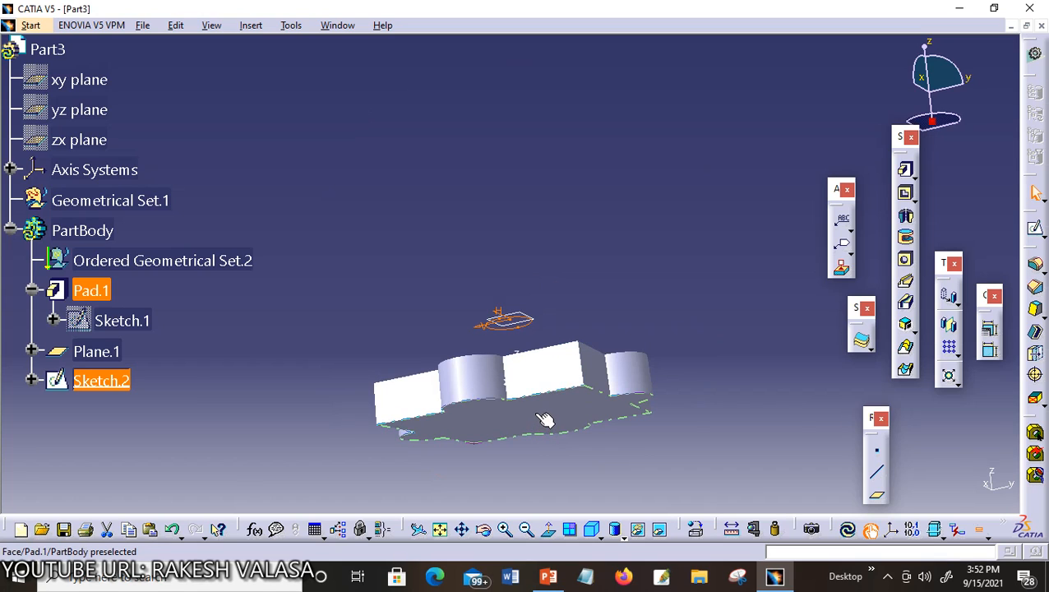
left_click(544, 420)
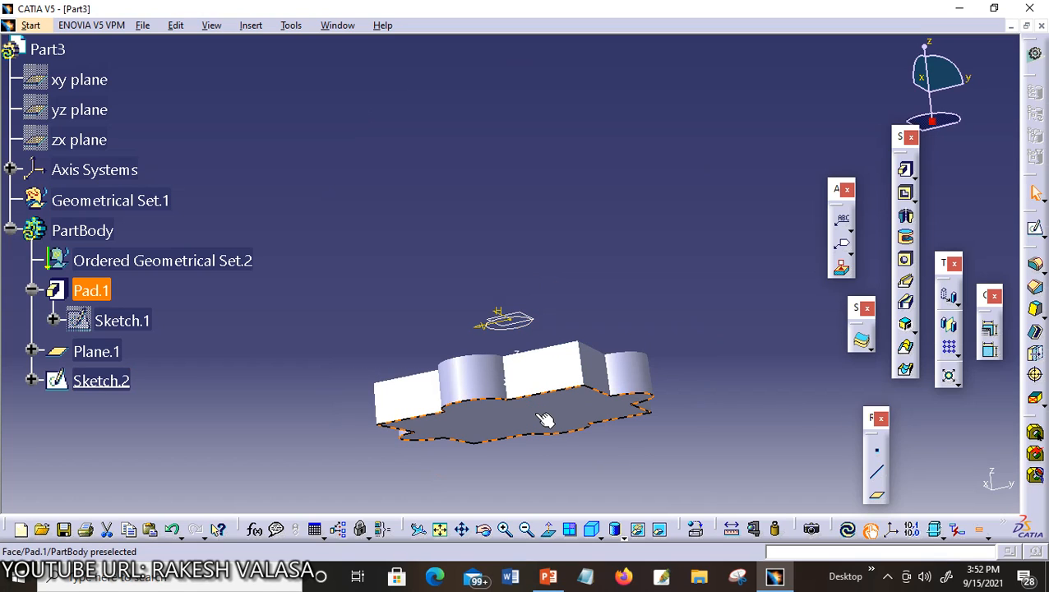
left_click(878, 497)
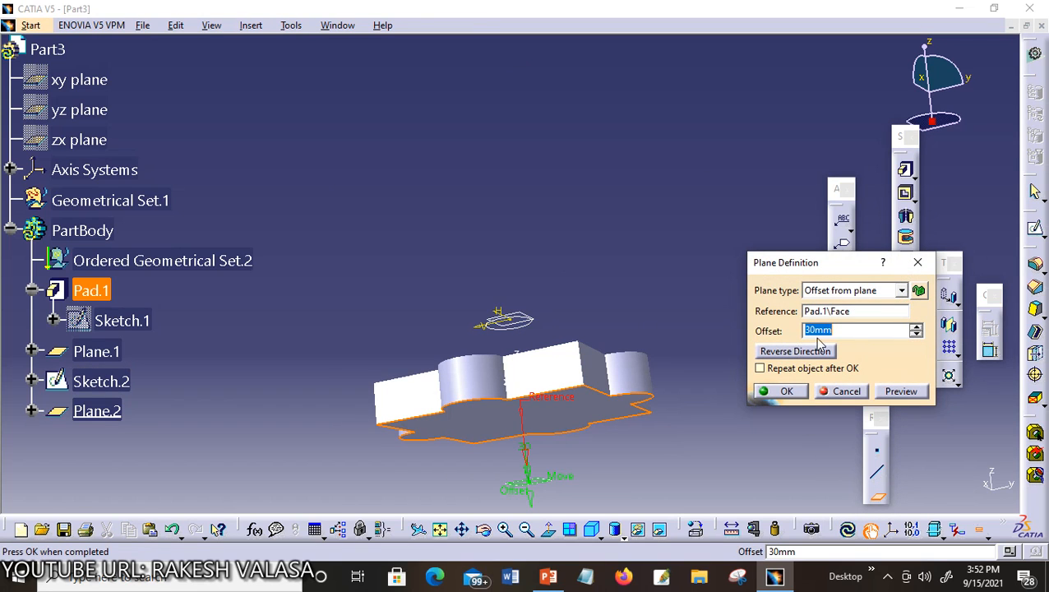
left_click(788, 392)
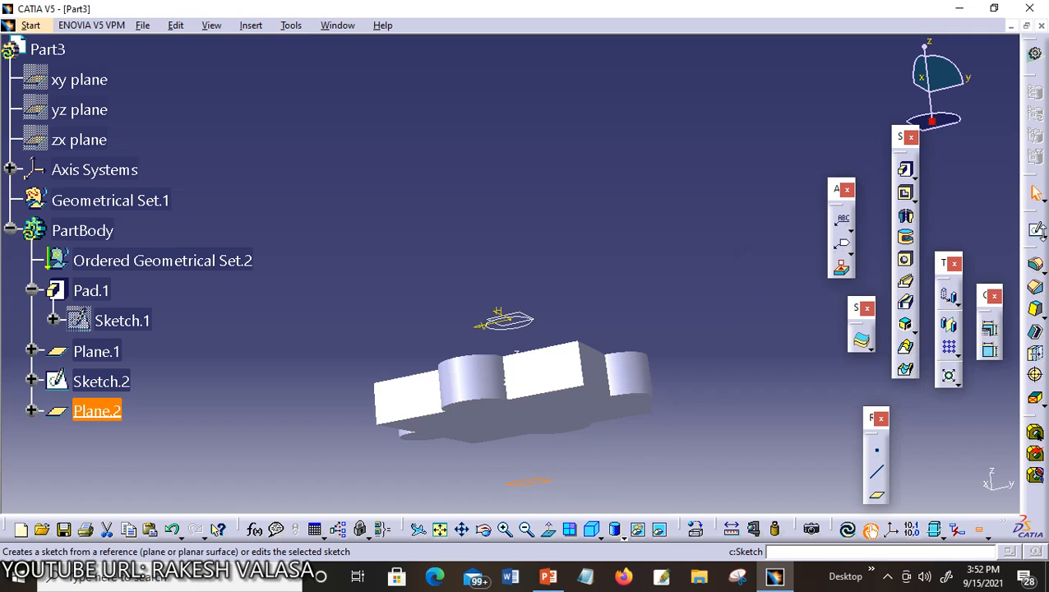
Sketch a centered rectangle about 108.5 mm square around the origin on the lower offset plane, and exit the sketch.
left_click(1036, 232)
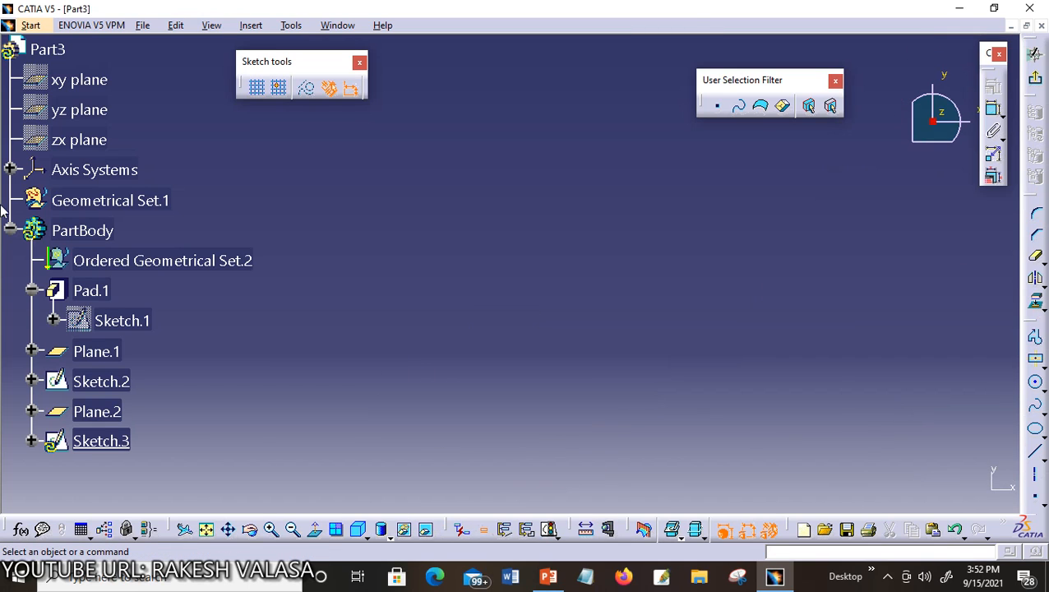
left_click(208, 535)
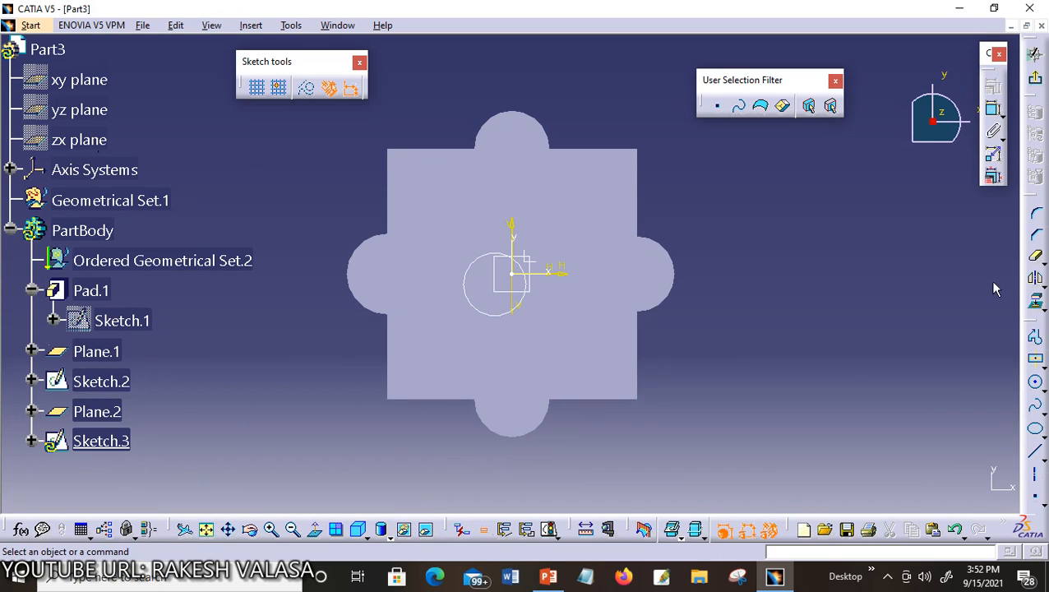
left_click(1036, 360)
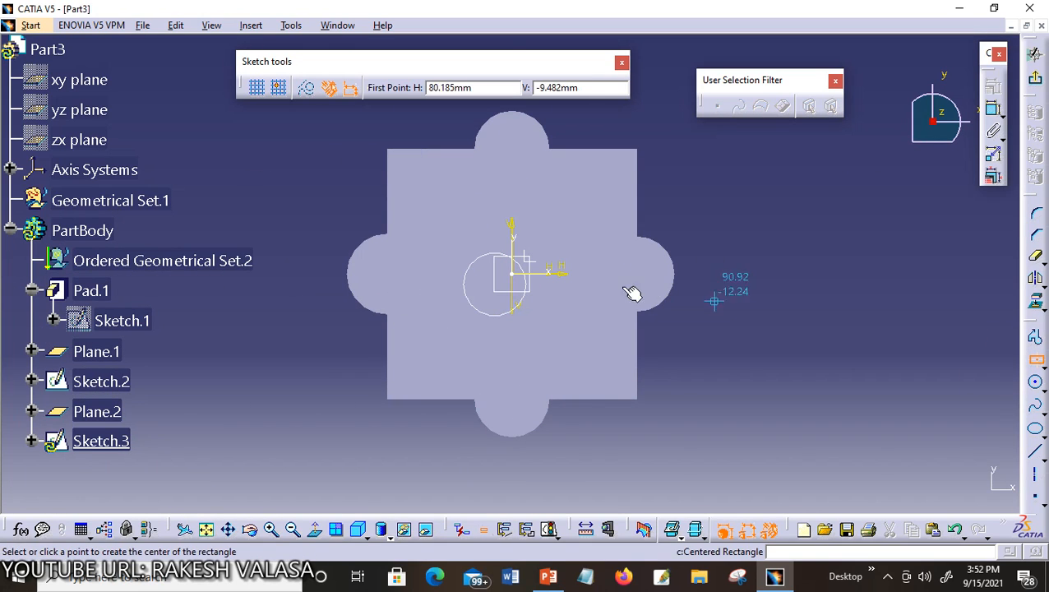
left_click(515, 278)
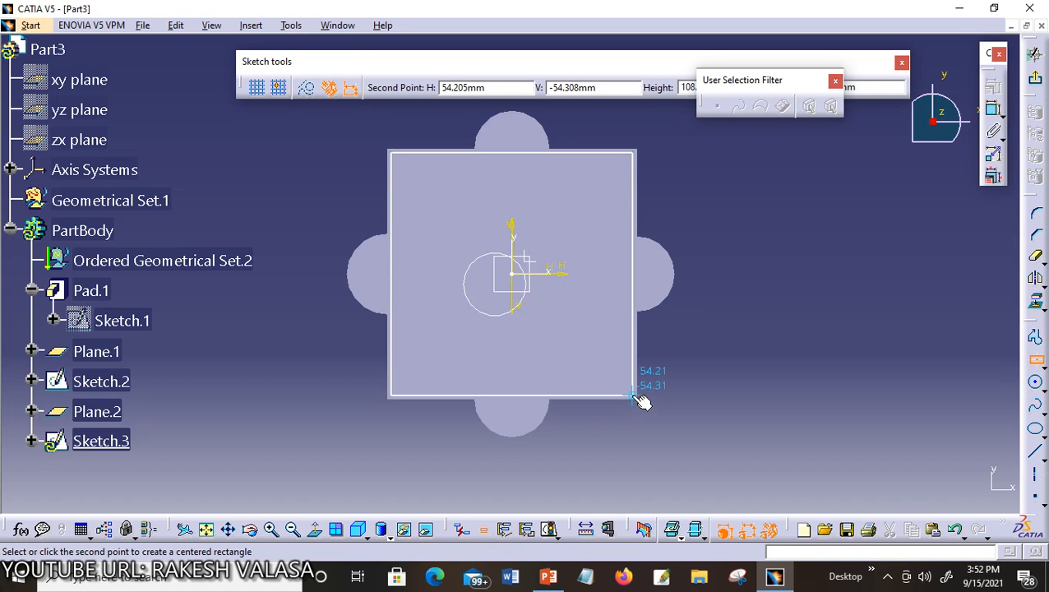
left_click(632, 395)
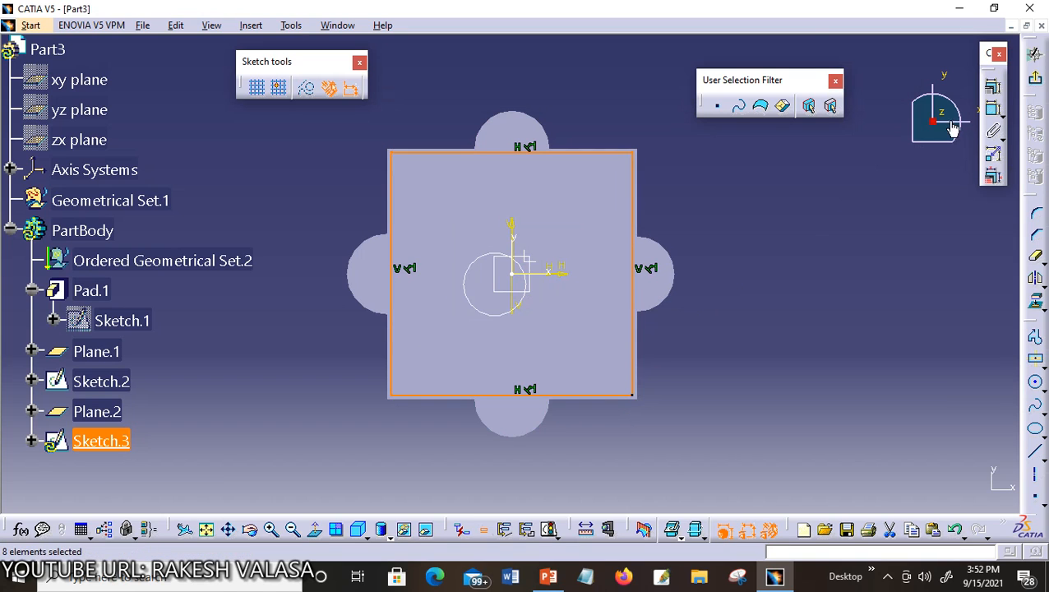
left_click(1037, 80)
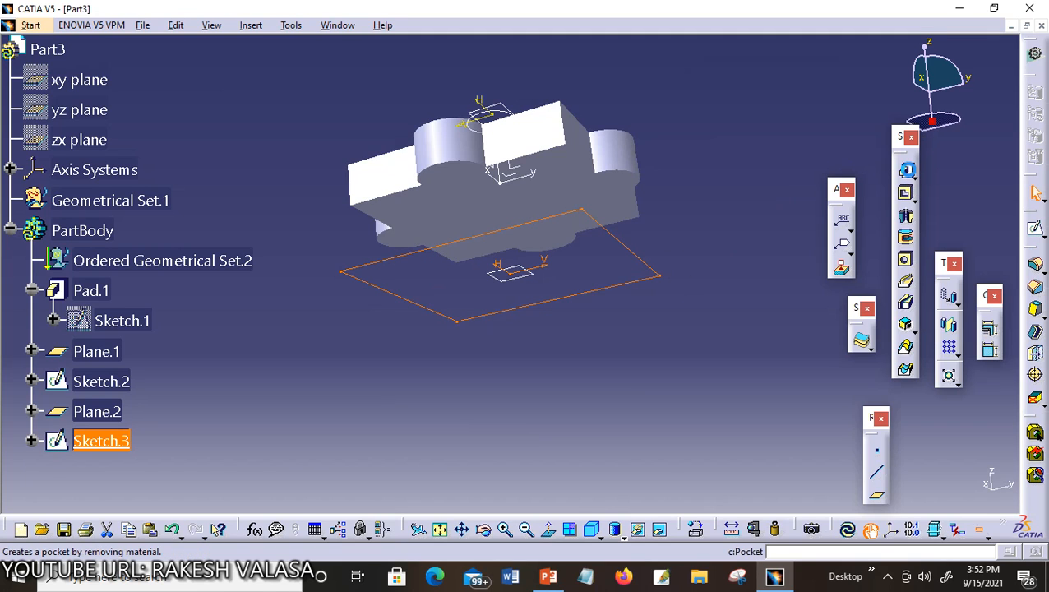
Pad the rectangle 5 mm in the reversed direction, away from the base pad.
left_click(905, 170)
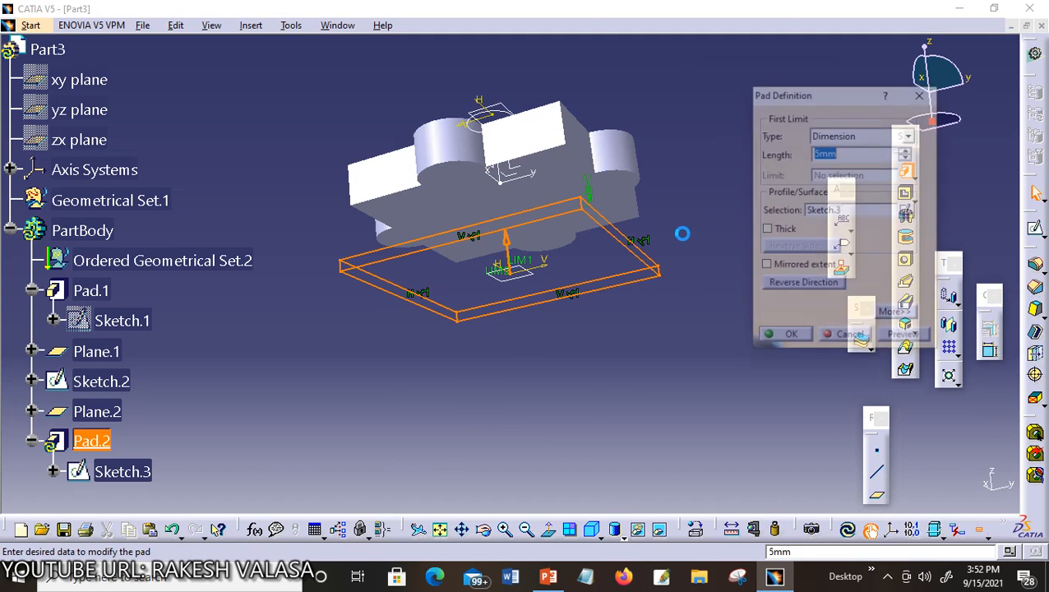
left_click(506, 241)
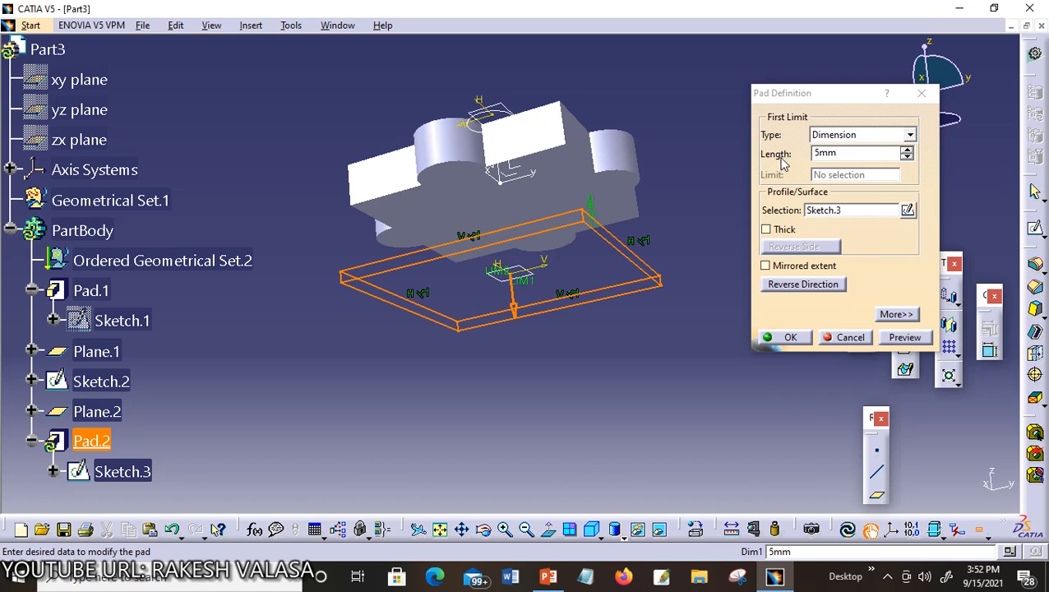
left_click(786, 337)
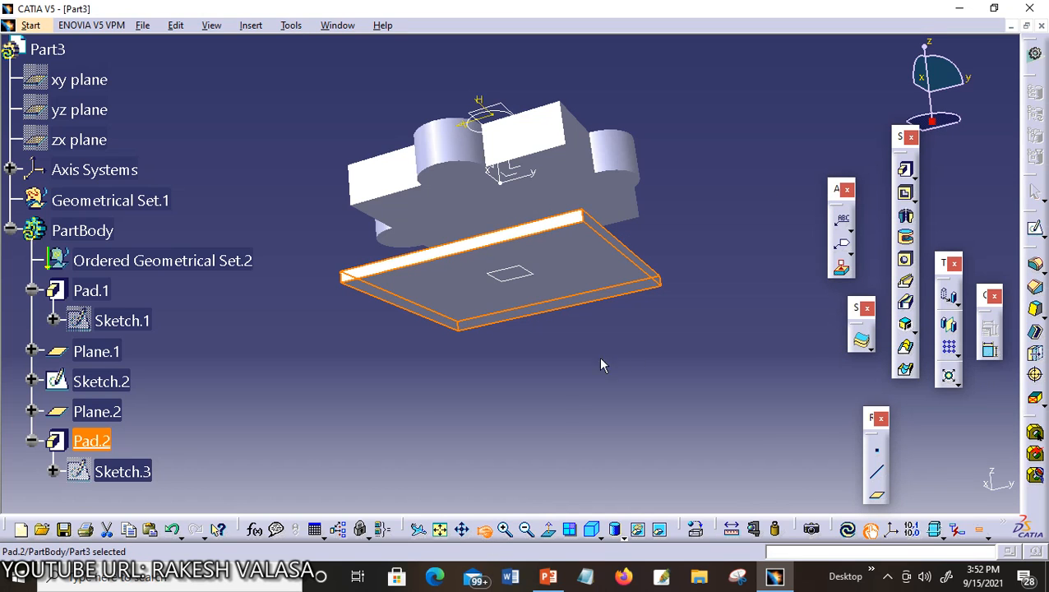
Start a pad of the circle sketch above the base pad and try Up to next as its first limit.
left_click_drag(695, 242, 610, 301)
left_click(571, 116)
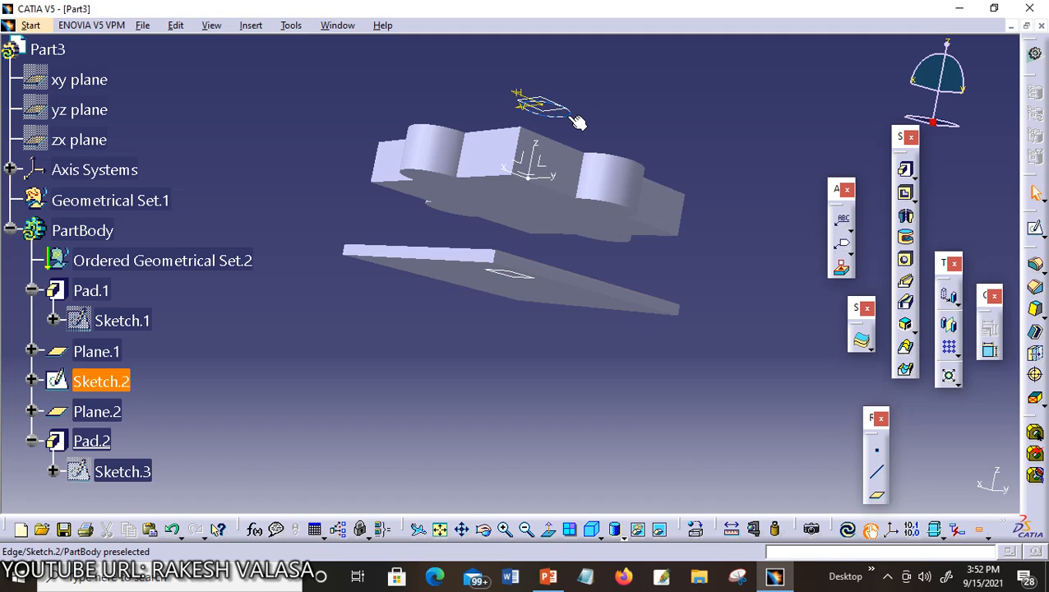
left_click(905, 169)
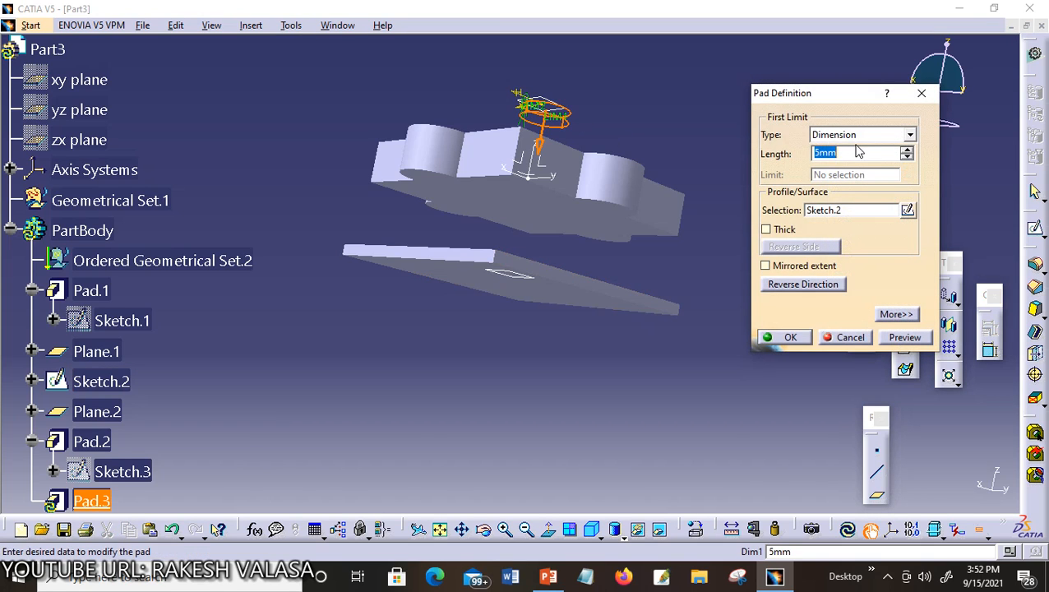
left_click(909, 134)
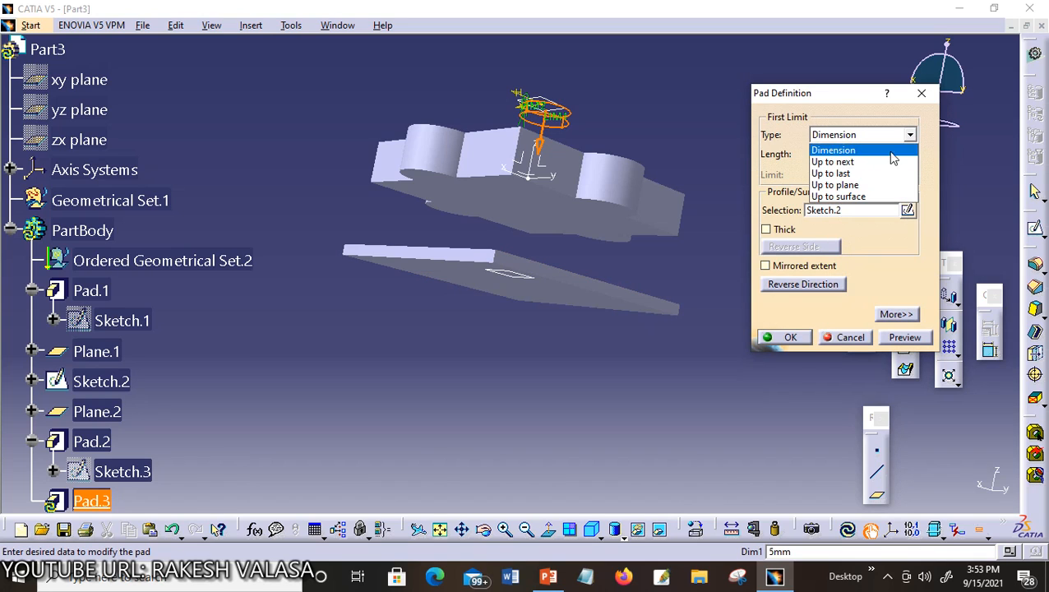
left_click(833, 162)
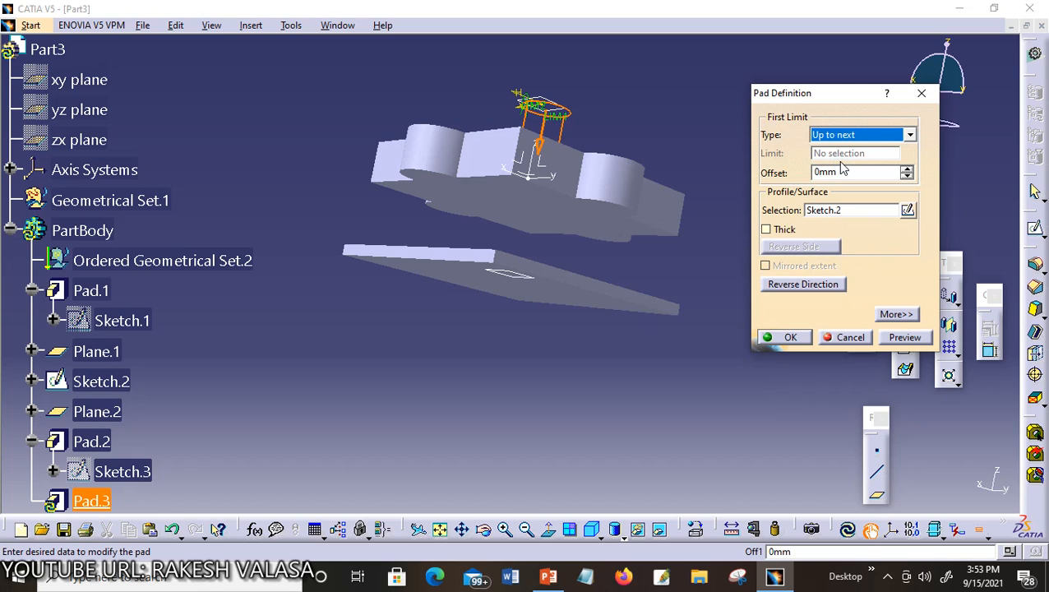
Try Up to last as the circle pad's first limit, preview it through to the lower plate, and cancel the pad.
left_click(910, 136)
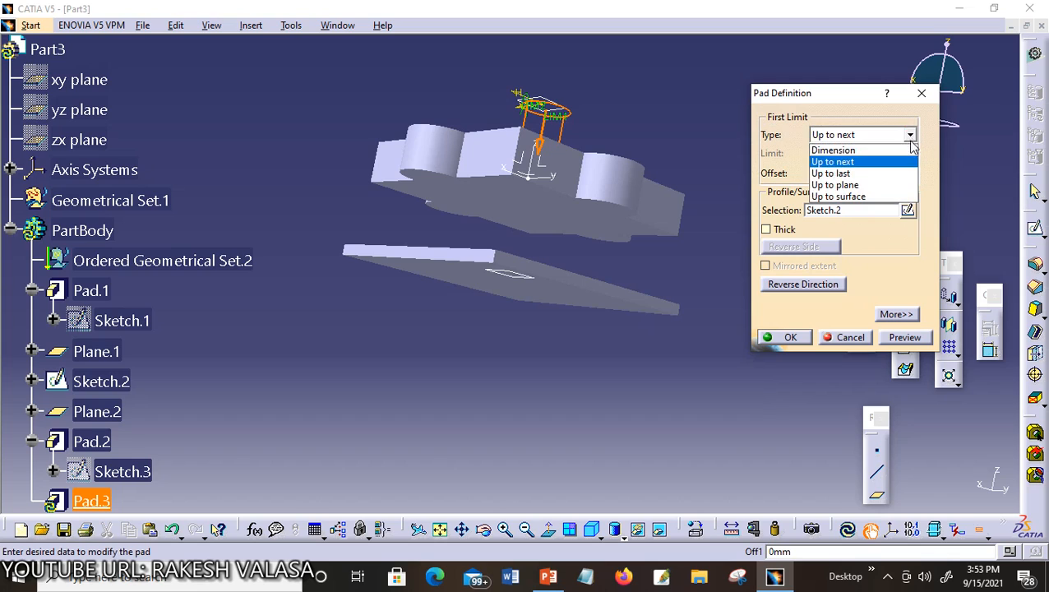
left_click(886, 174)
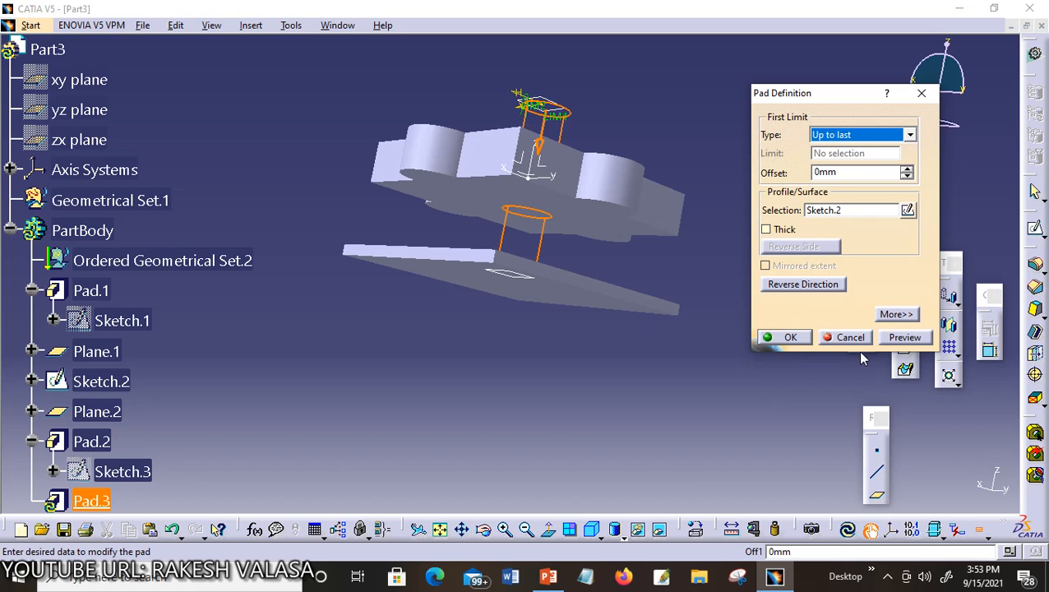
left_click(901, 337)
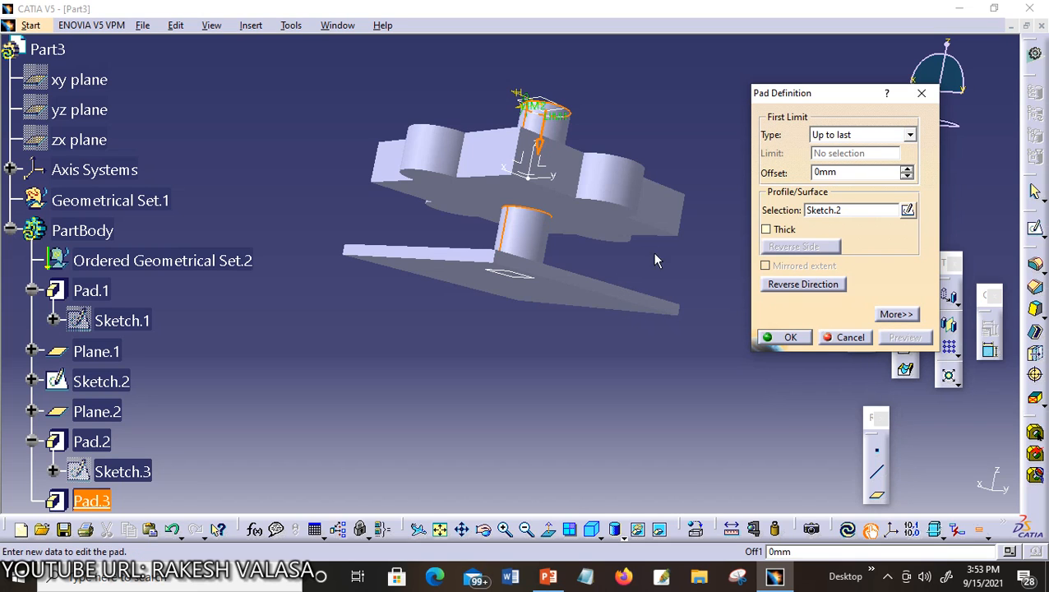
left_click(485, 531)
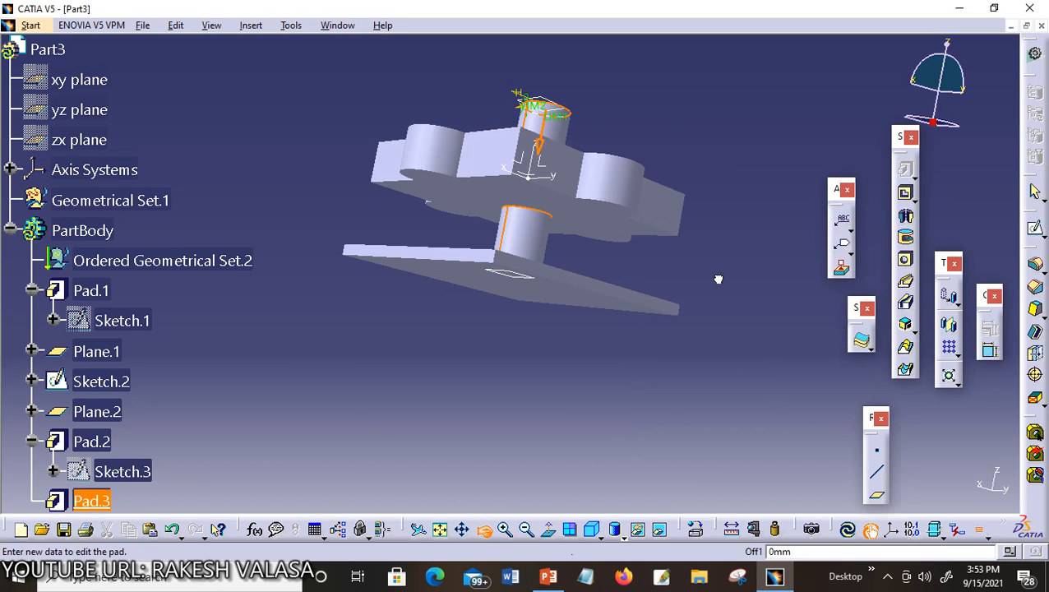
left_click_drag(645, 323, 614, 279)
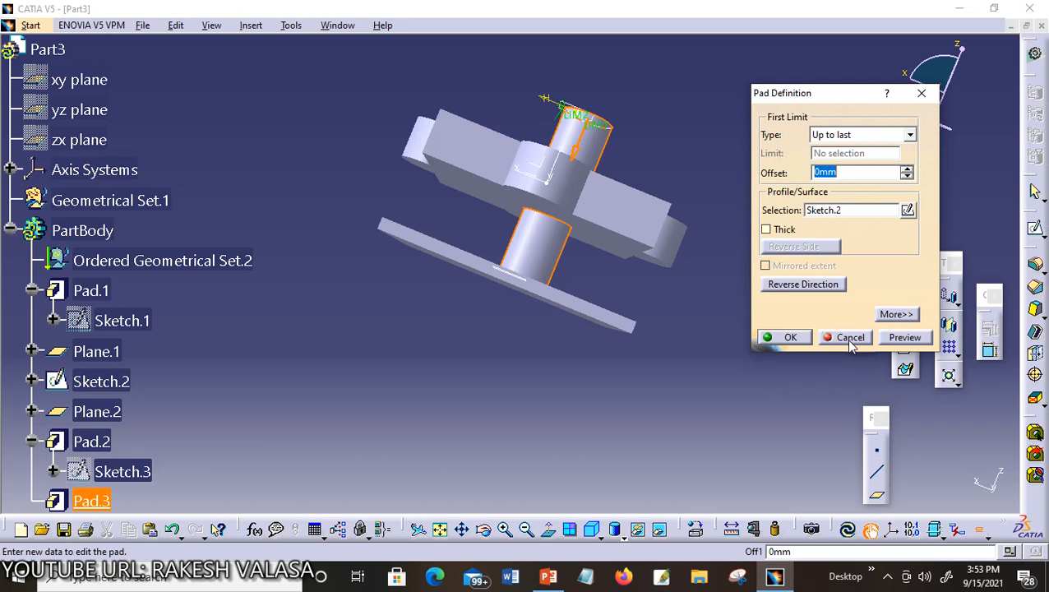
left_click(910, 136)
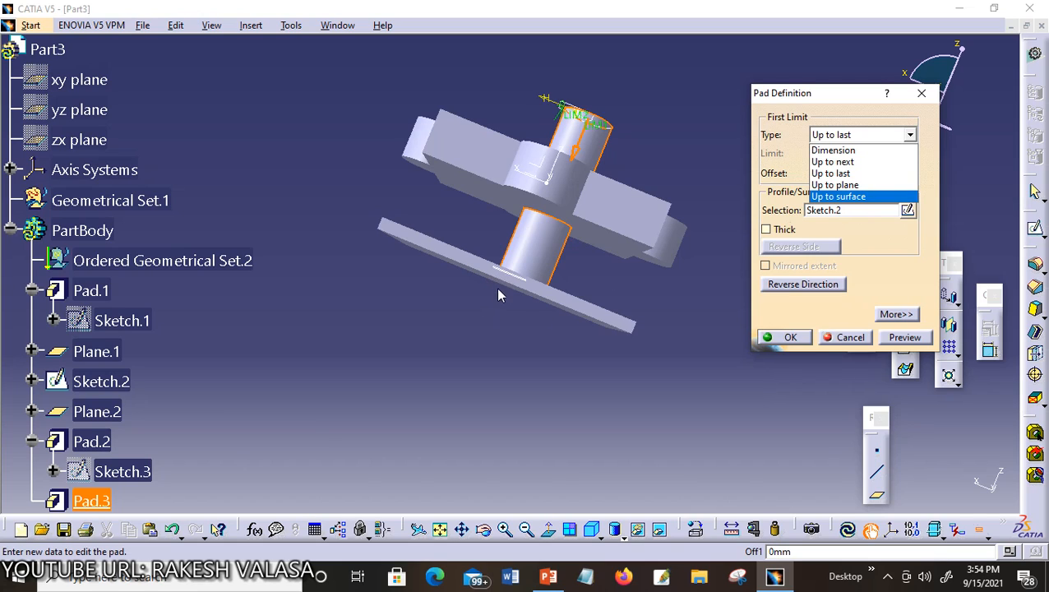
left_click(848, 342)
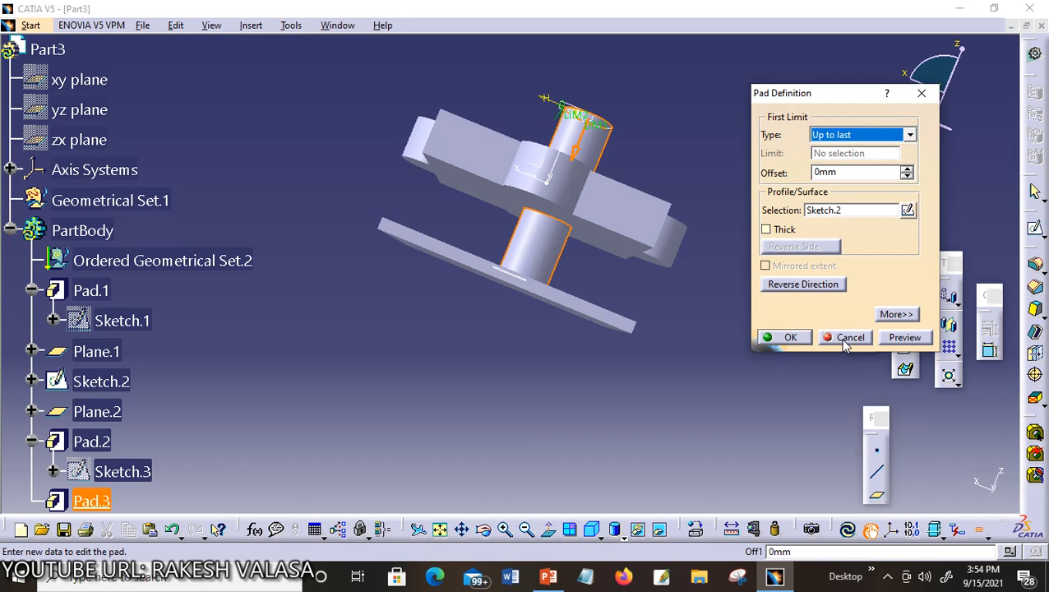
left_click(847, 342)
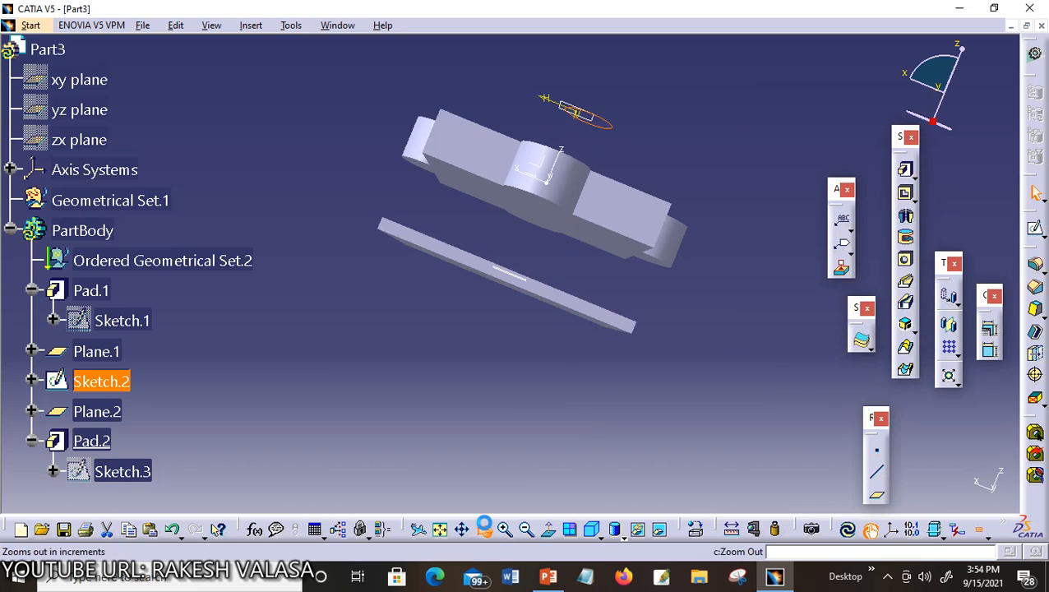
Create a plane offset 30 mm below the lower plate's bottom face.
middle_click_drag(570, 365, 581, 316)
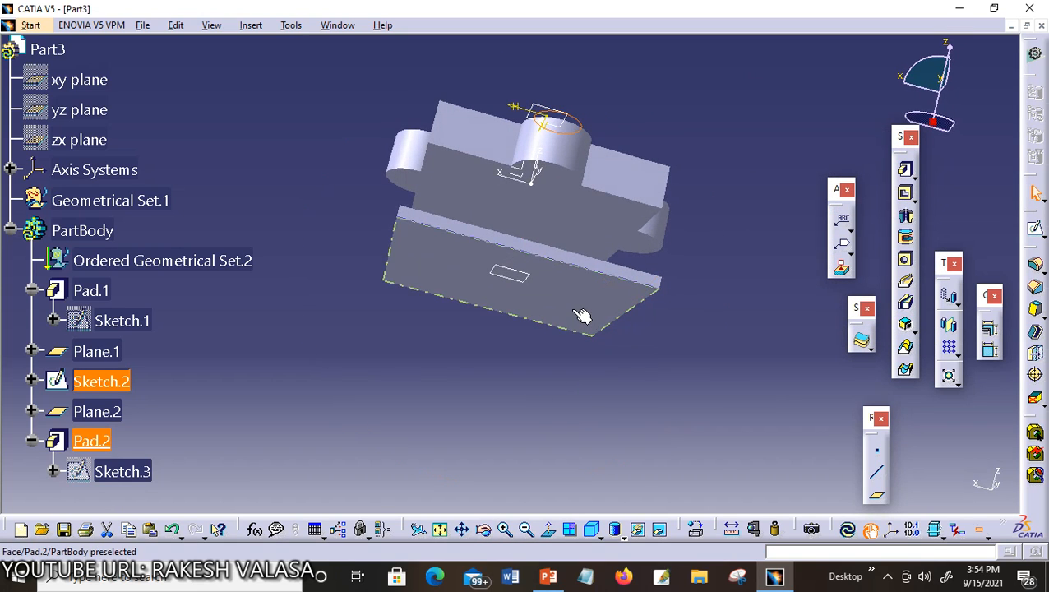
left_click(572, 306)
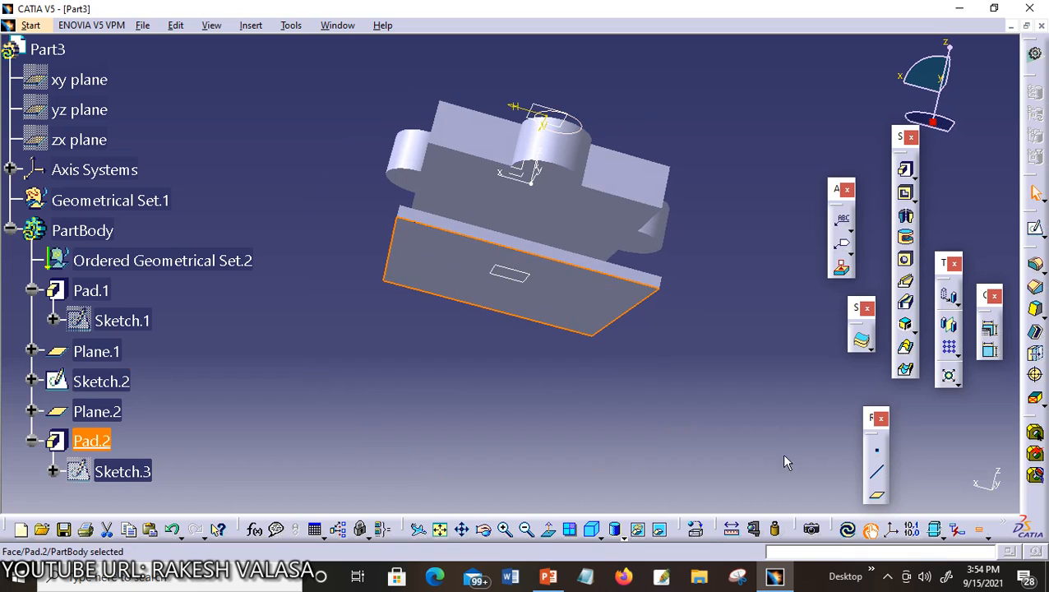
left_click(877, 495)
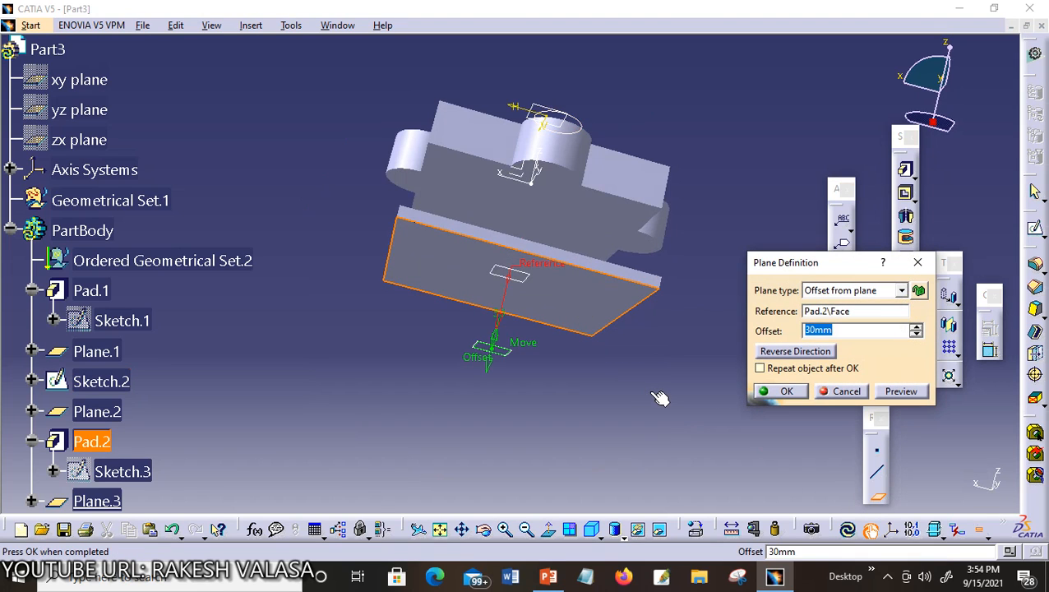
left_click(785, 392)
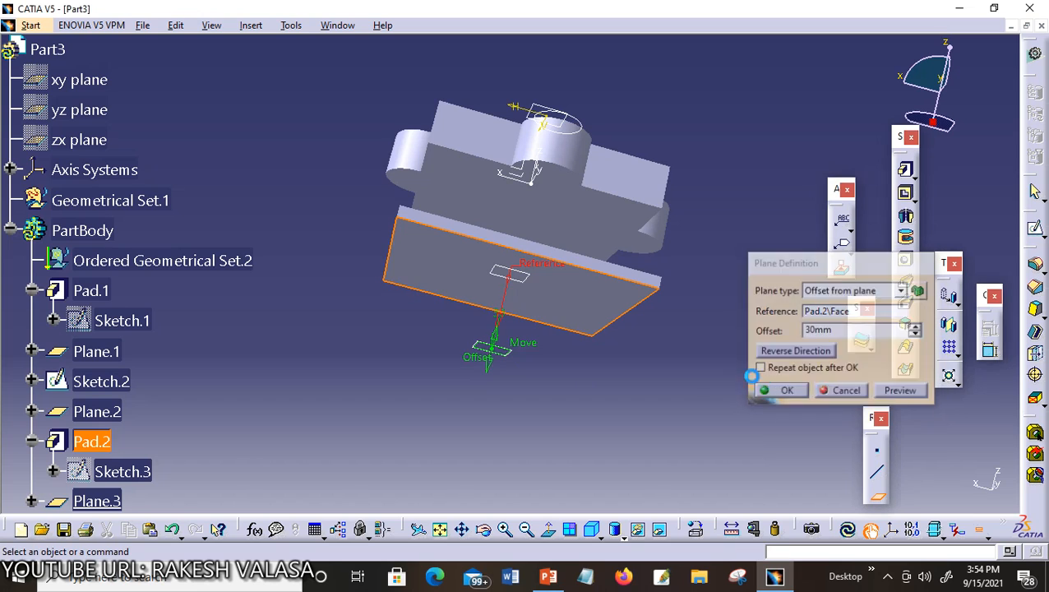
Start a pad of the circle sketch and preview both Up to next and Up to last as its first limit.
left_click(485, 529)
left_click_drag(703, 349, 654, 395)
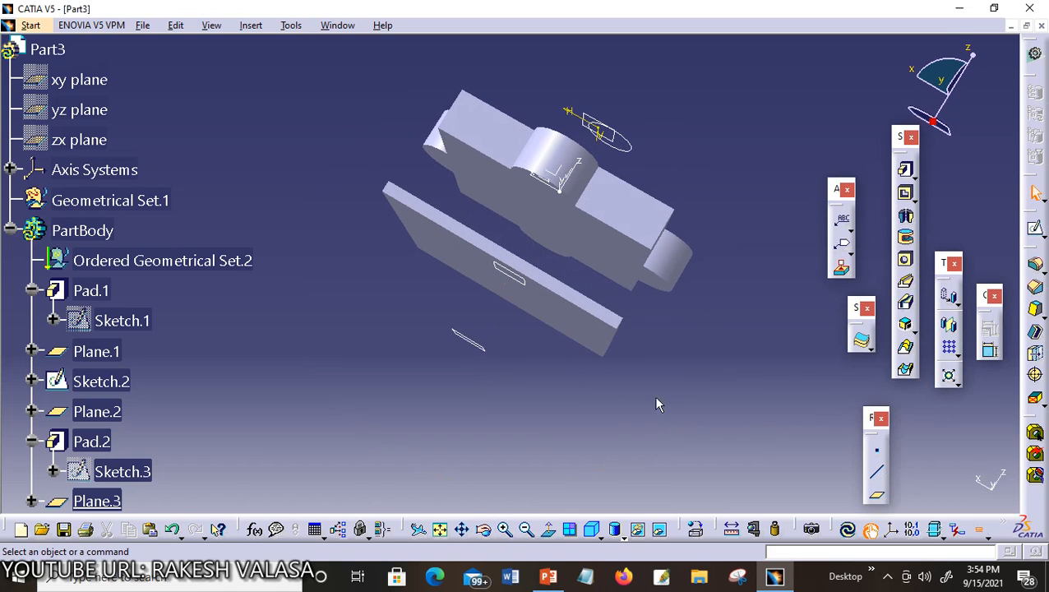
left_click(642, 158)
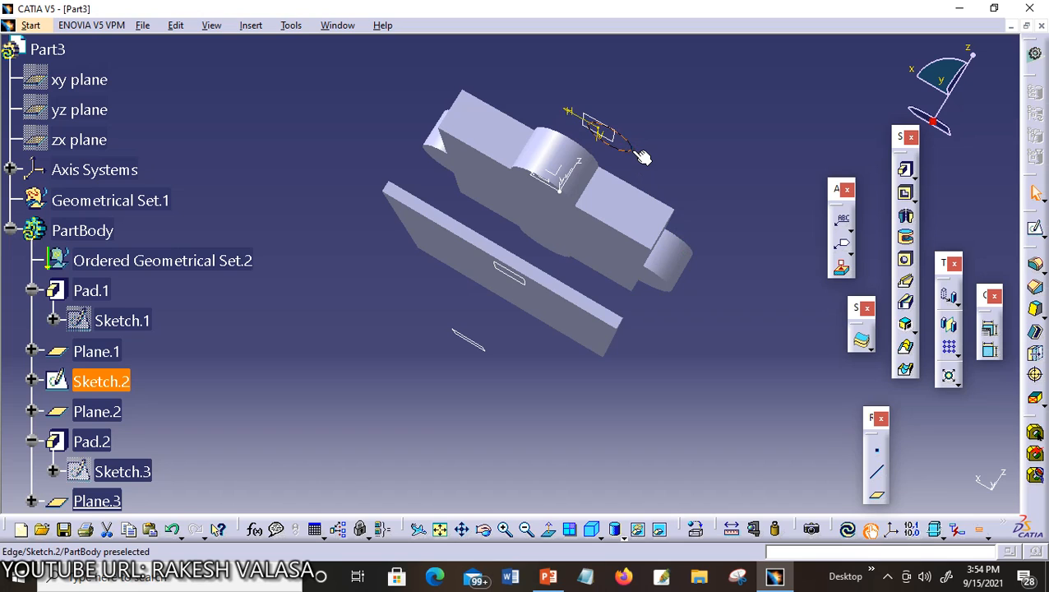
left_click(906, 169)
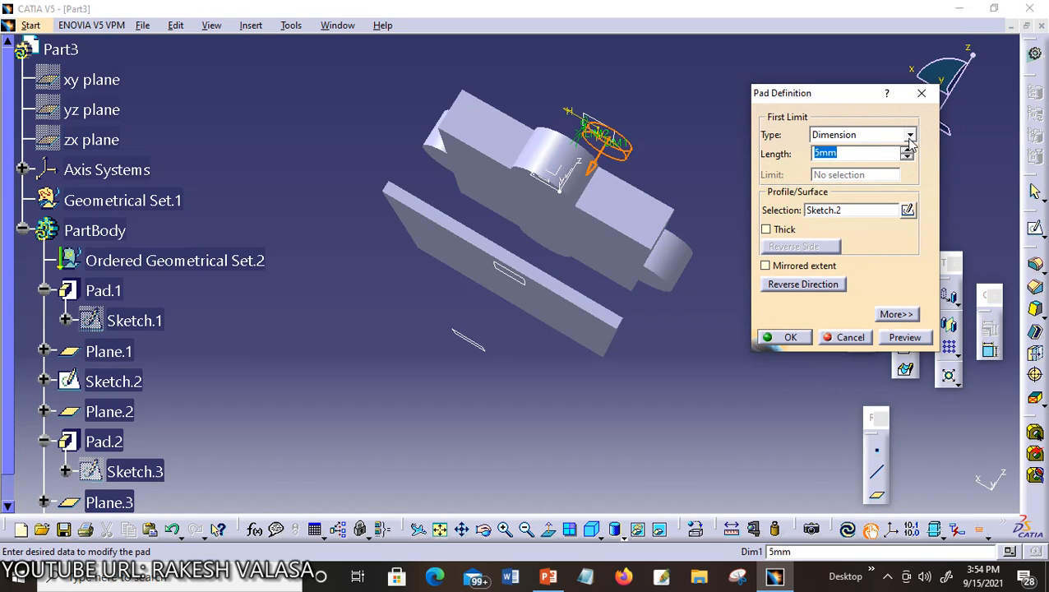
left_click(909, 135)
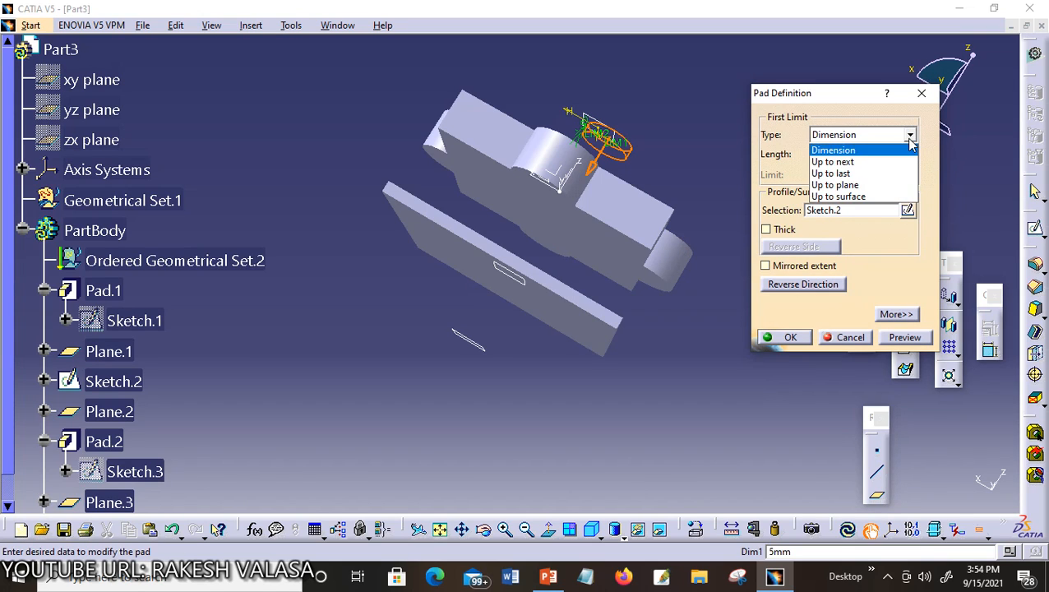
left_click(850, 187)
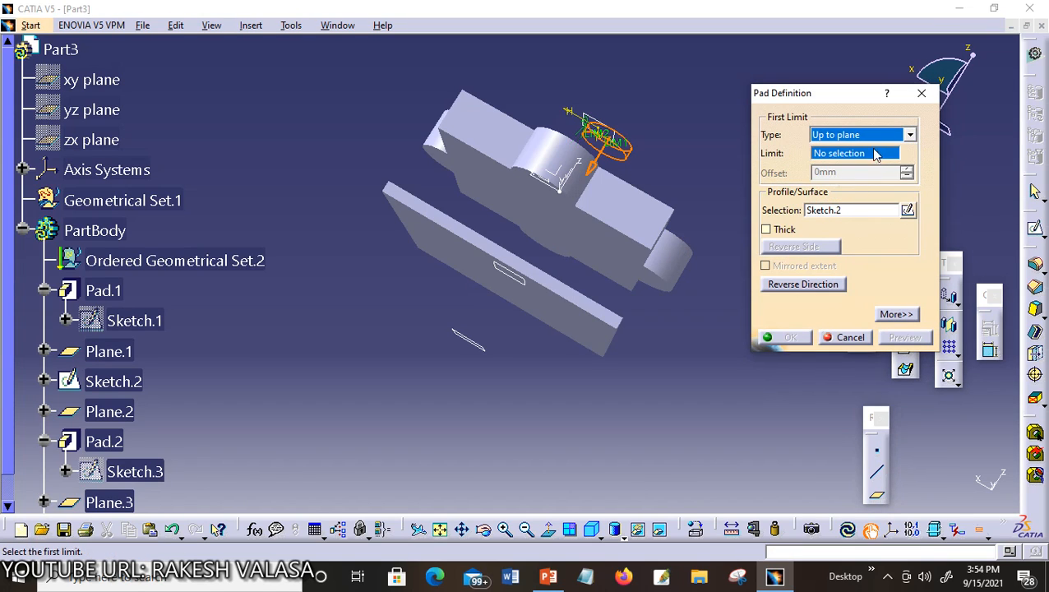
left_click(909, 135)
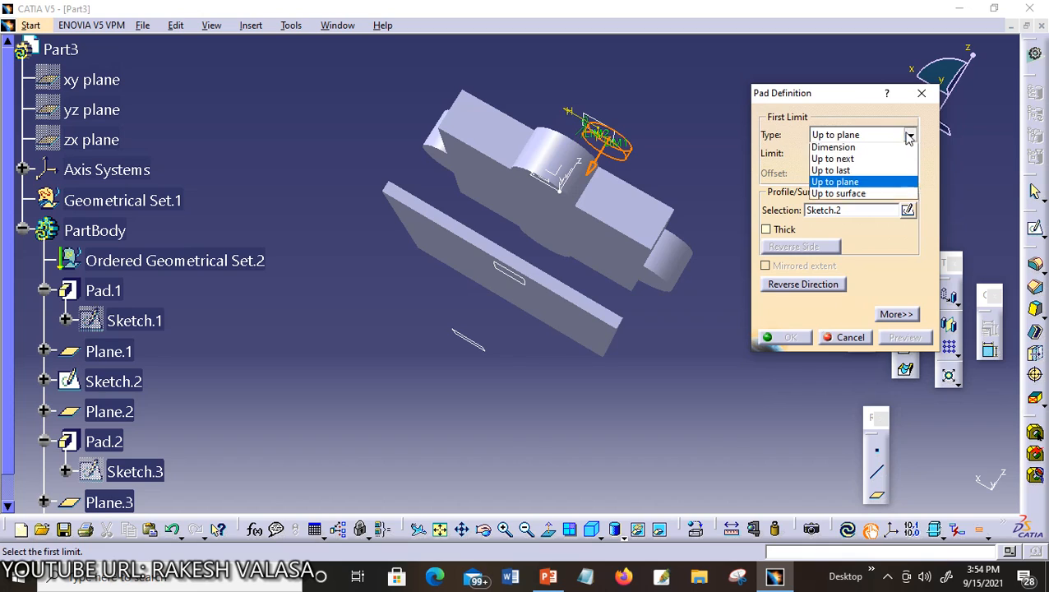
left_click(834, 158)
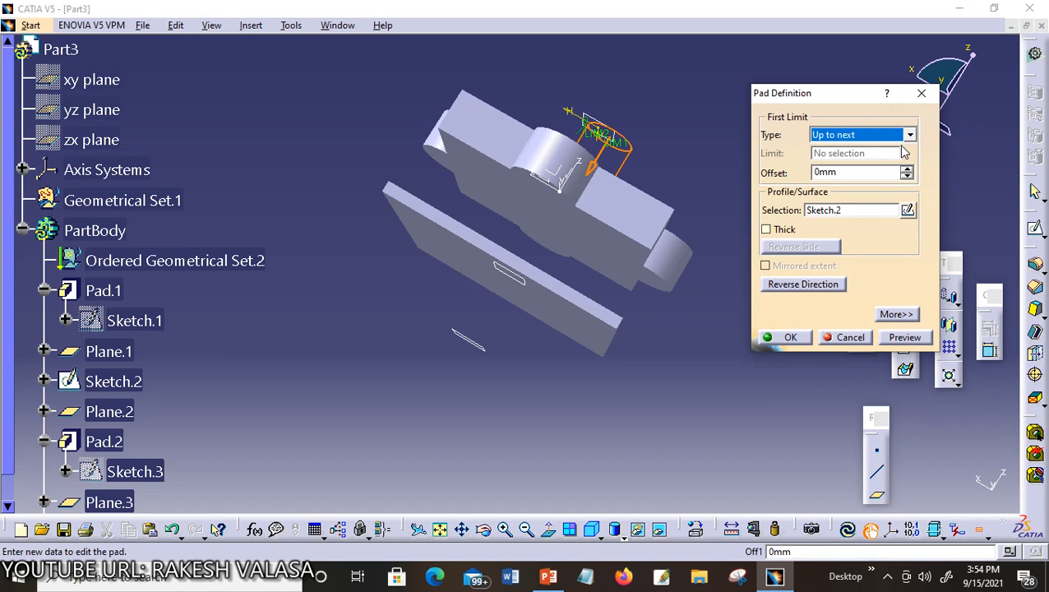
left_click(904, 337)
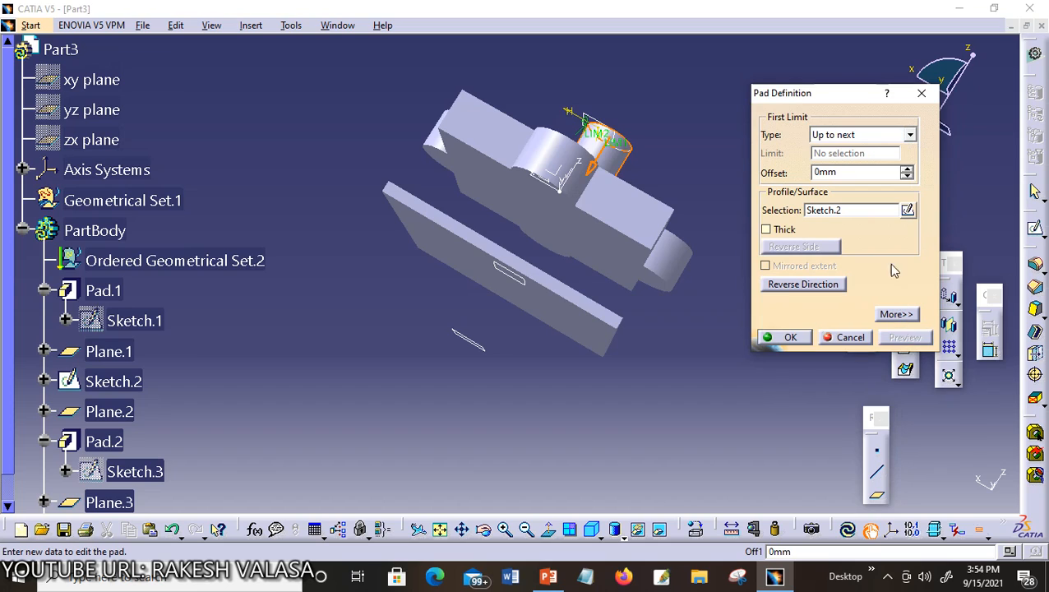
left_click(909, 135)
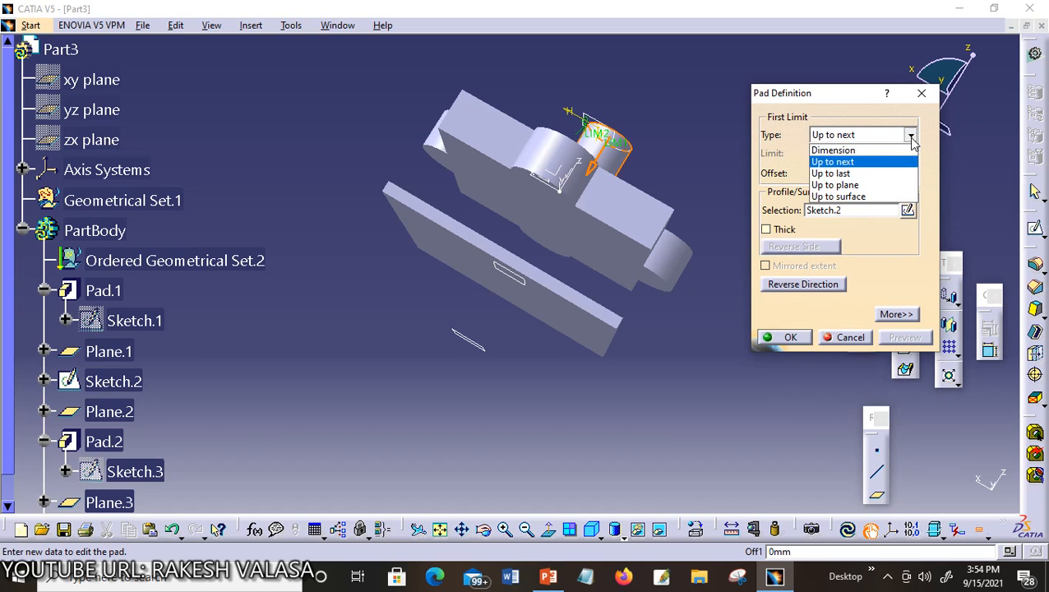
left_click(873, 171)
left_click(904, 337)
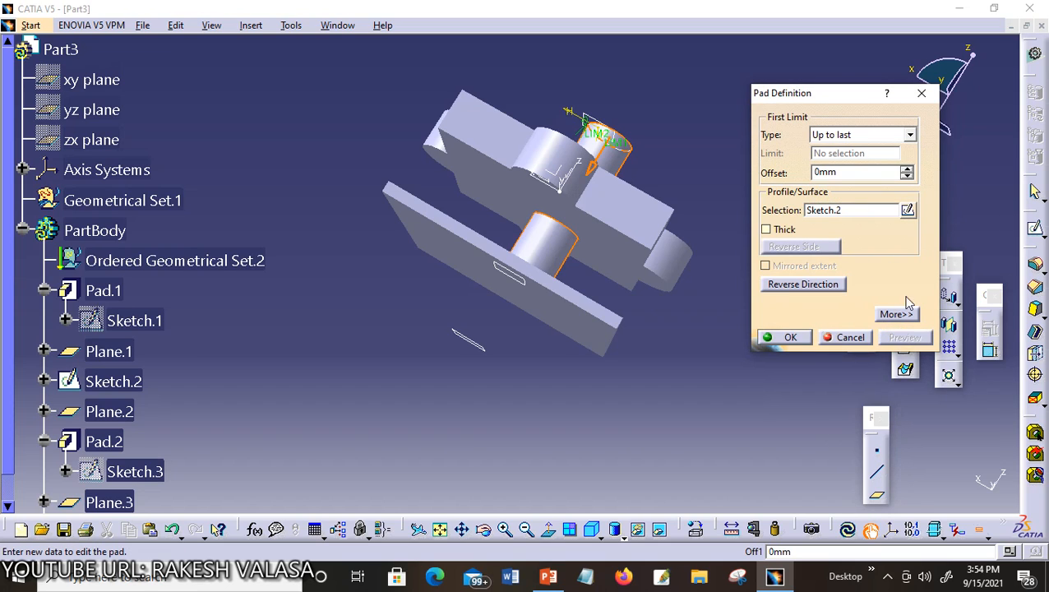
Preview the circle pad with Up to plane as its first limit, using the offset plane below the lower plate.
left_click(910, 135)
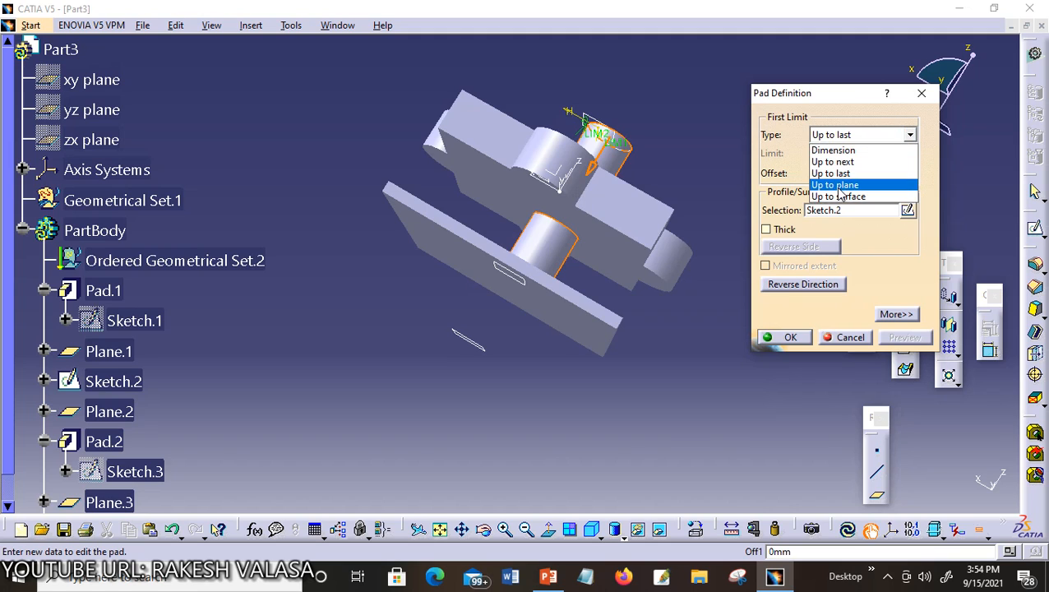
left_click(837, 184)
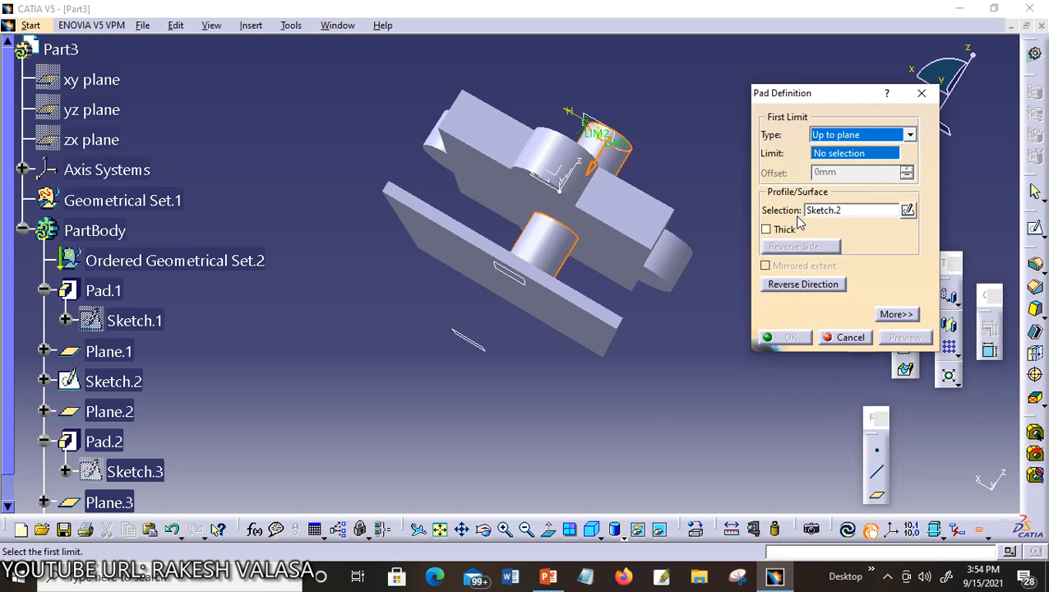
left_click(481, 351)
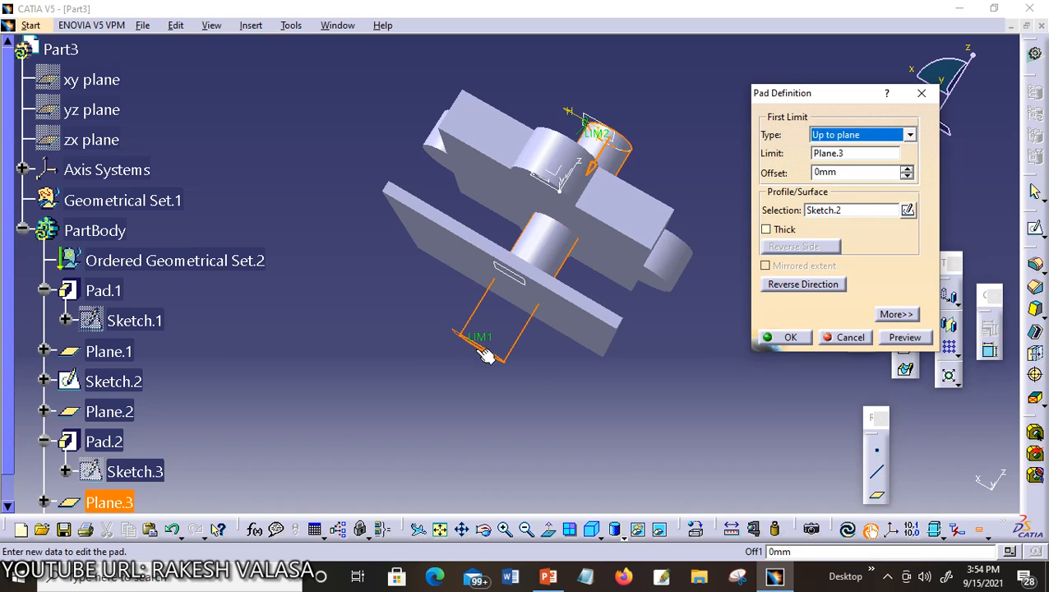
left_click(894, 342)
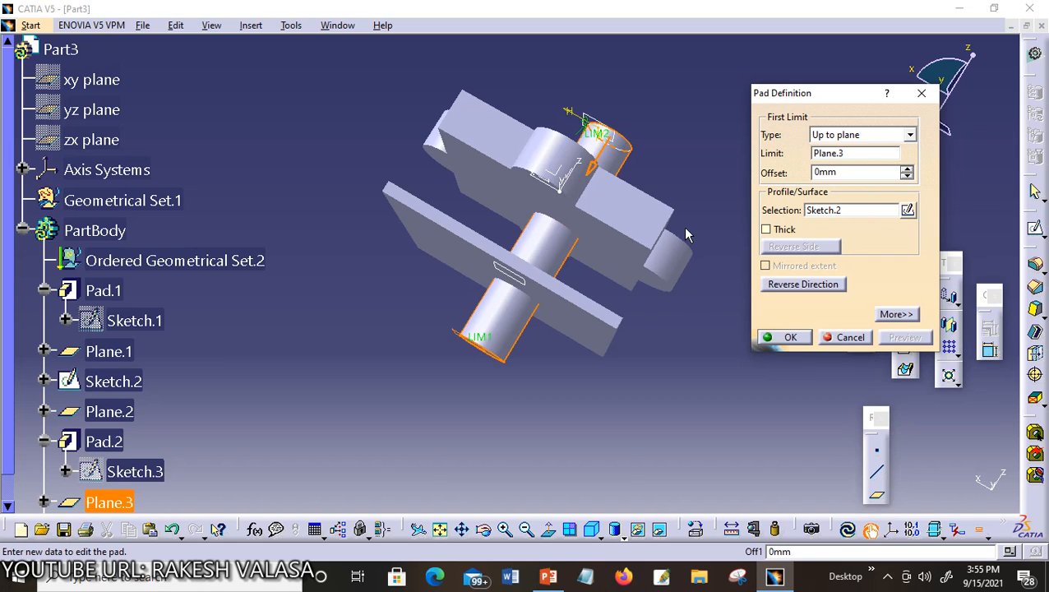
Set the circle pad's offset from its limiting plane to 15 mm, preview it, and cancel the pad.
double_click(839, 172)
type("15")
double_click(814, 174)
left_click(511, 339)
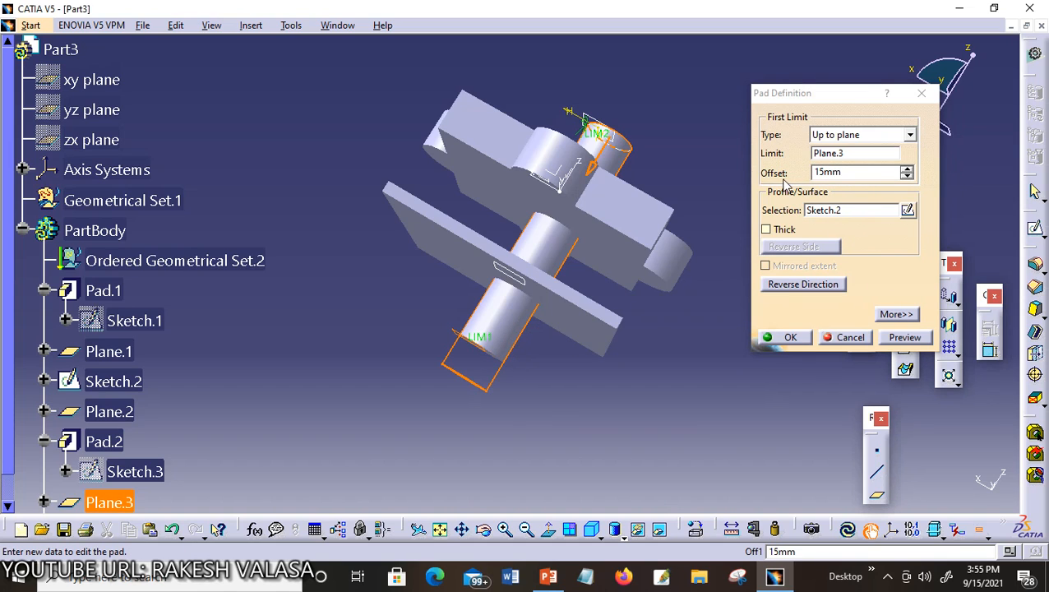
left_click(902, 337)
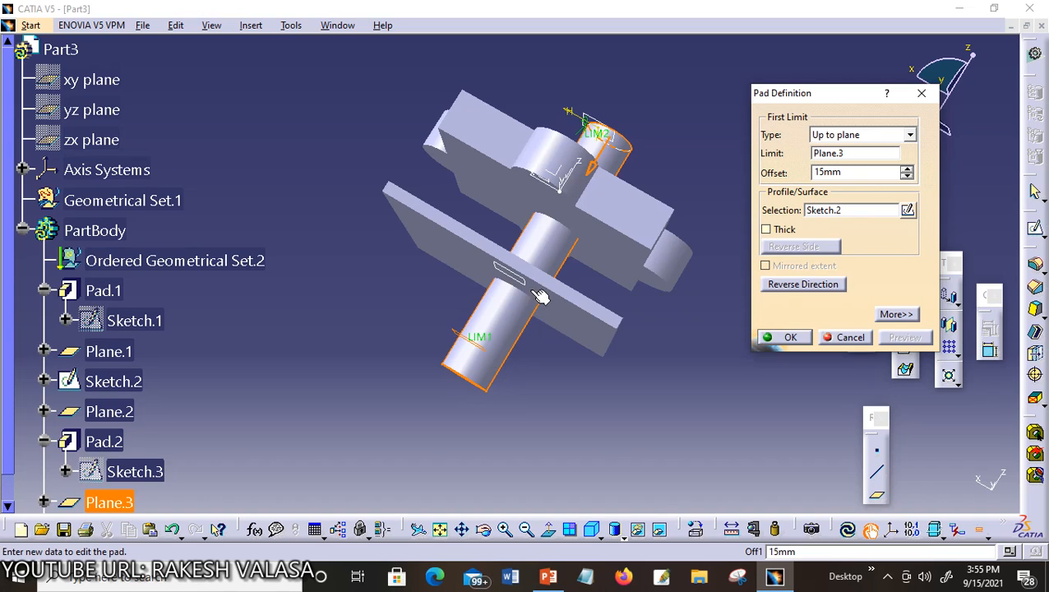
left_click(910, 133)
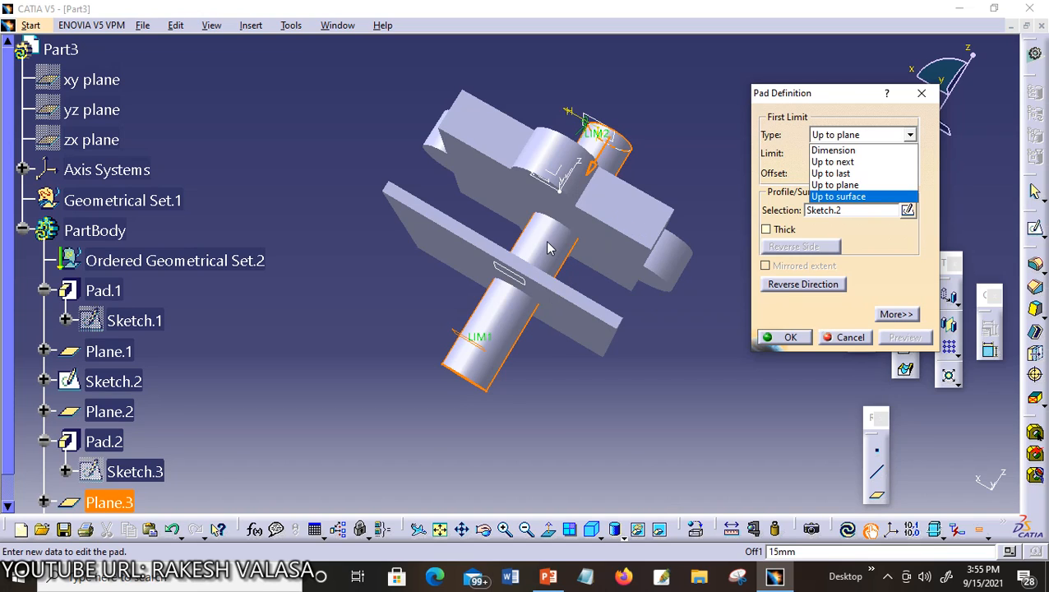
left_click(611, 211)
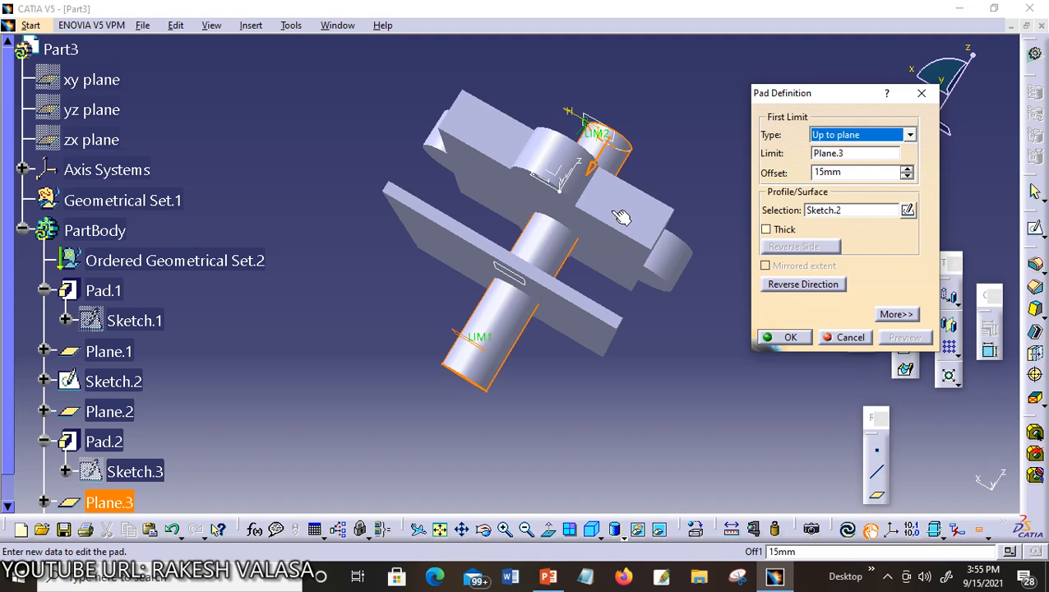
left_click(847, 338)
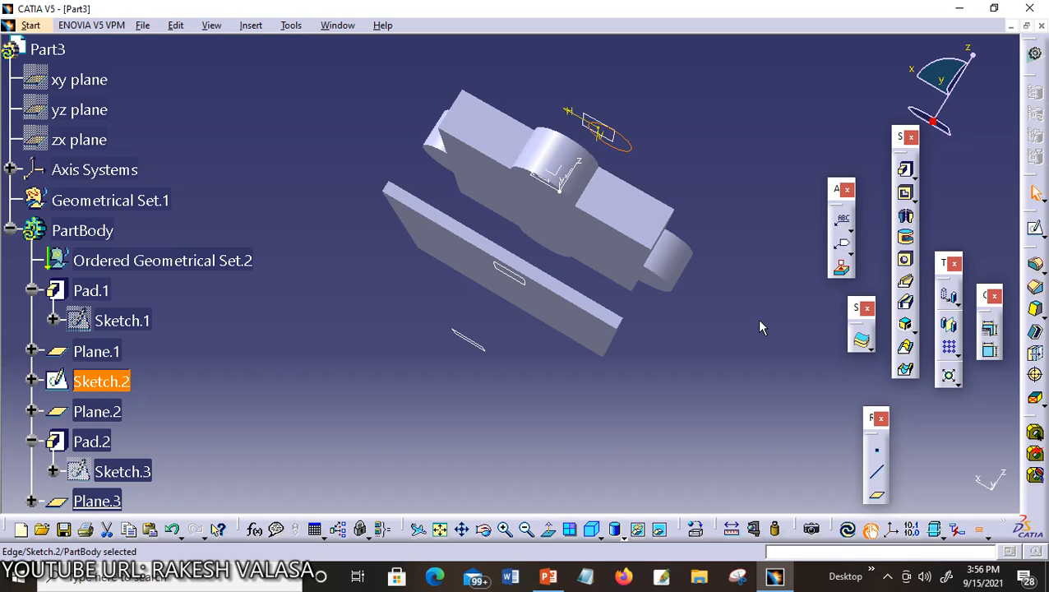
Pad the circle sketch with first limit Up to plane, ending at the offset plane below the lower plate.
left_click(901, 168)
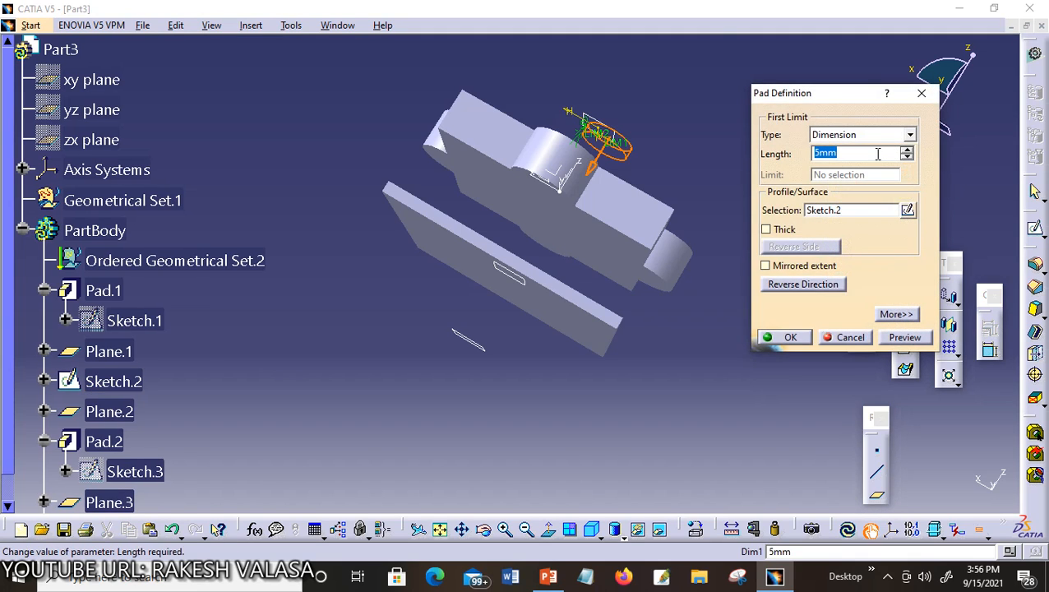
left_click(907, 134)
left_click(862, 162)
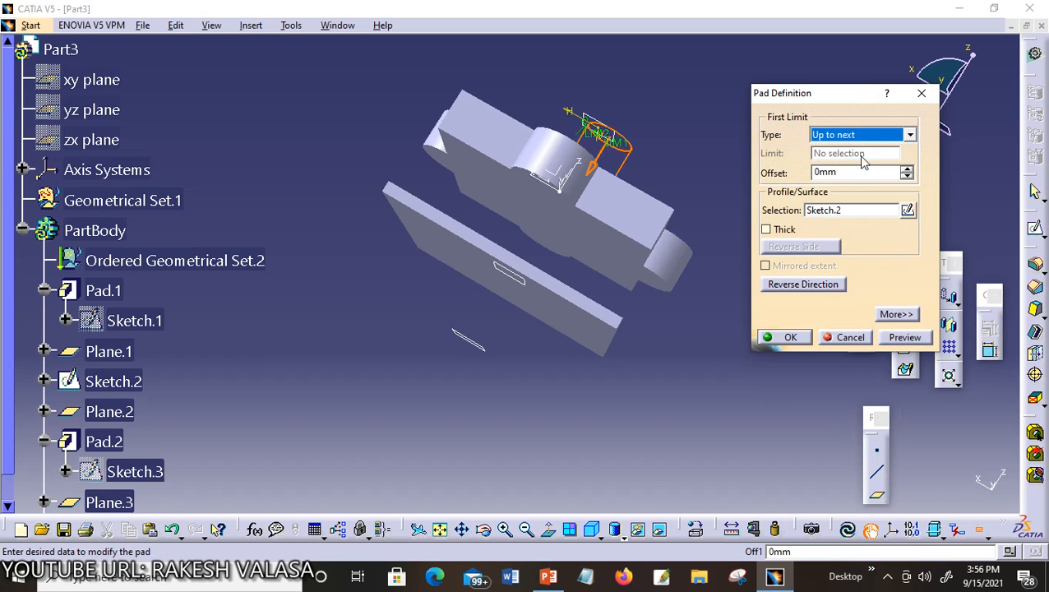
left_click(908, 140)
left_click(894, 170)
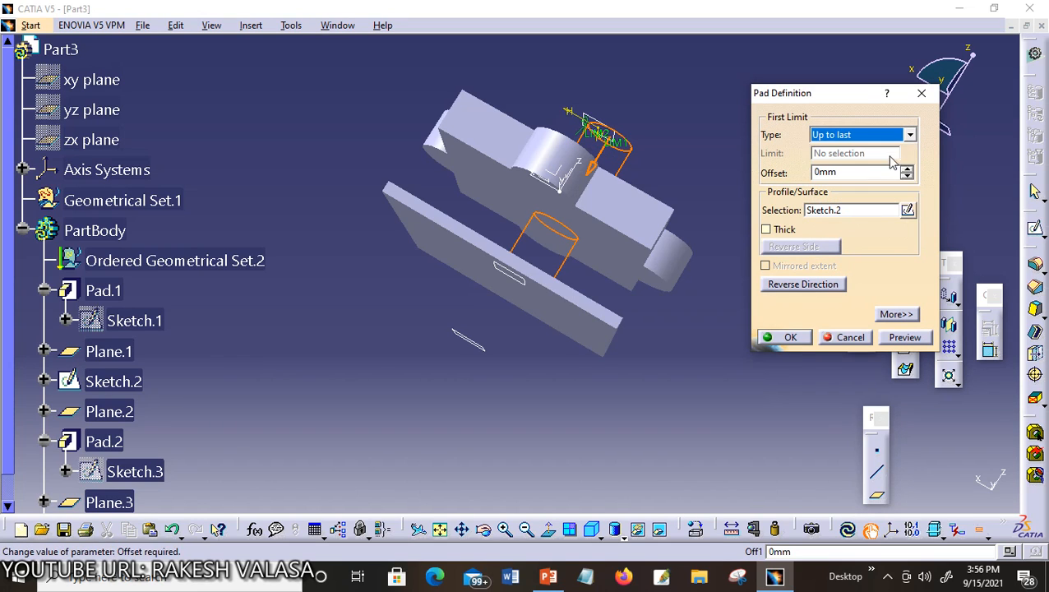
left_click(910, 139)
left_click(861, 186)
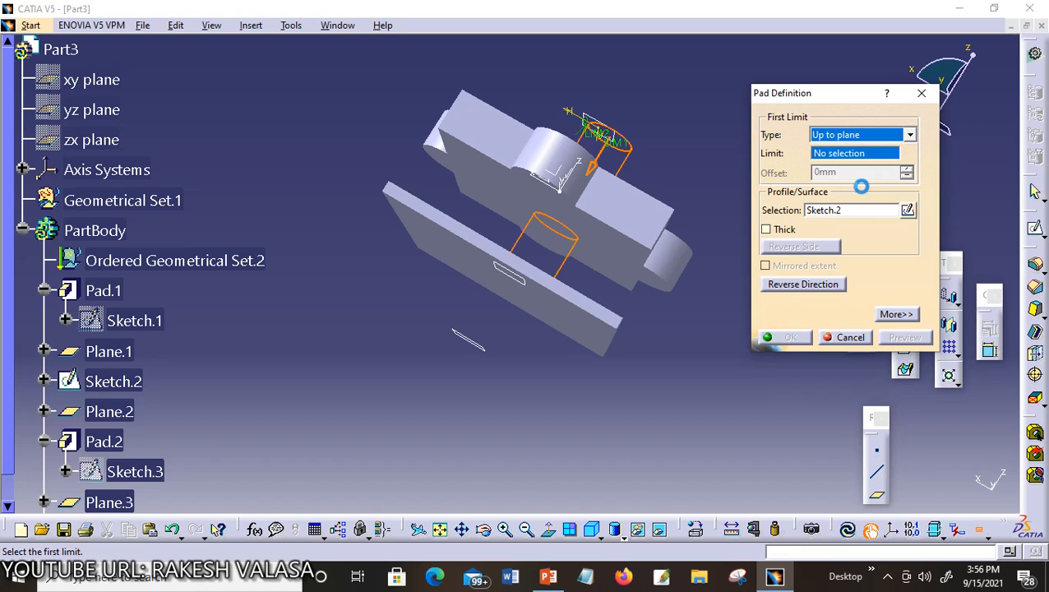
left_click(481, 350)
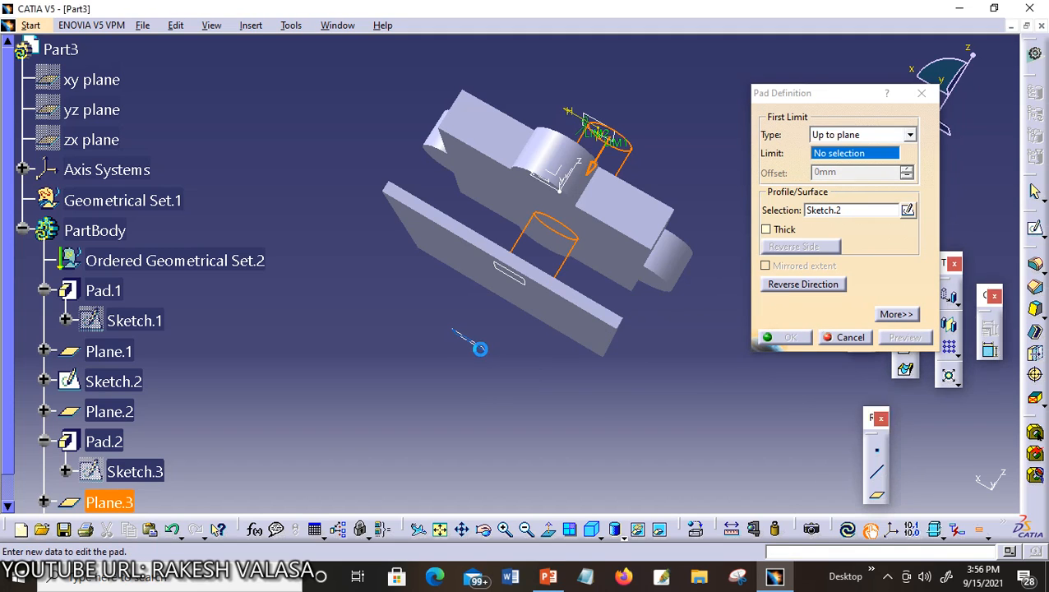
left_click(789, 338)
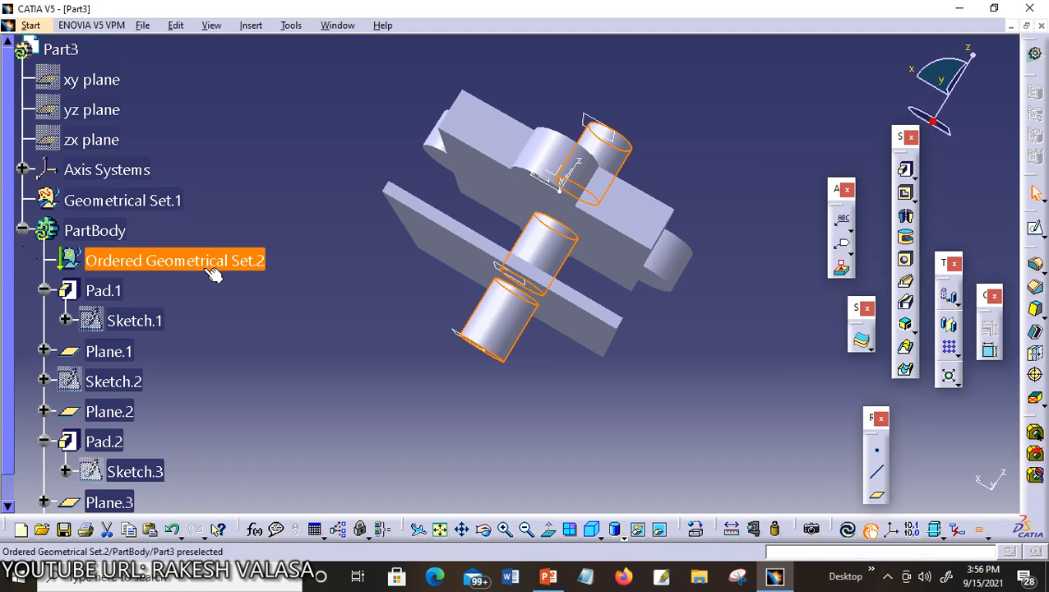
Create a plane offset 30 mm from the base pad's flat side face, with its symbol moved toward the middle cylinder, and select it.
left_click(623, 217)
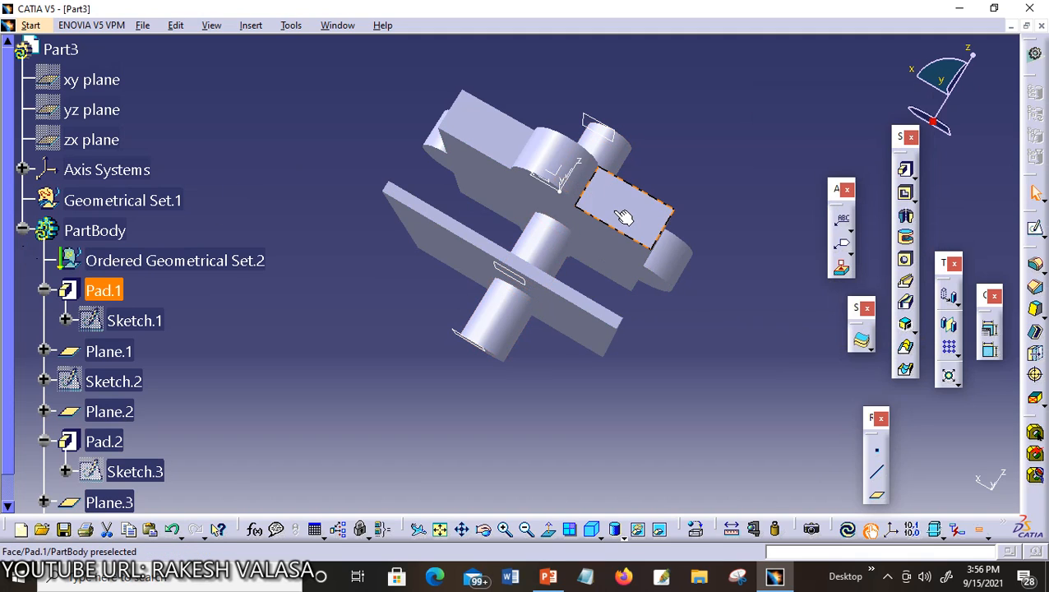
left_click(878, 500)
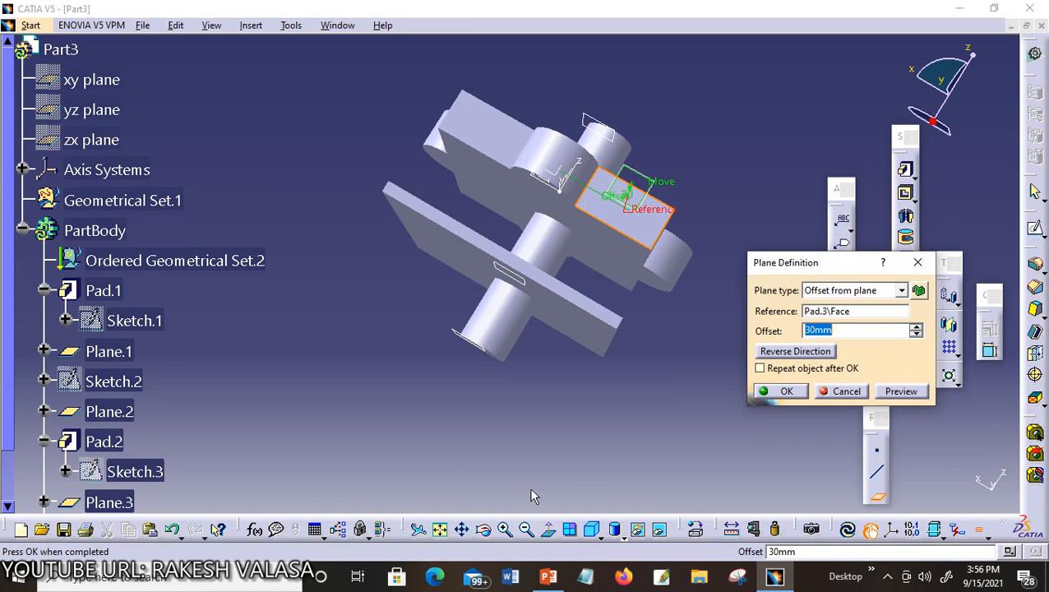
left_click(485, 533)
left_click_drag(386, 330, 361, 454)
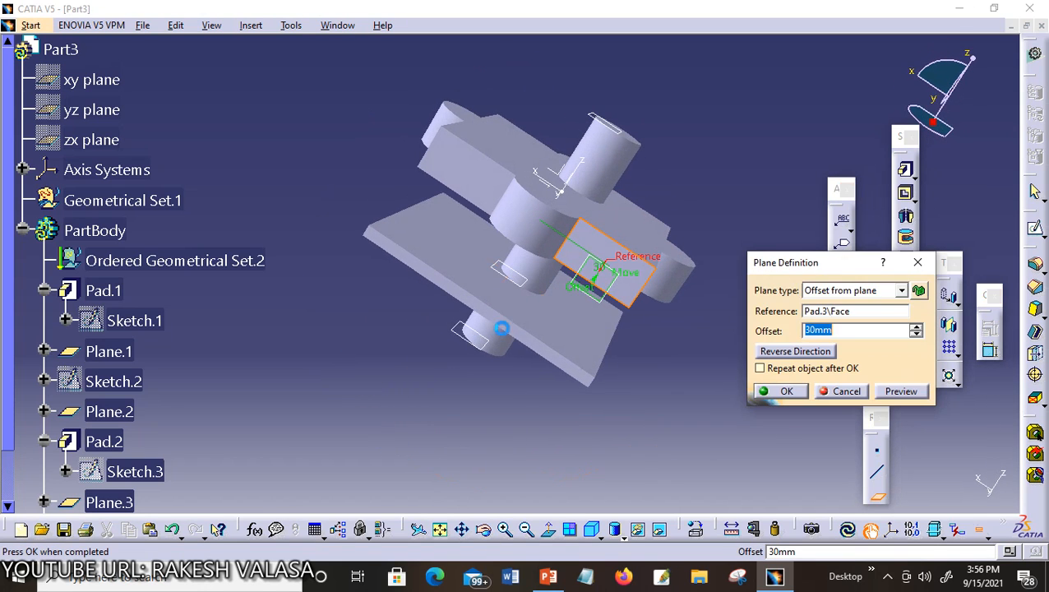
left_click_drag(601, 308, 530, 290)
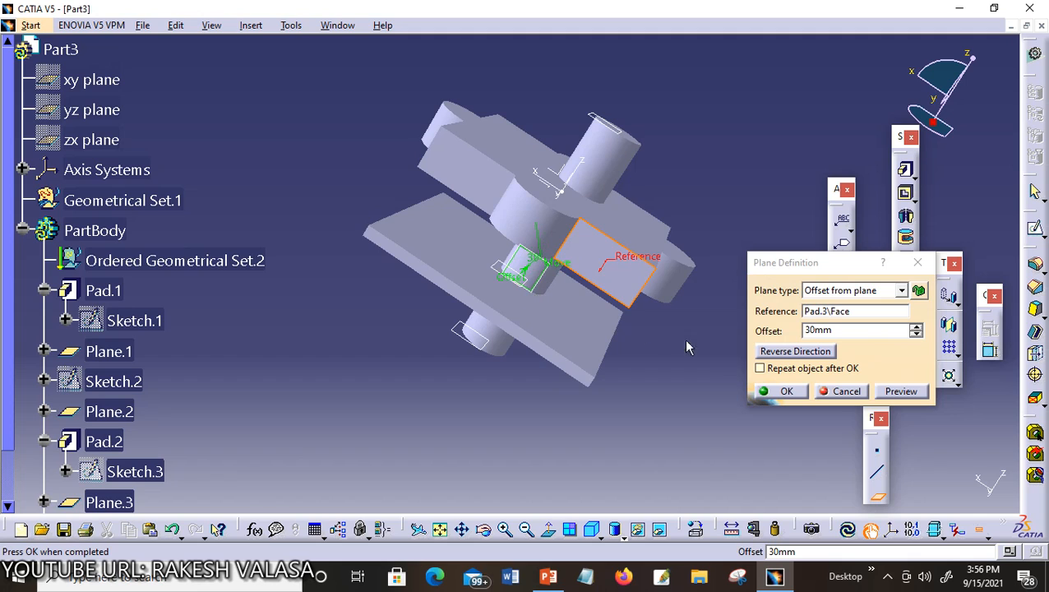
left_click(791, 393)
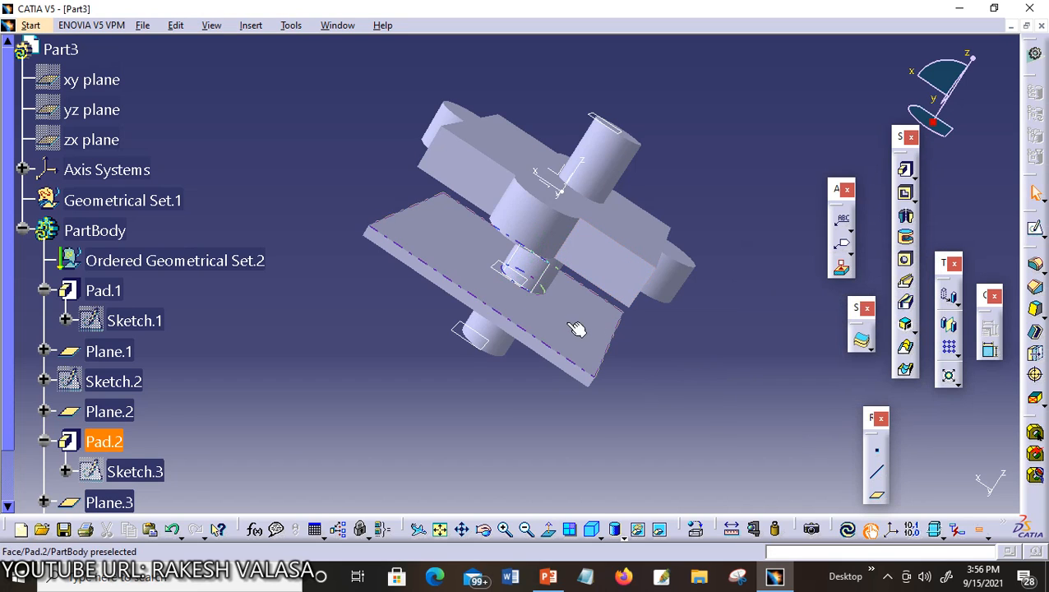
left_click(539, 277)
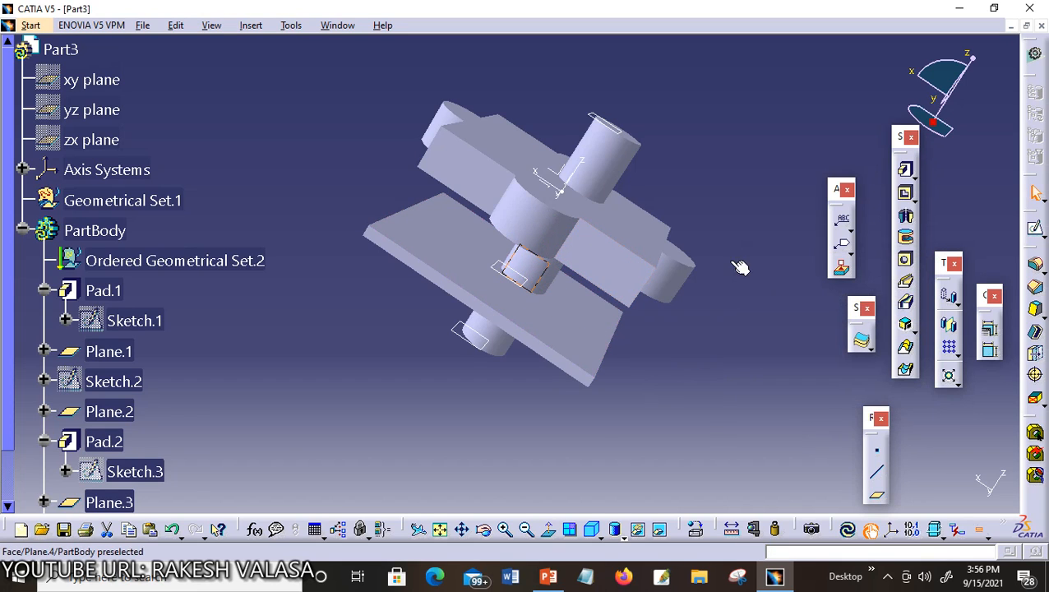
Sketch a centered rectangle about 44 mm high on the selected offset plane, in front of the middle cylinder, and exit the sketch.
left_click(1036, 232)
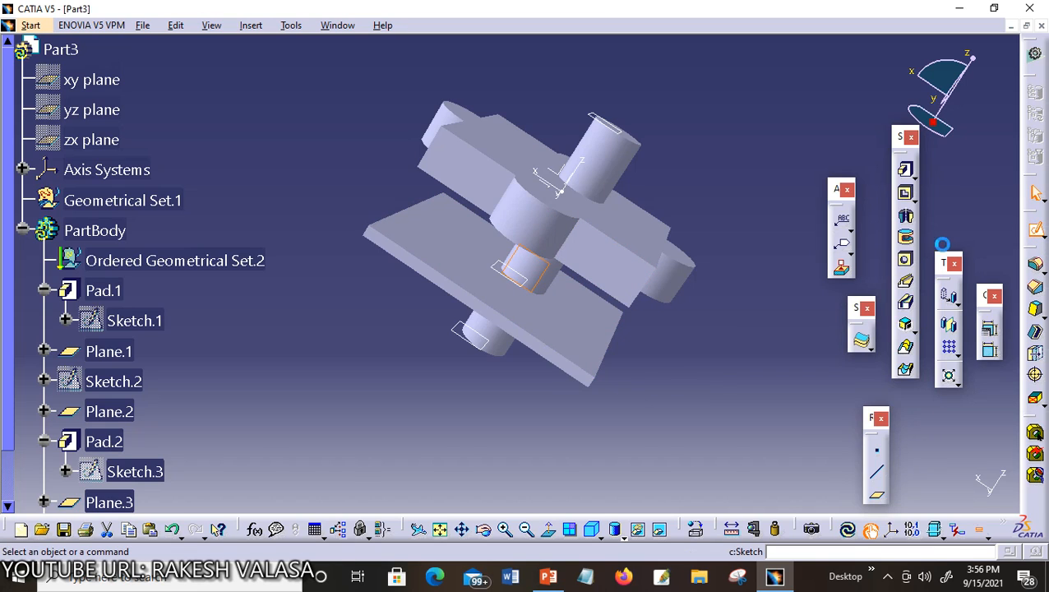
left_click(1035, 359)
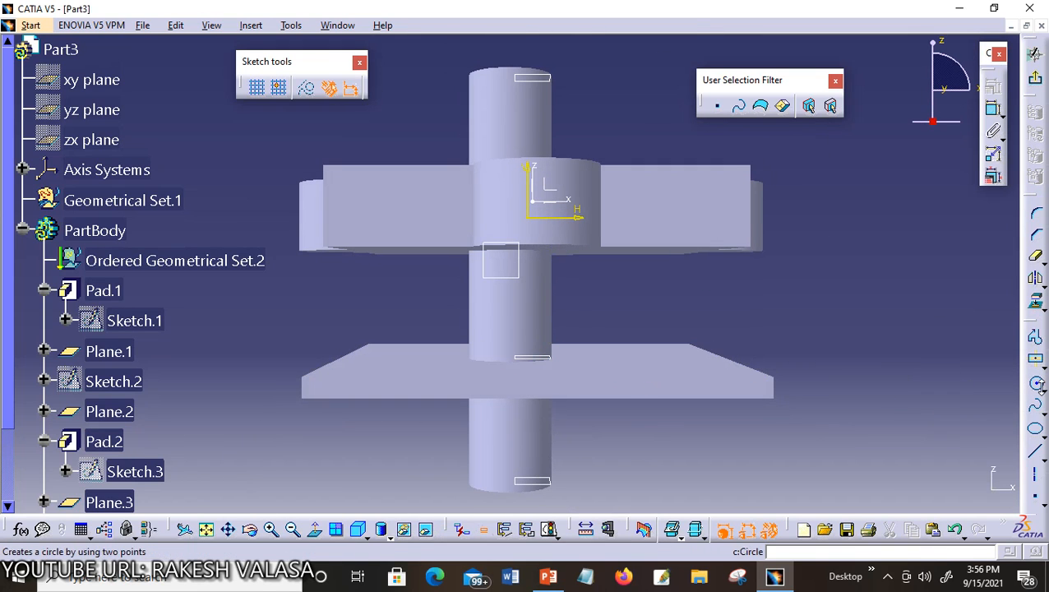
left_click(1036, 384)
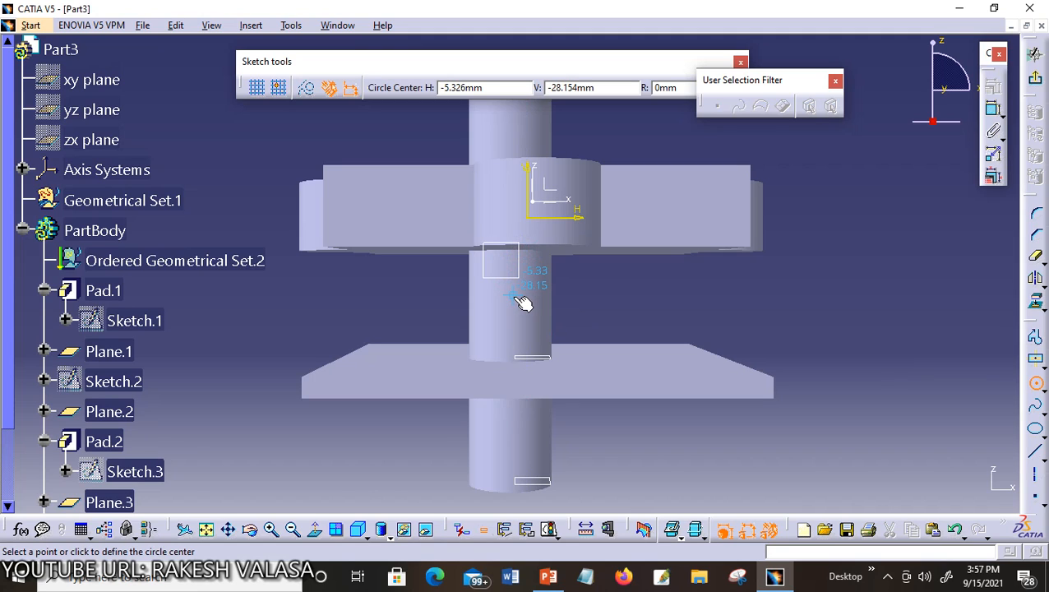
left_click(1037, 365)
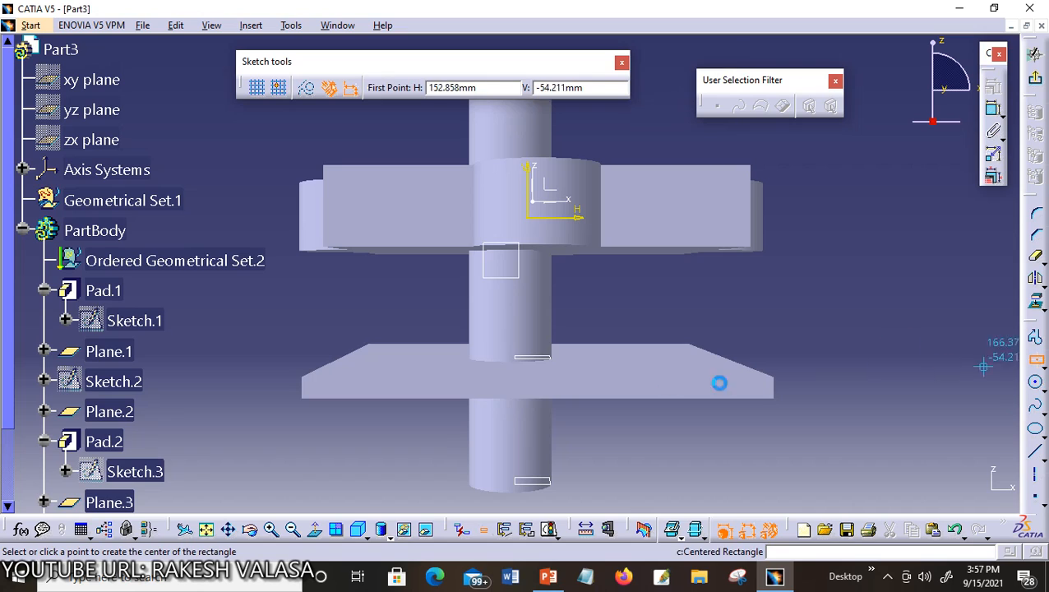
left_click(518, 299)
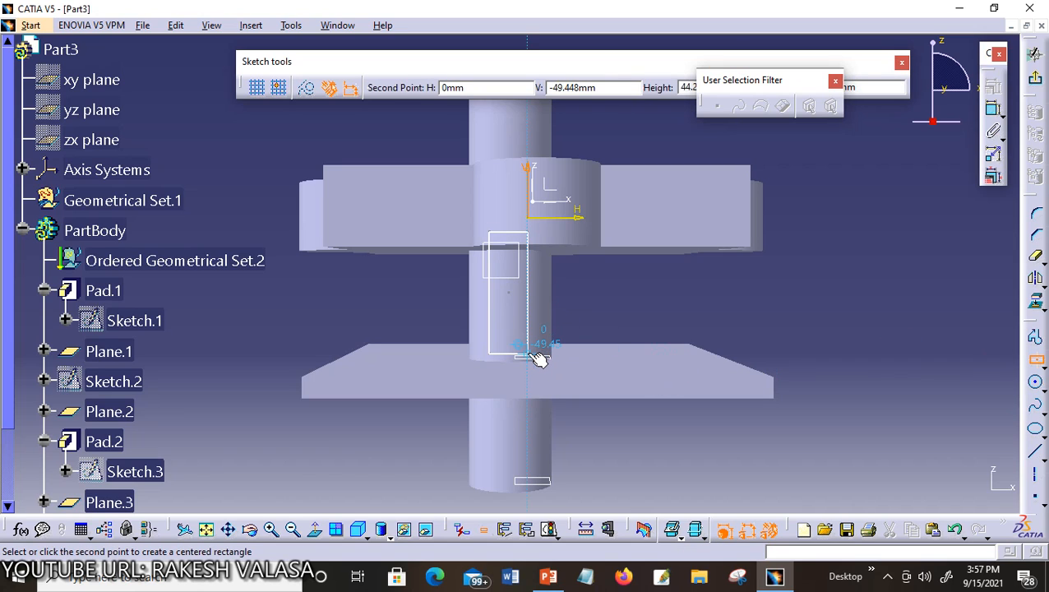
left_click(533, 355)
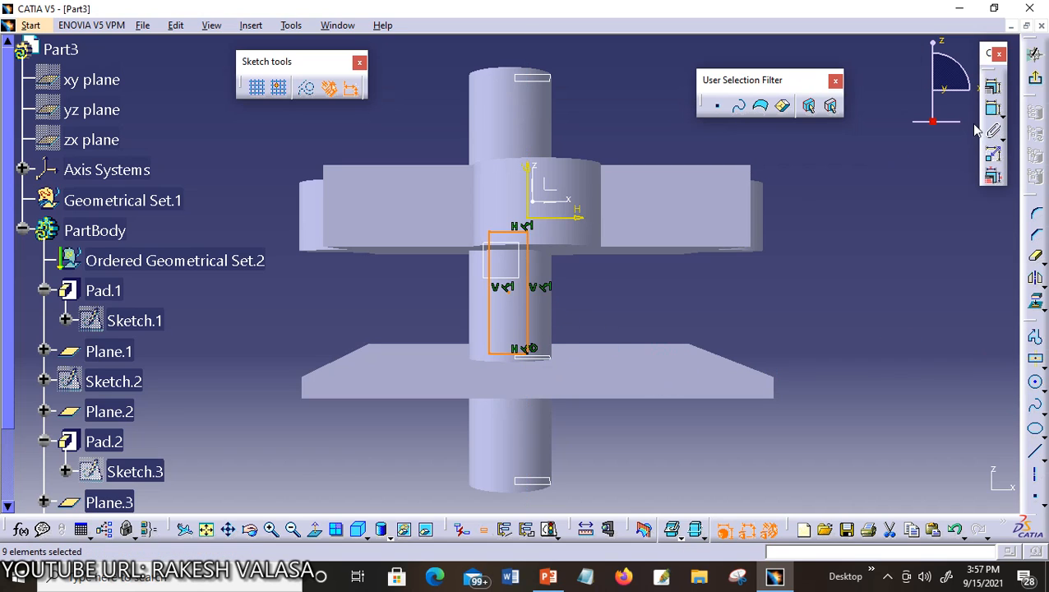
left_click(1035, 54)
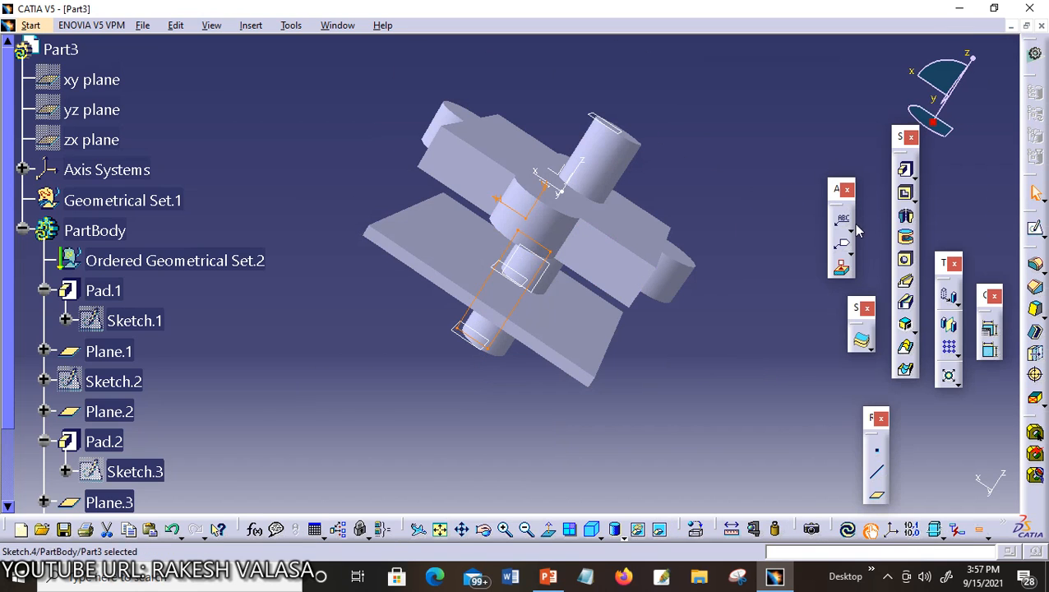
Try to pad the rectangle sketch with first limit Up to surface, using the middle cylinder's face, then cancel the pad.
left_click(905, 169)
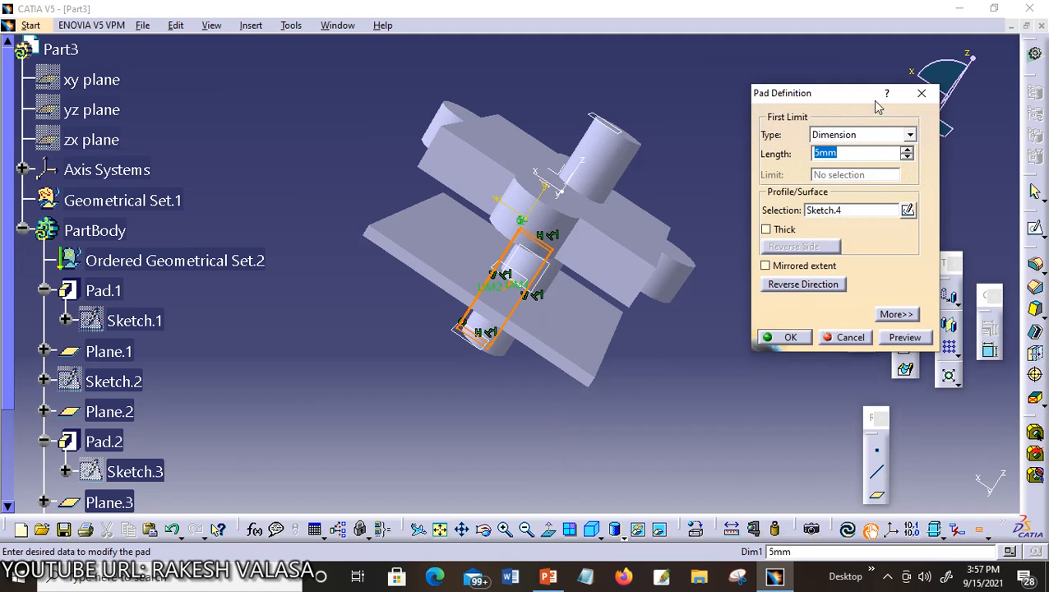
left_click(909, 135)
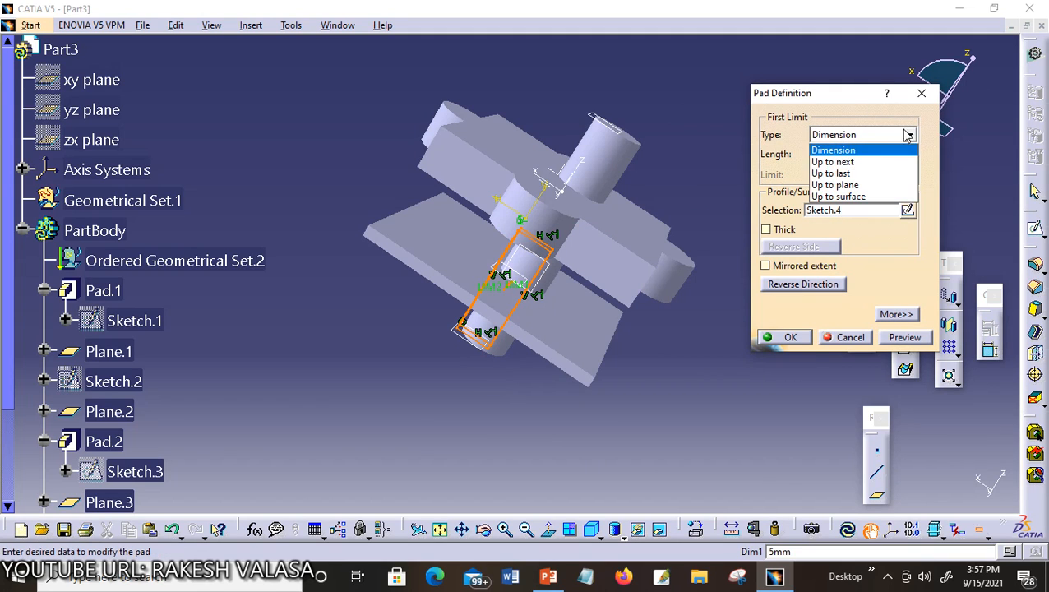
left_click(852, 199)
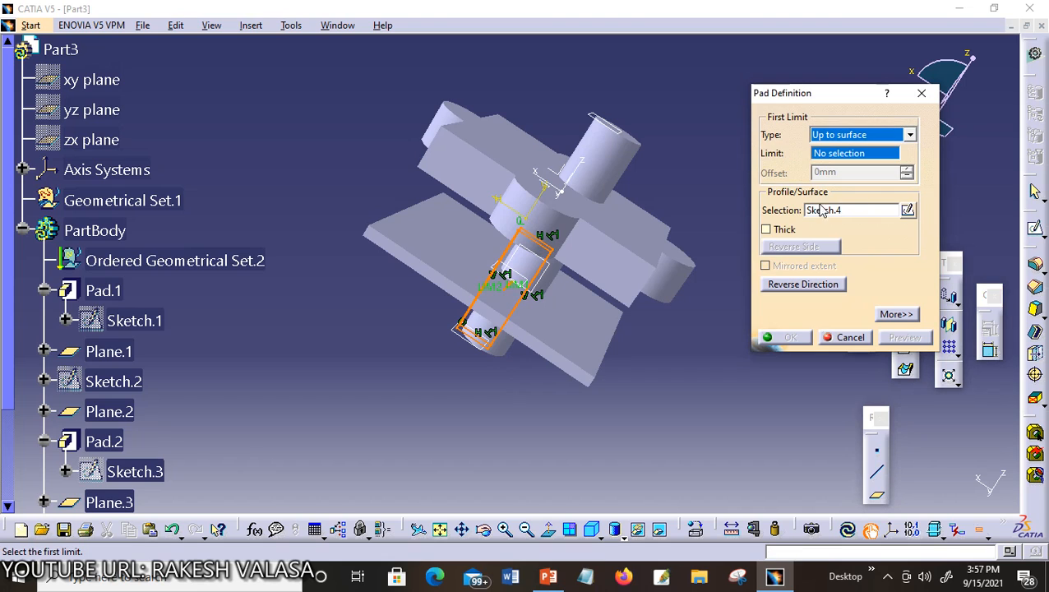
left_click(576, 259)
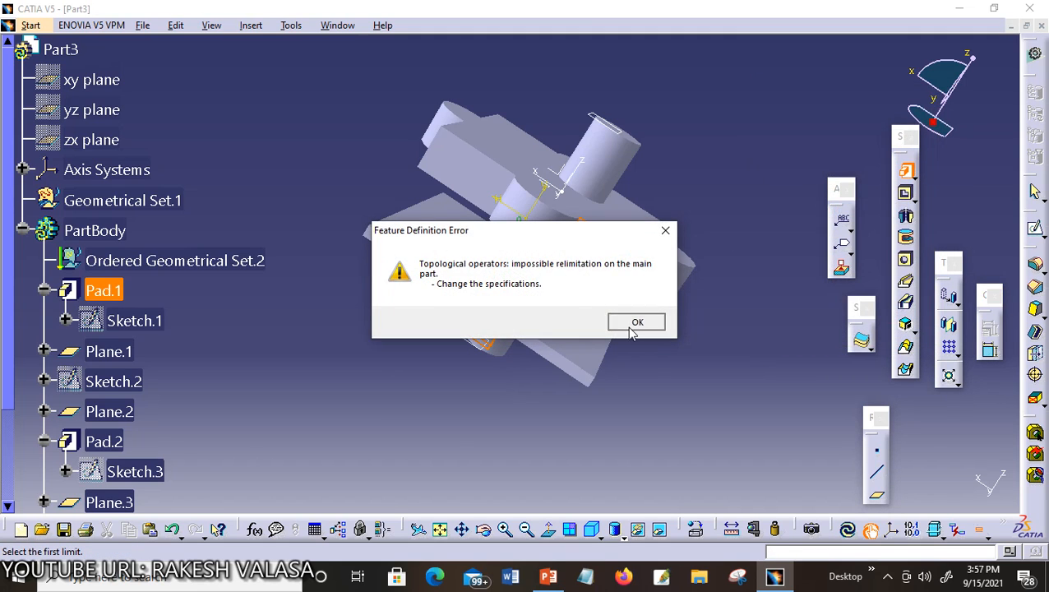
left_click(630, 323)
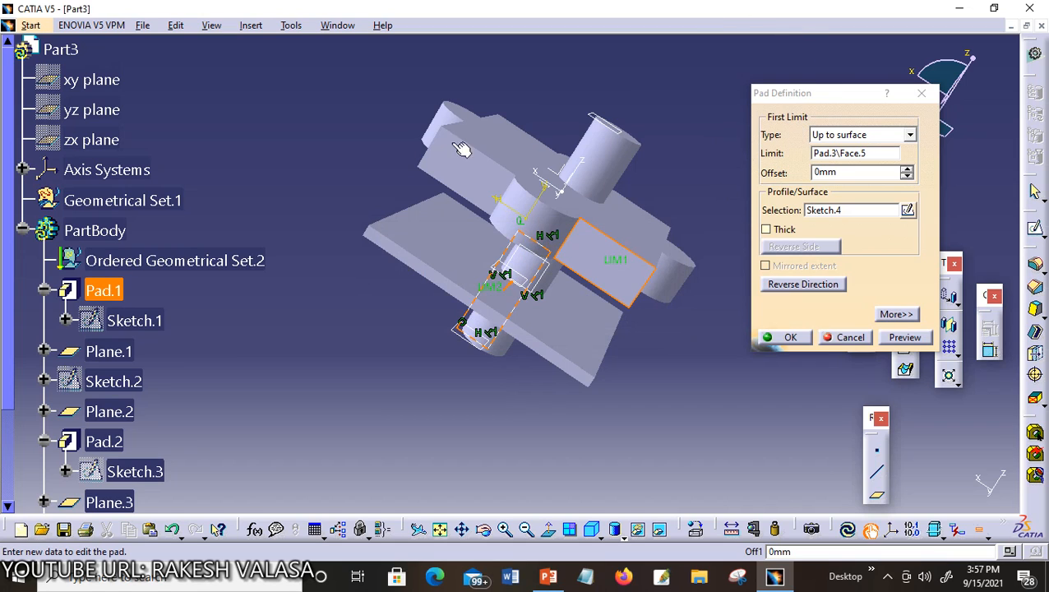
left_click(905, 337)
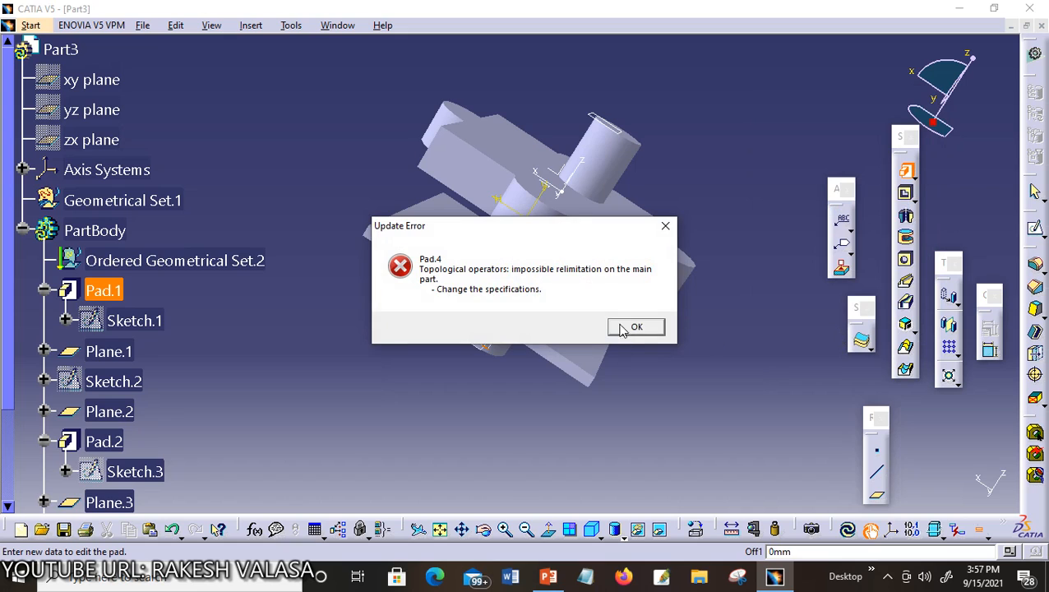
left_click(623, 328)
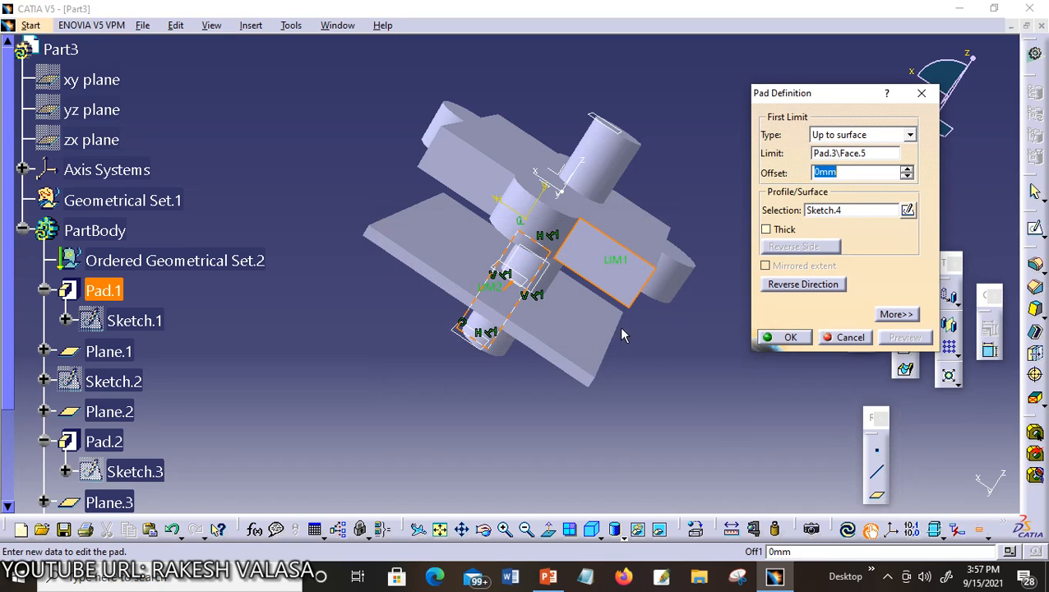
left_click(847, 338)
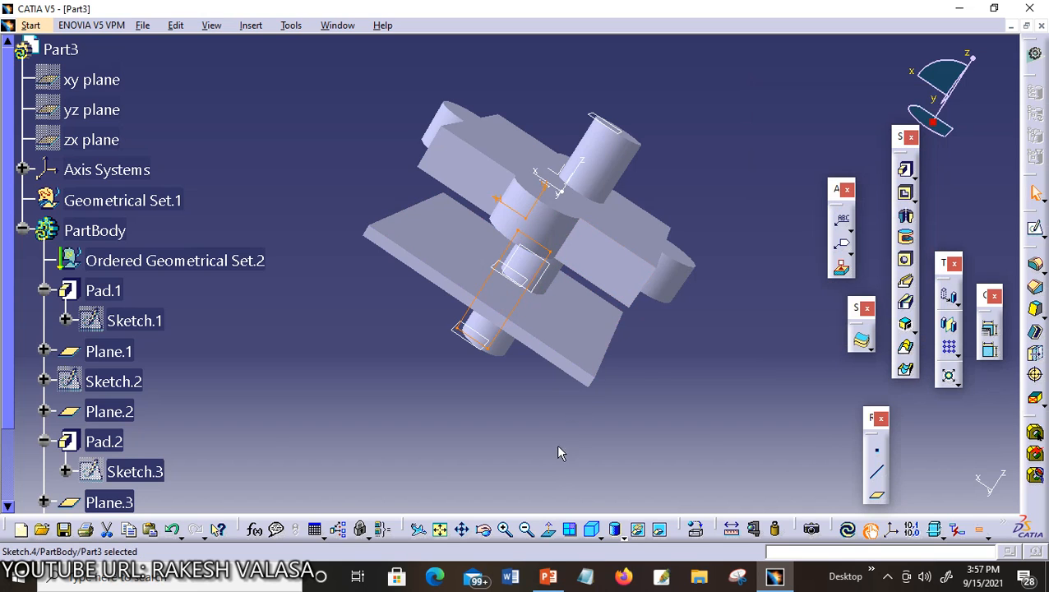
Reopen the rectangle sketch and delete all four of its lines.
left_click(483, 530)
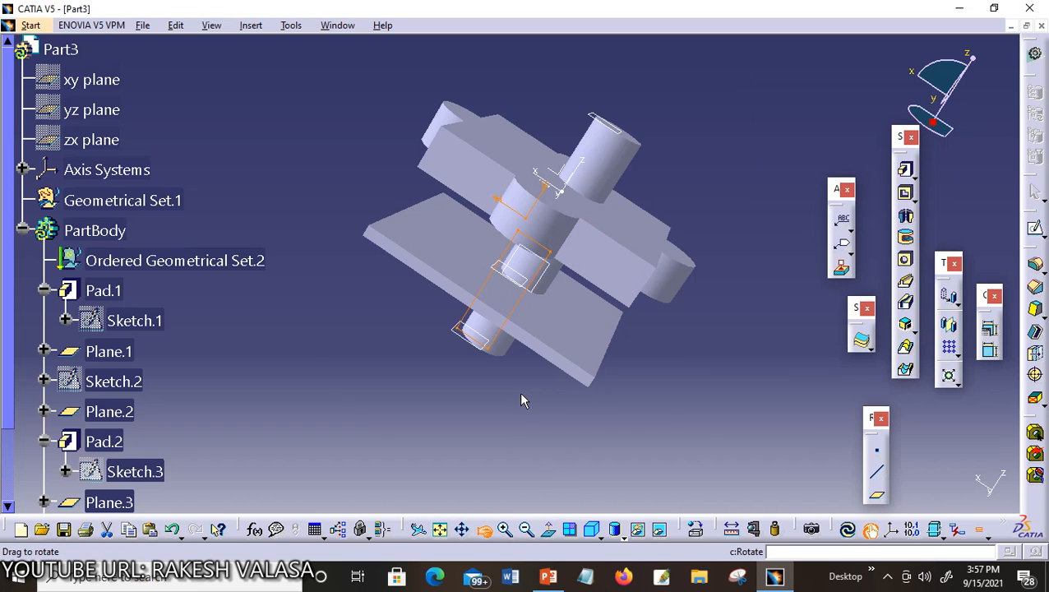
left_click_drag(521, 395, 543, 327)
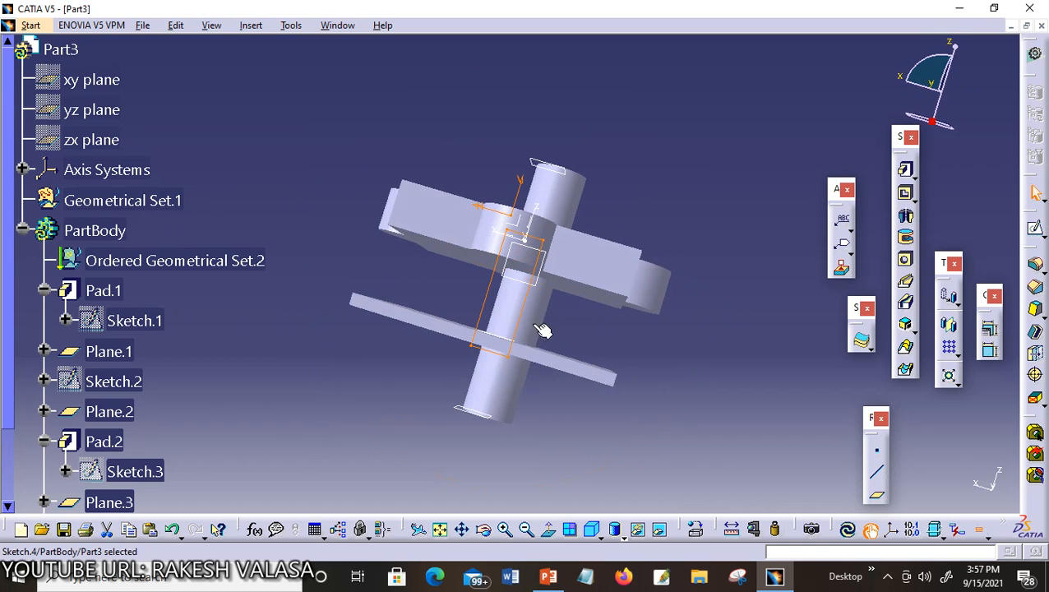
double_click(490, 313)
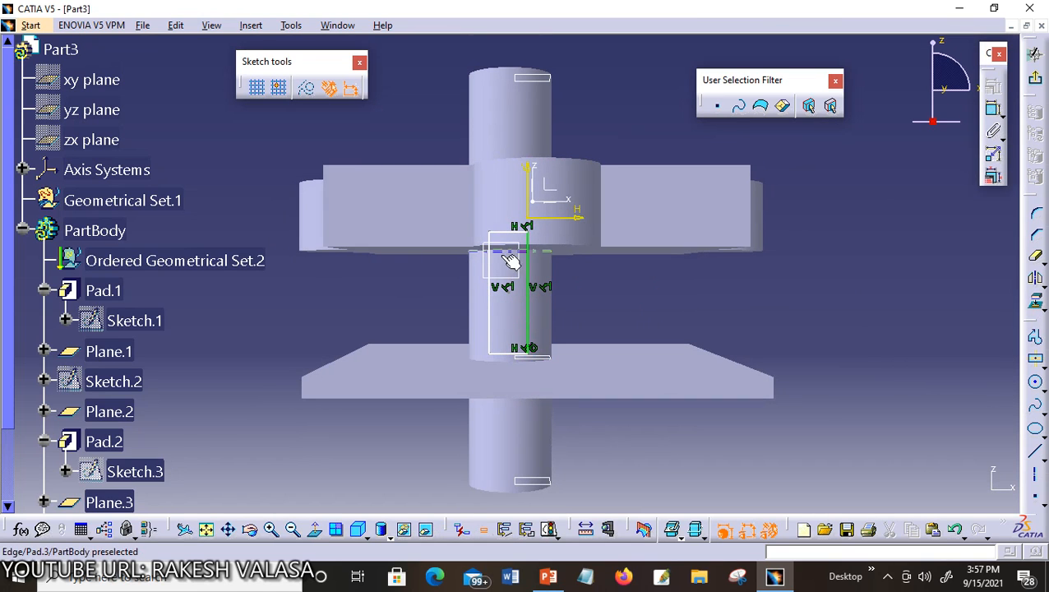
right_click(532, 327)
left_click(567, 284)
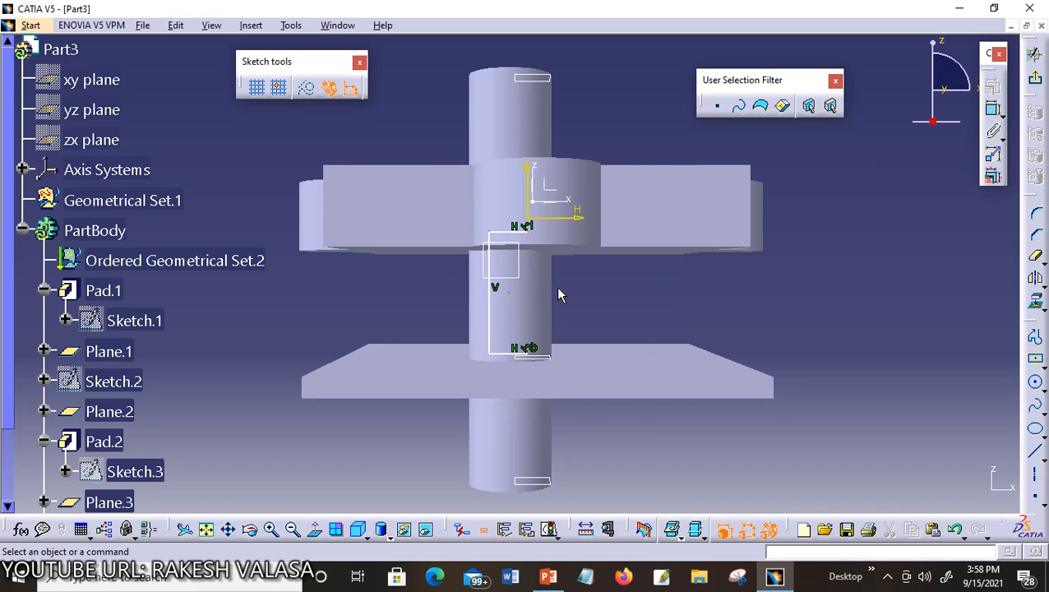
right_click(491, 311)
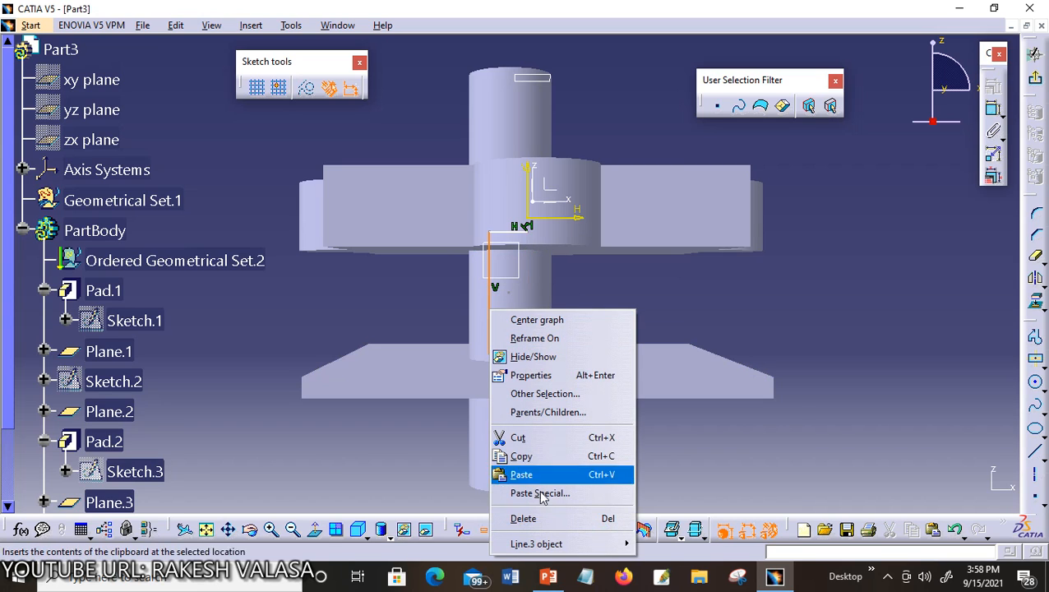
left_click(523, 518)
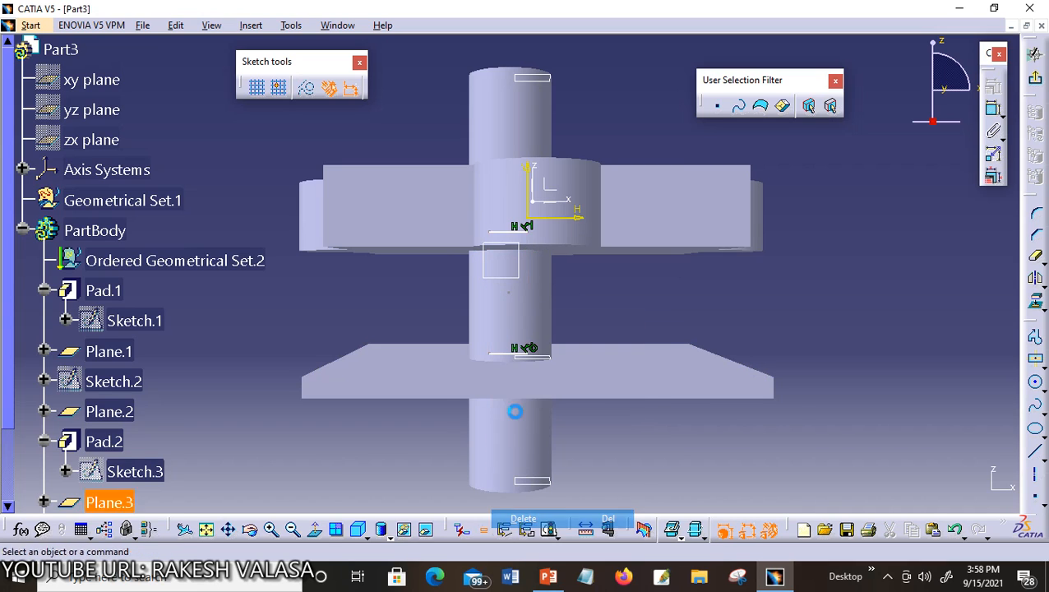
right_click(510, 359)
left_click(531, 316)
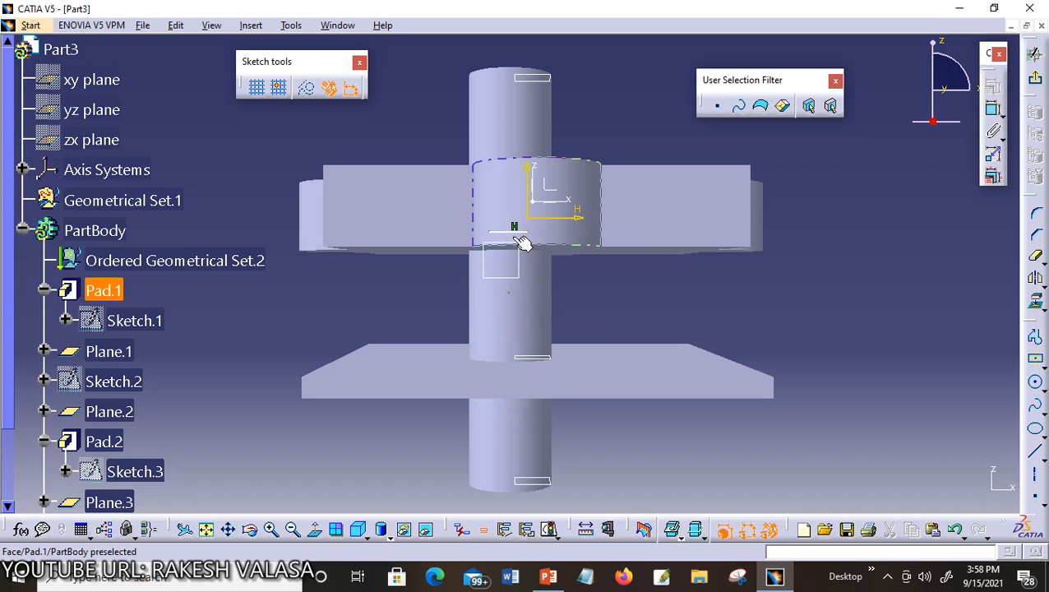
right_click(511, 229)
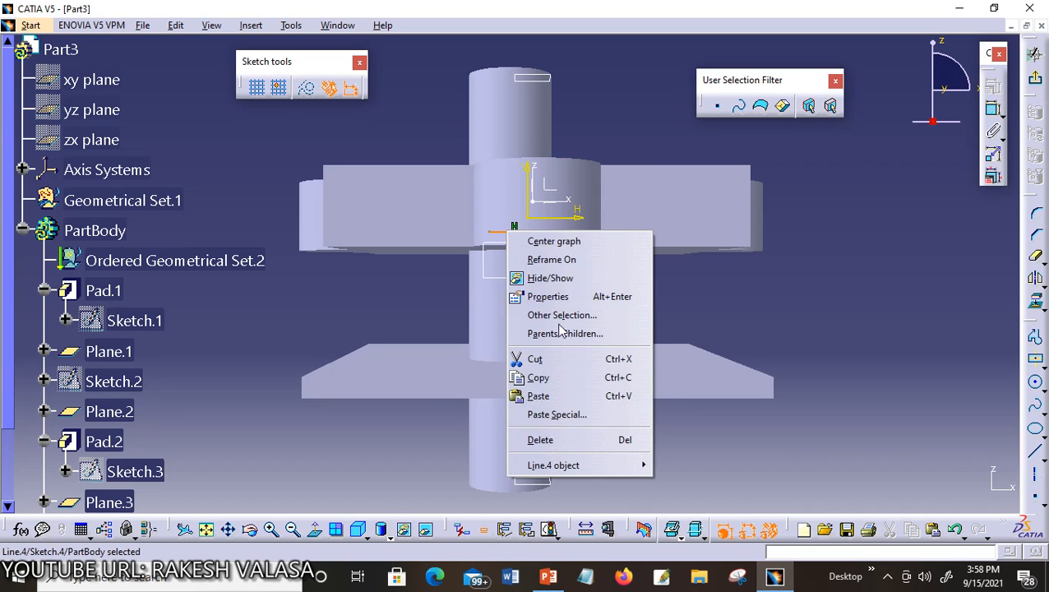
left_click(555, 439)
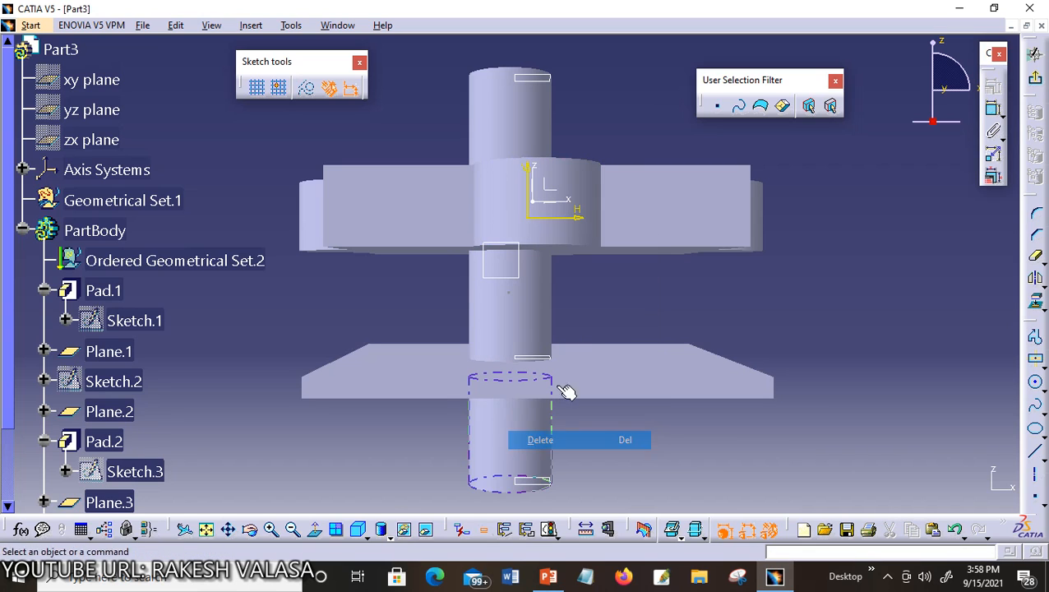
Draw a circle with a radius of about 9 mm in front of the middle cylinder and exit the sketch.
left_click(1036, 384)
left_click(527, 323)
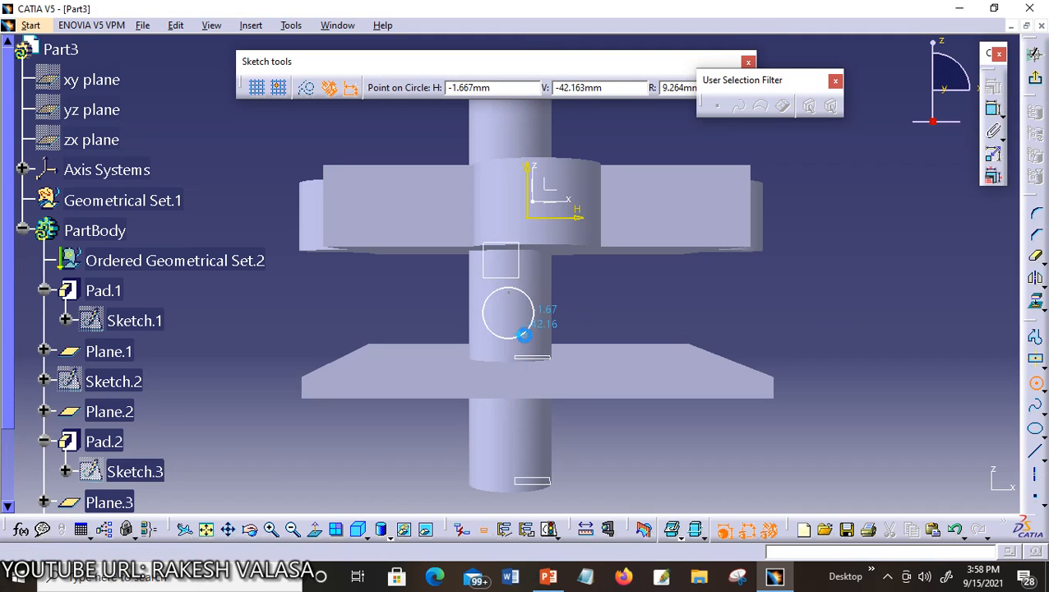
left_click(523, 334)
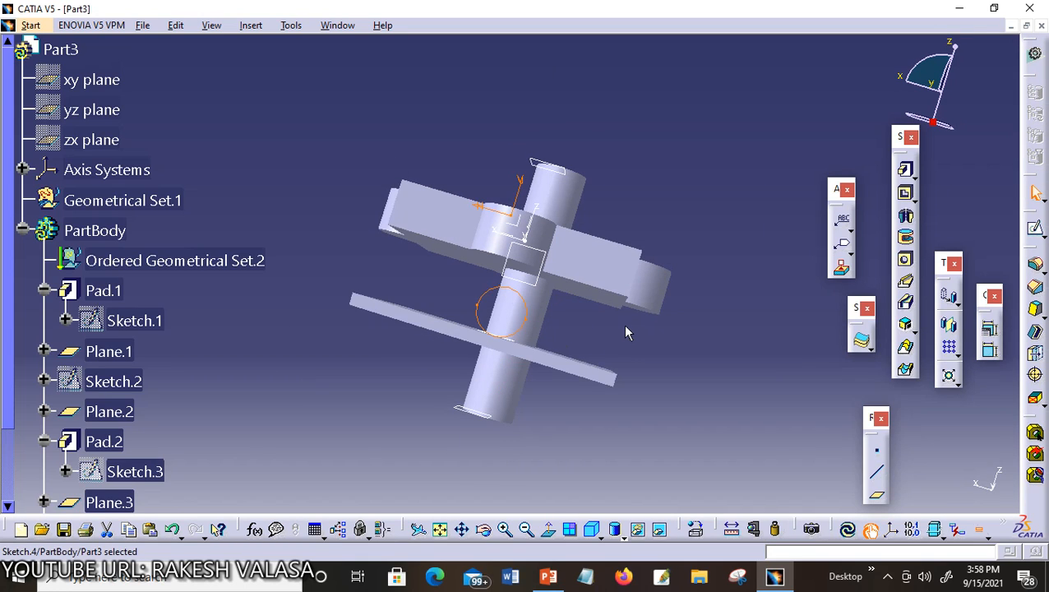
Set up a pad of the new circle with first limit Up to surface, ending at the middle cylinder's face, and preview it.
left_click(905, 172)
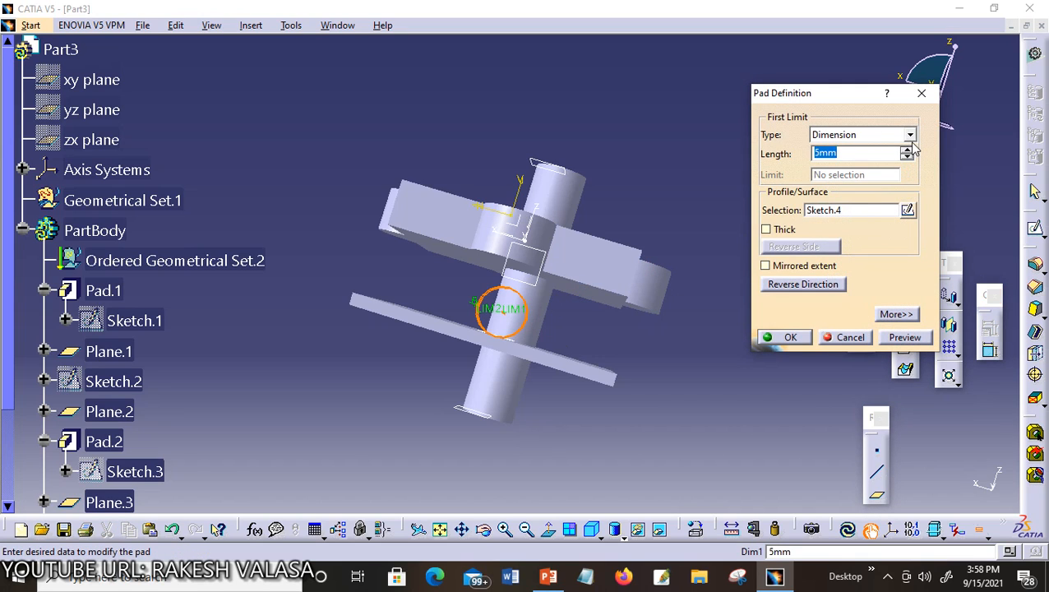
left_click(910, 135)
left_click(859, 202)
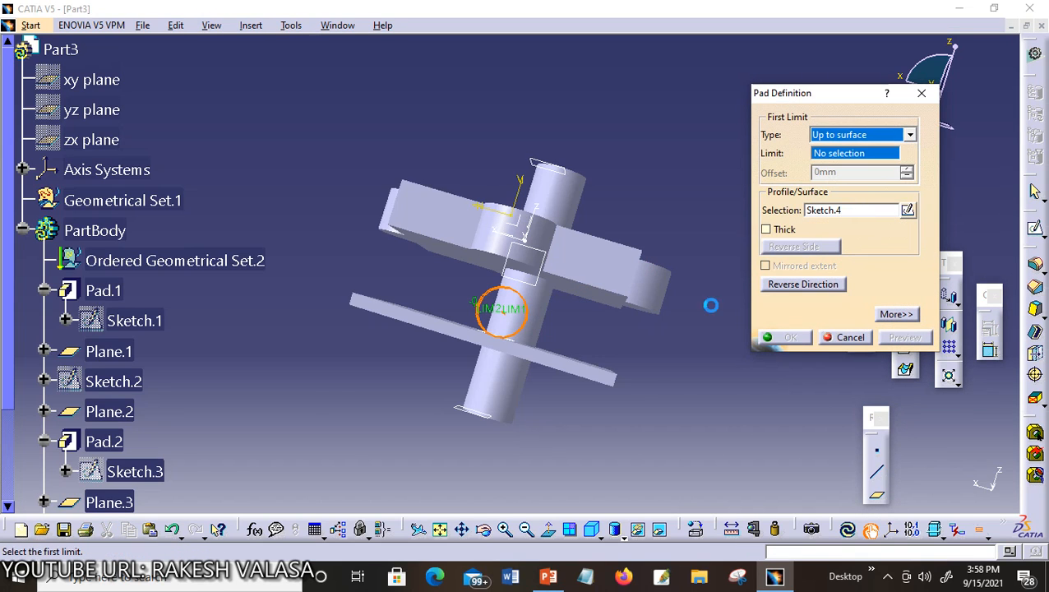
left_click(542, 313)
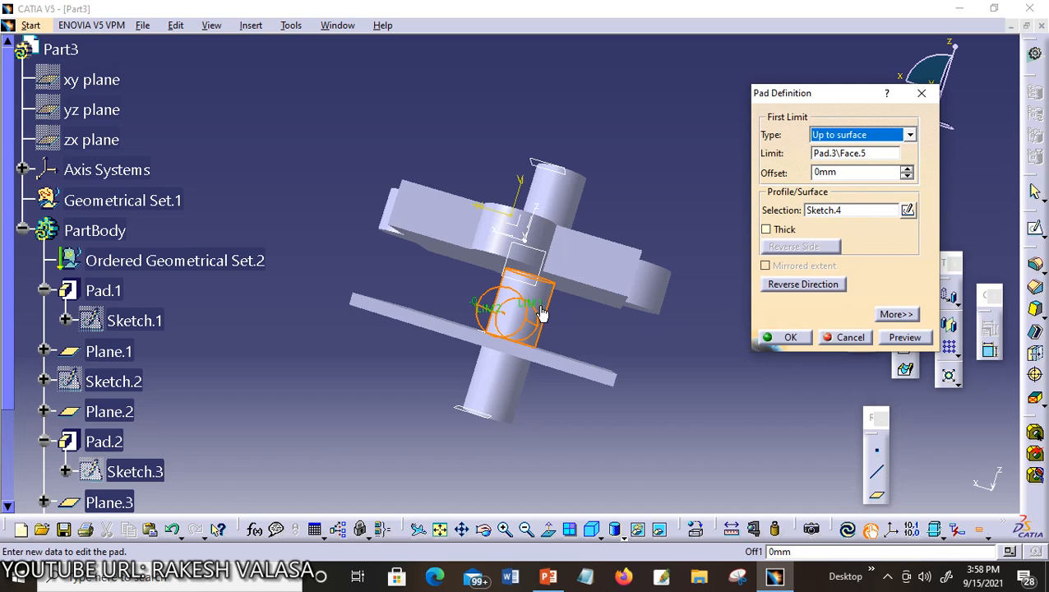
left_click(901, 338)
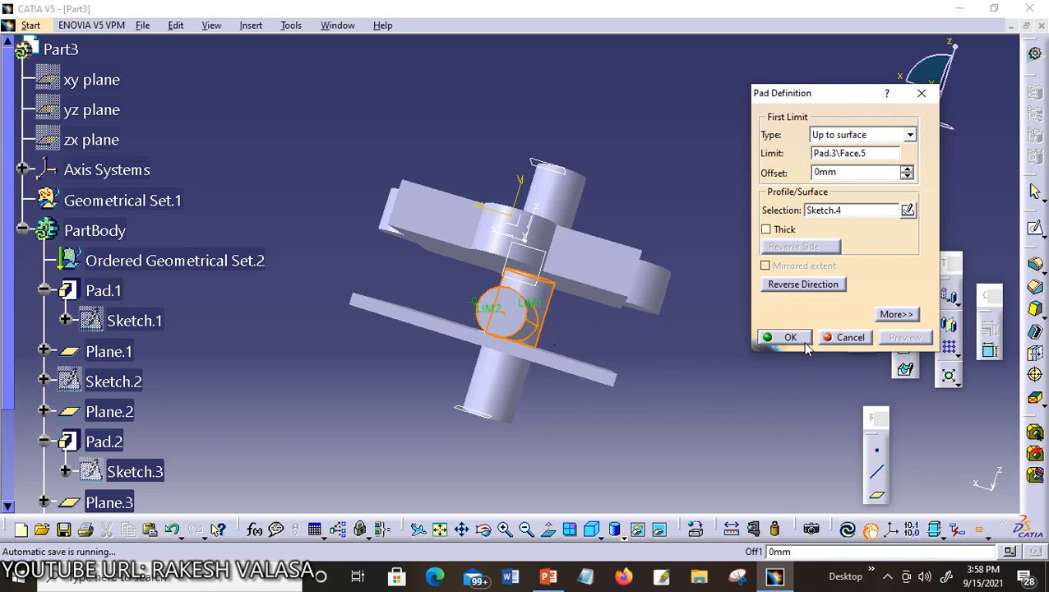
left_click(484, 529)
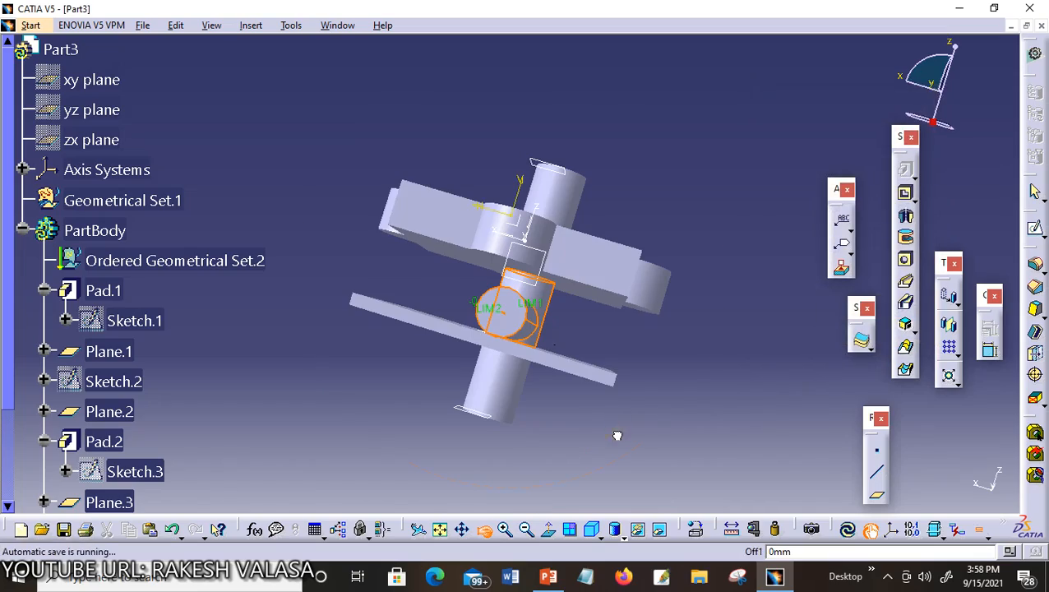
left_click_drag(618, 435, 481, 308)
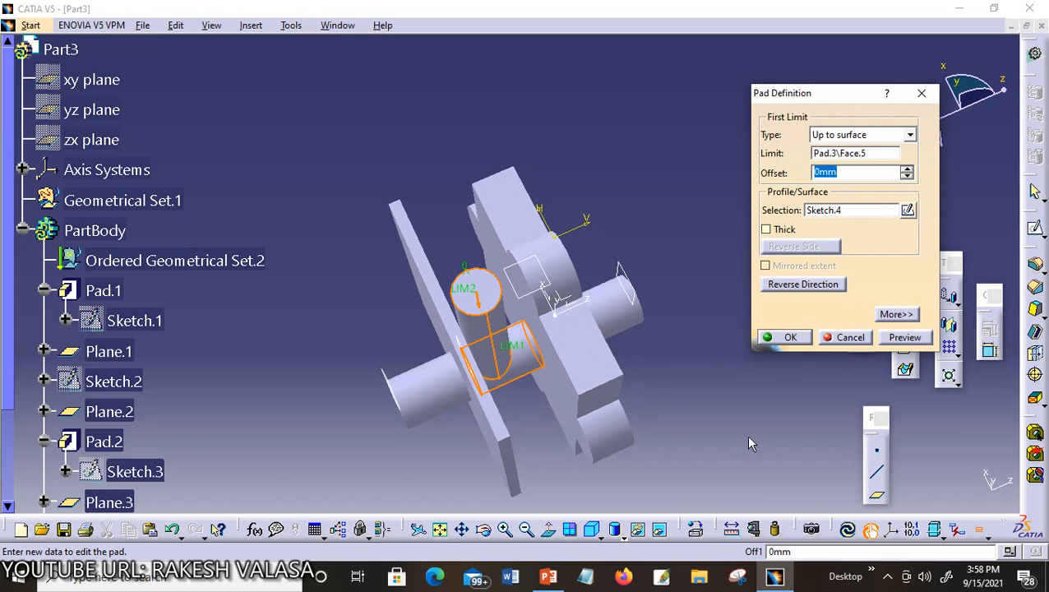
left_click_drag(699, 427, 628, 359)
left_click(483, 529)
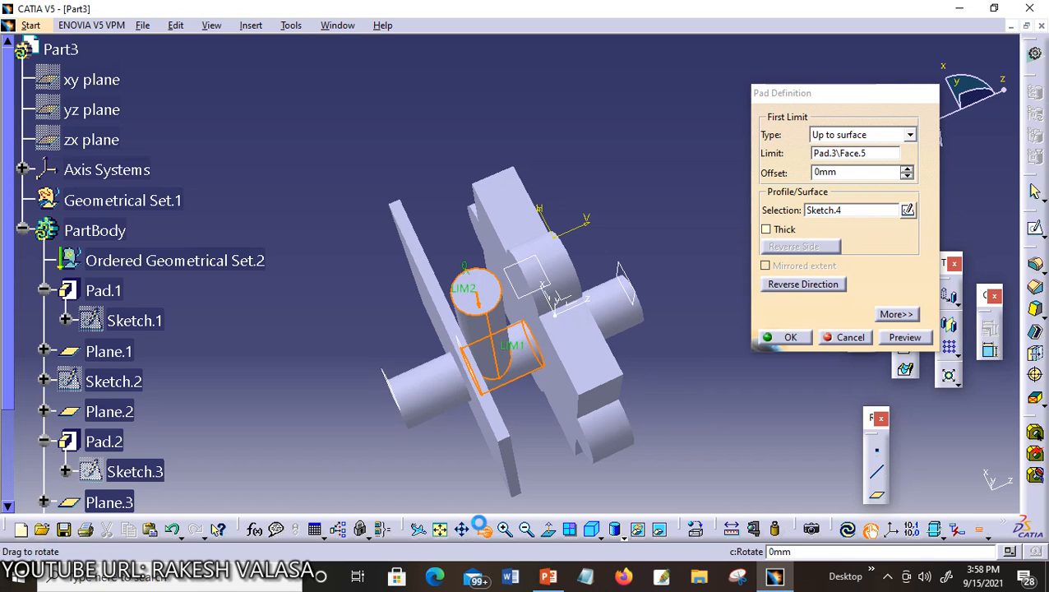
left_click_drag(627, 465, 688, 432)
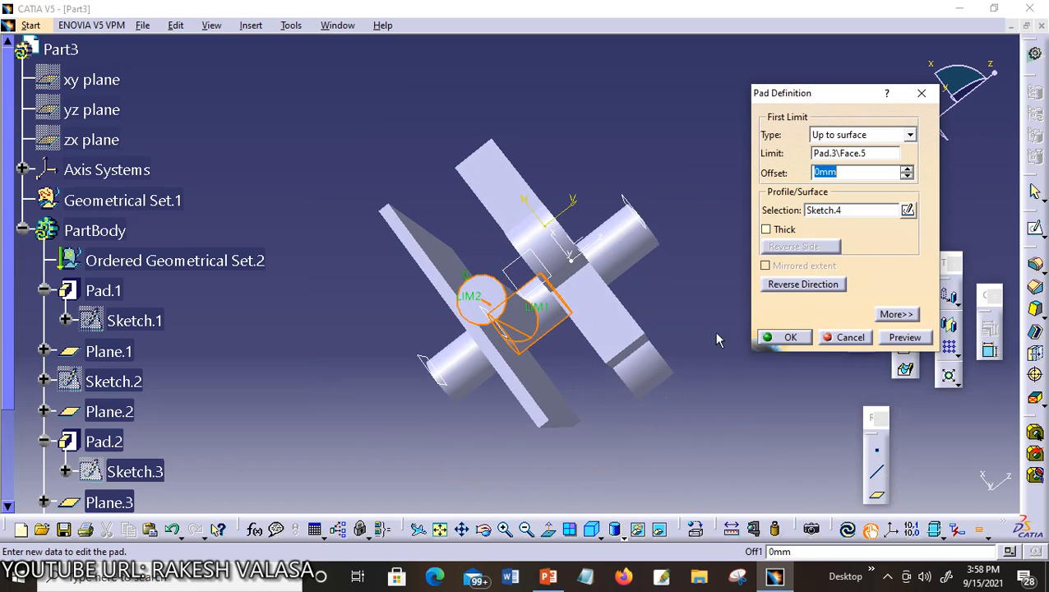
Make the circle's pad thin-walled with the Thick option, set Thickness1 to 2 mm, and create the pad.
left_click(766, 231)
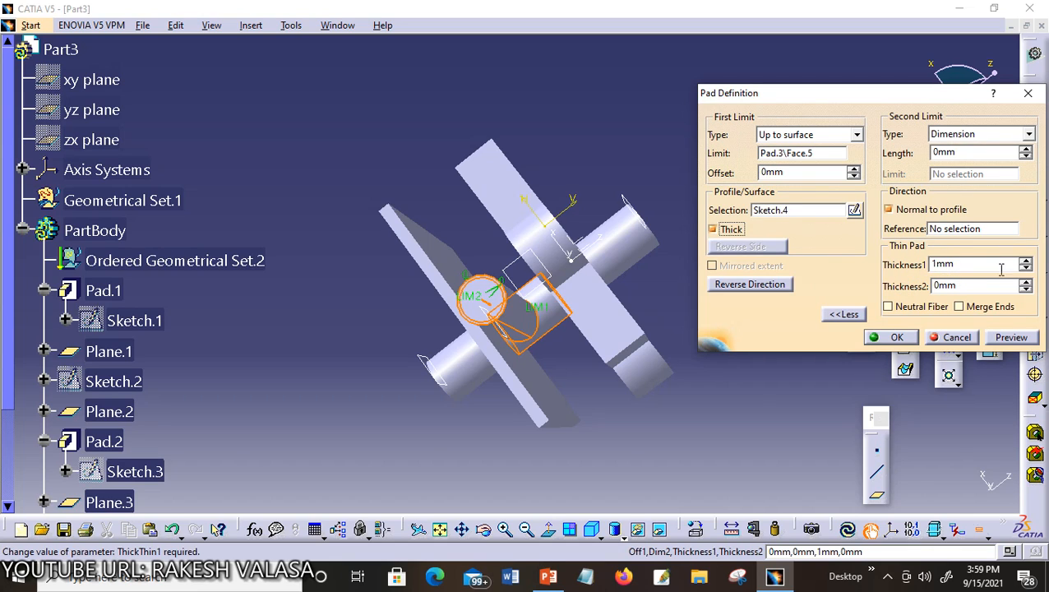
left_click(1025, 260)
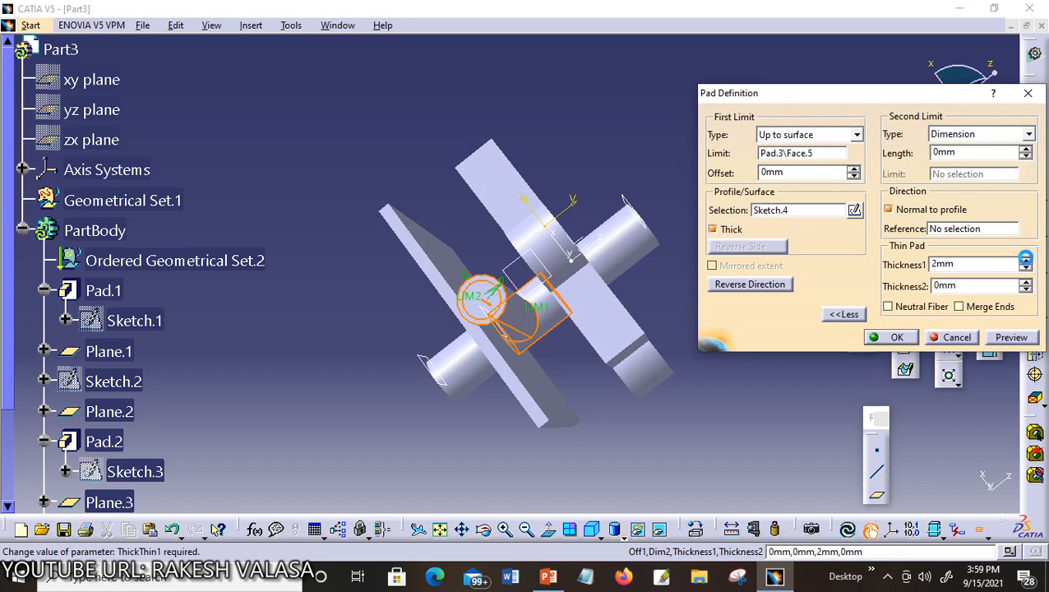
left_click(1008, 338)
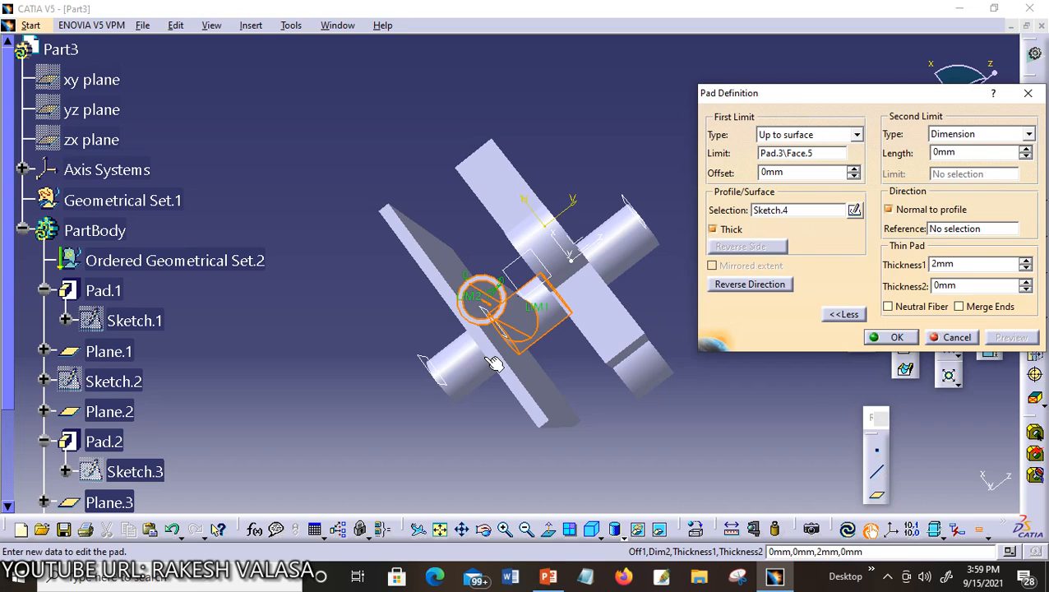
left_click(893, 338)
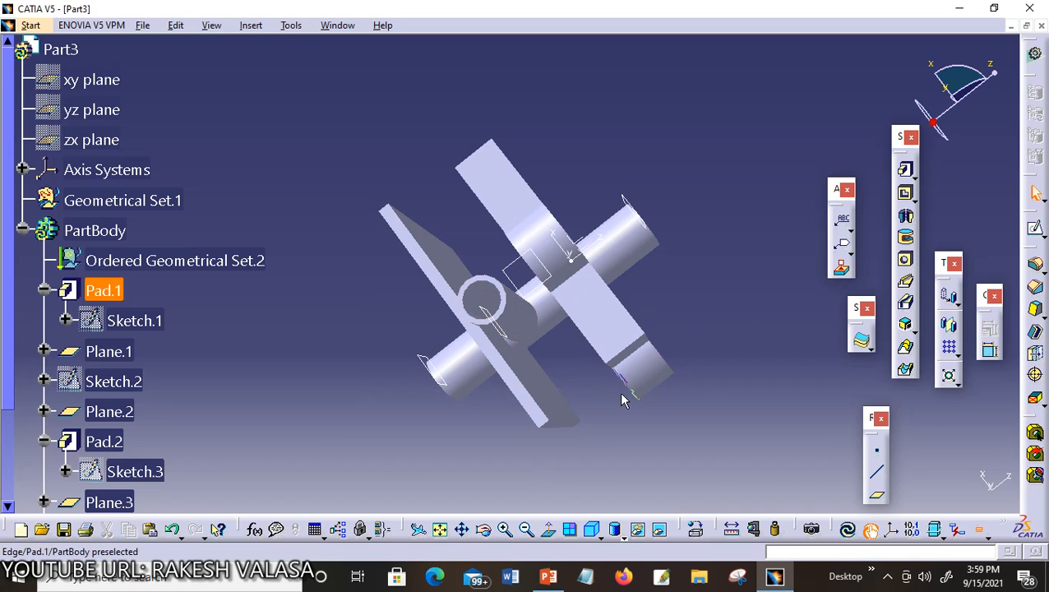
Examine the part in the isometric, front, back, left and right standard views, finishing in the isometric view.
left_click(601, 535)
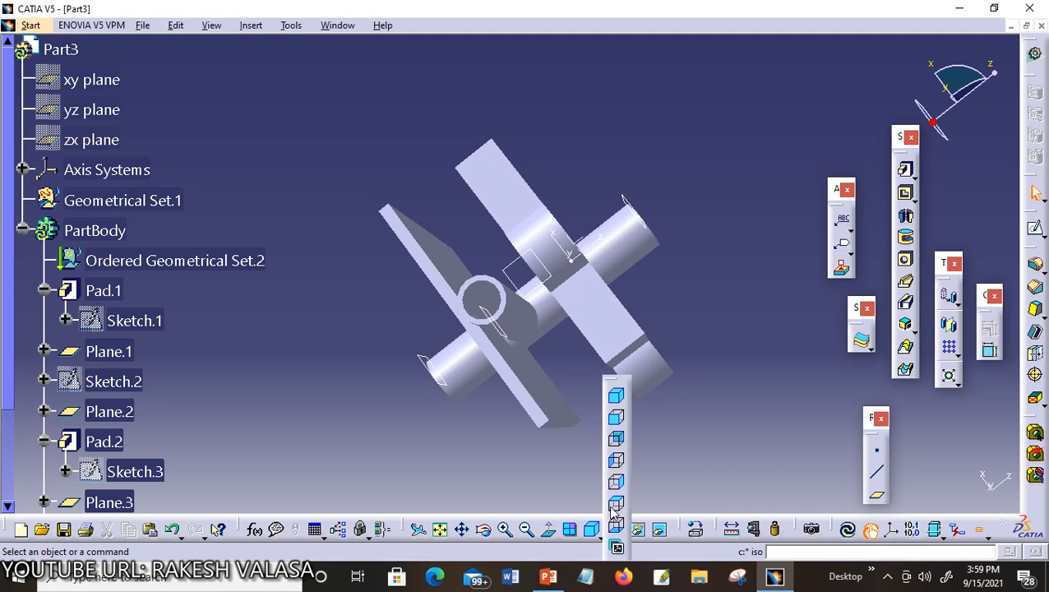
left_click(617, 398)
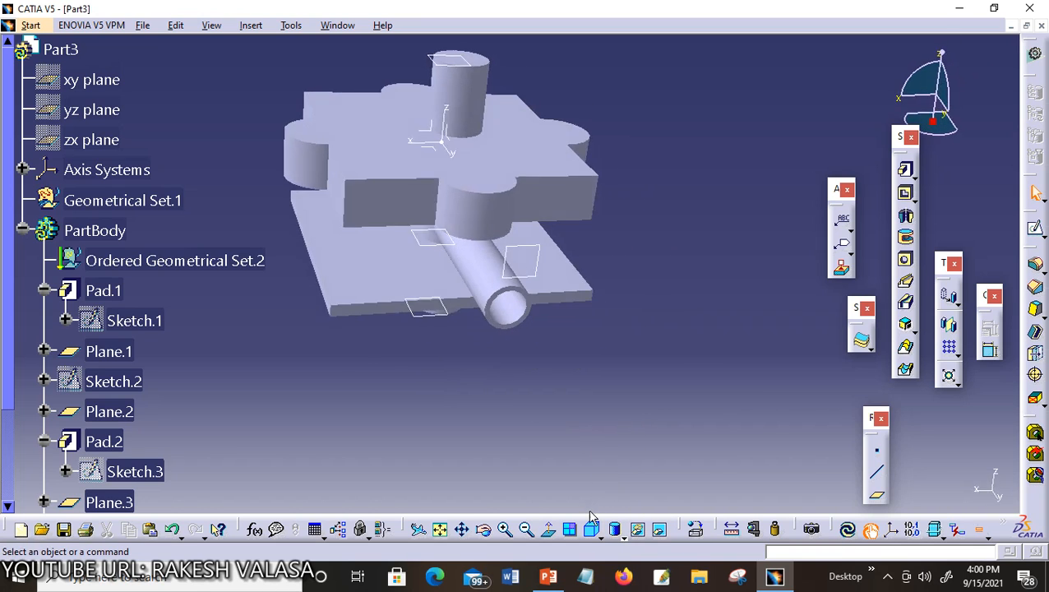
left_click(594, 533)
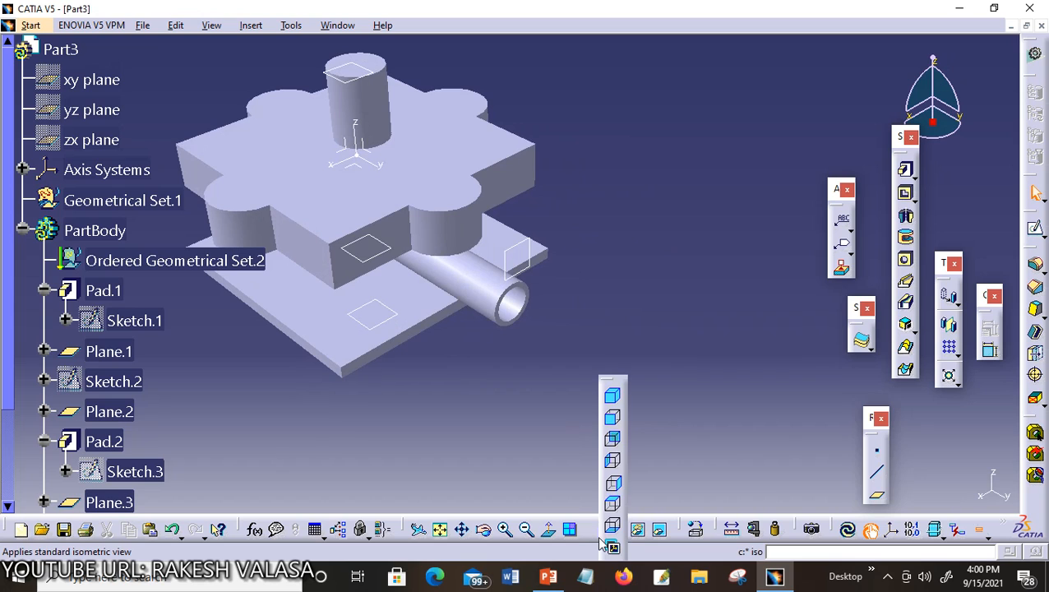
left_click(615, 422)
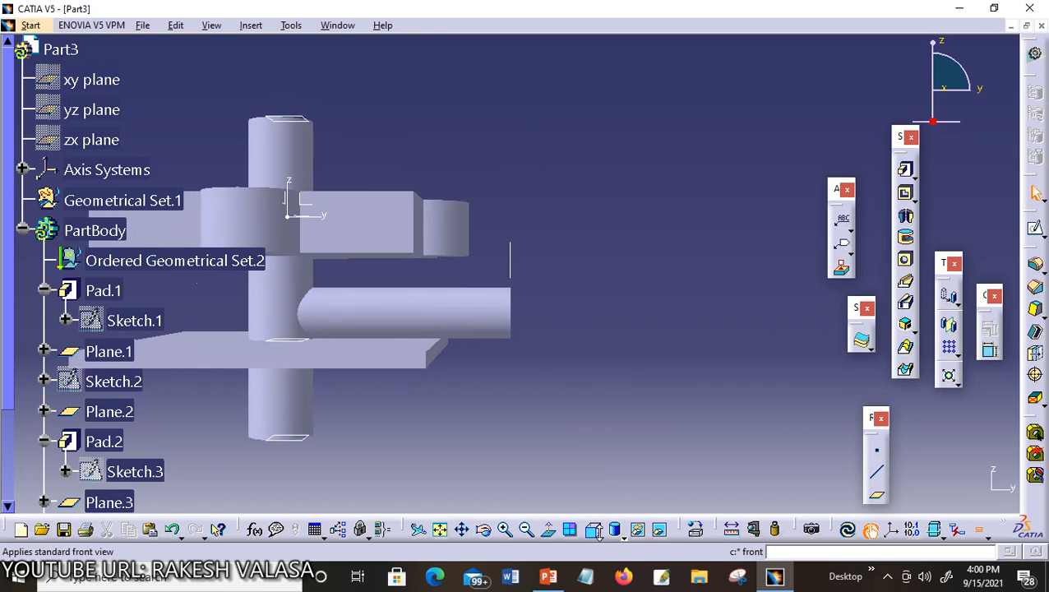
left_click(593, 532)
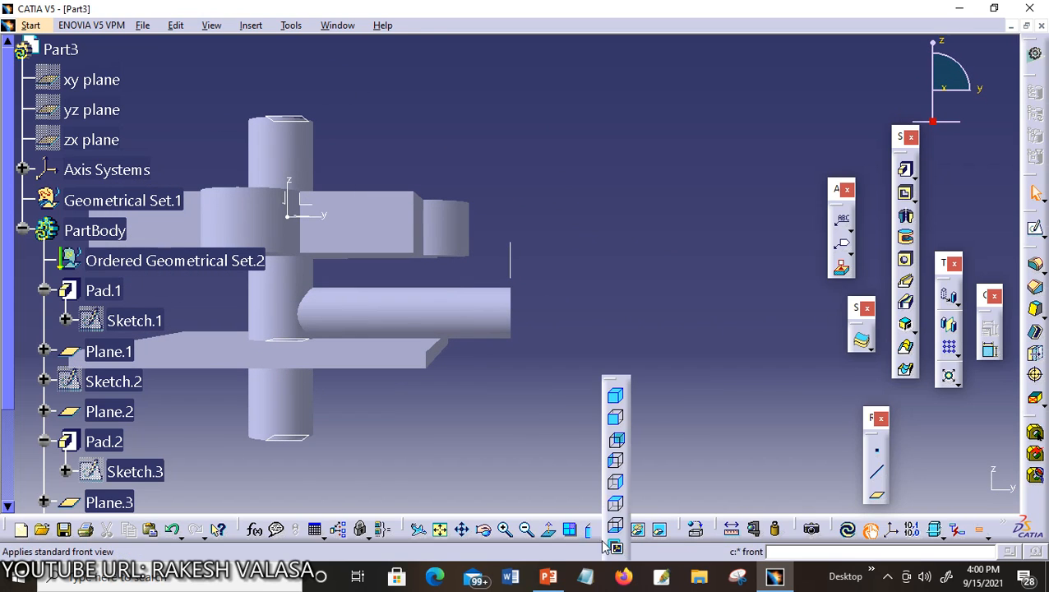
left_click(616, 442)
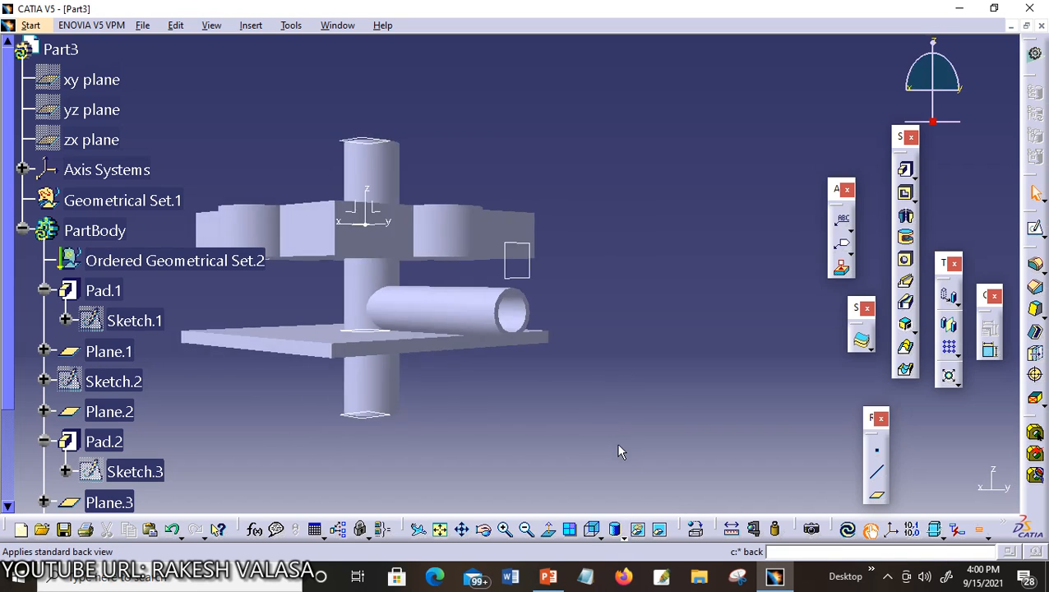
left_click(593, 531)
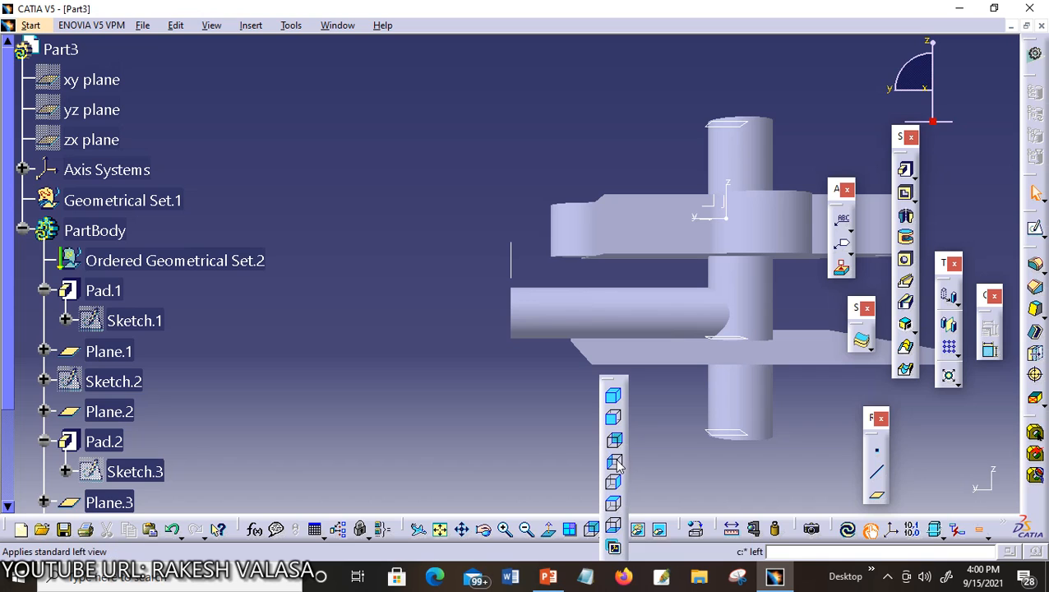
left_click(615, 463)
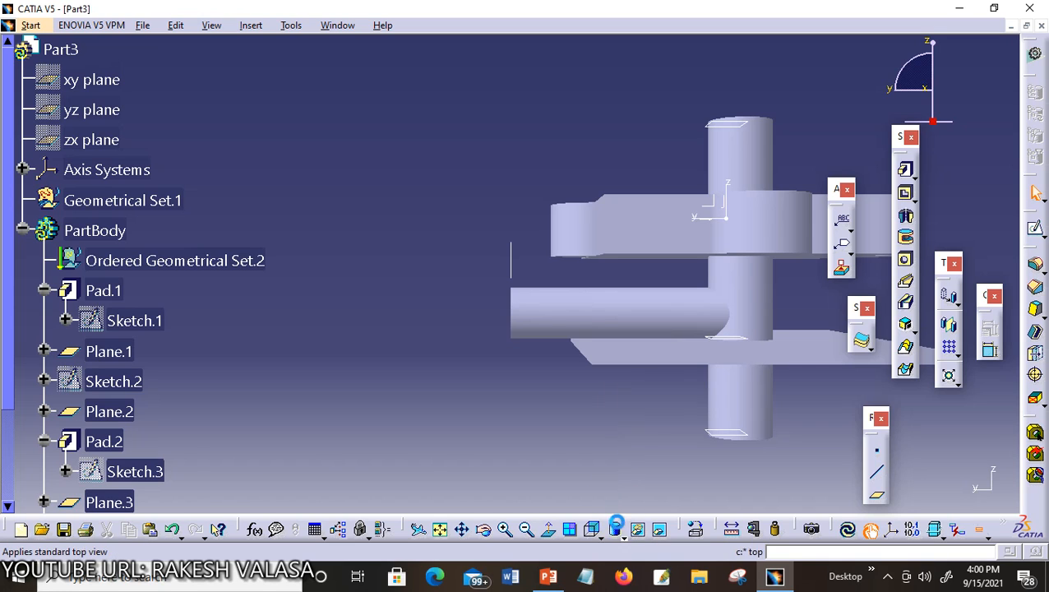
left_click(614, 529)
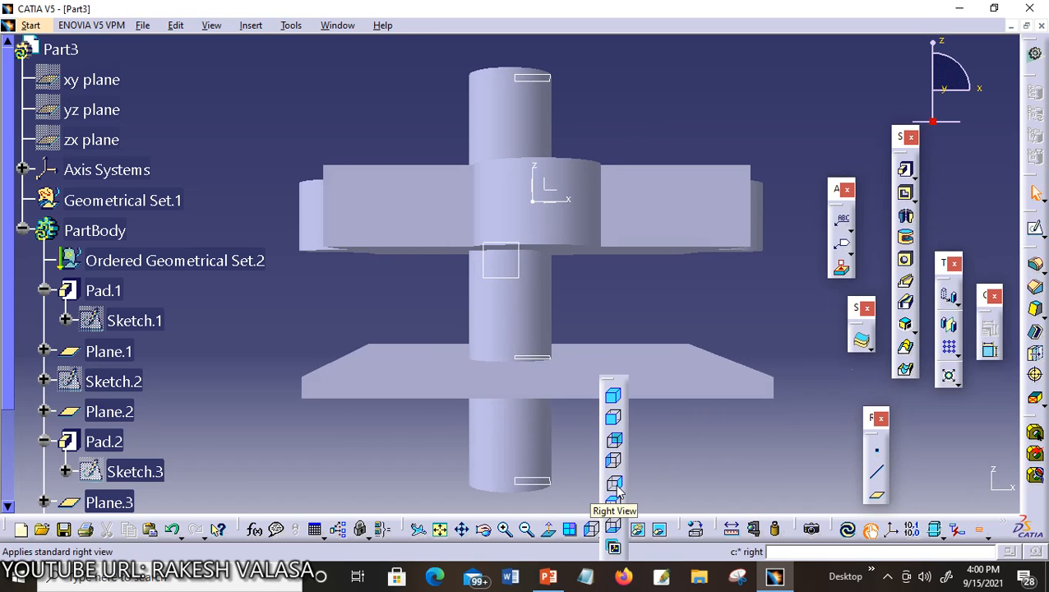
left_click(616, 492)
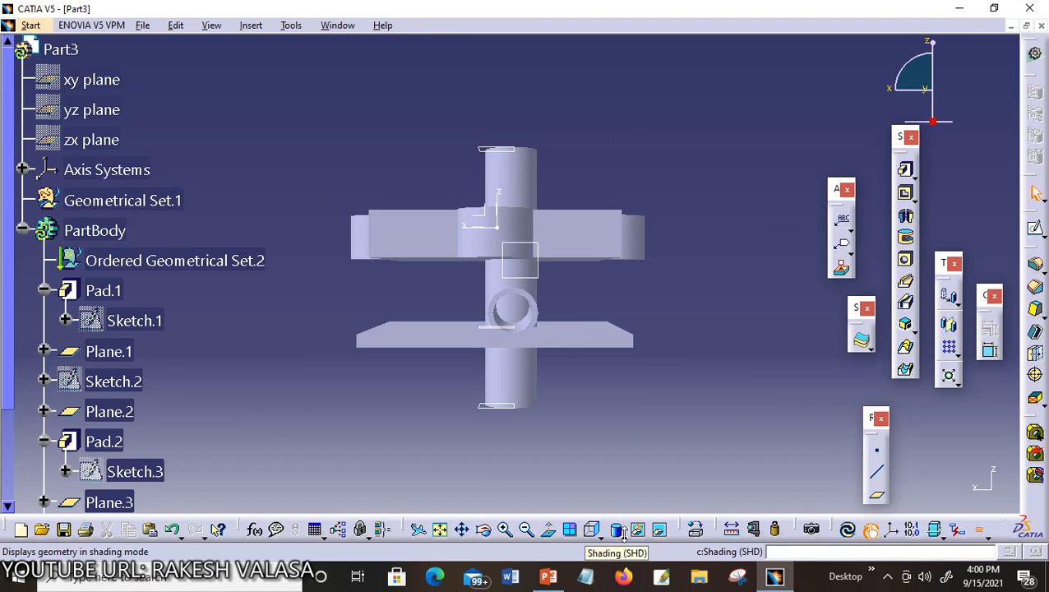
left_click(601, 538)
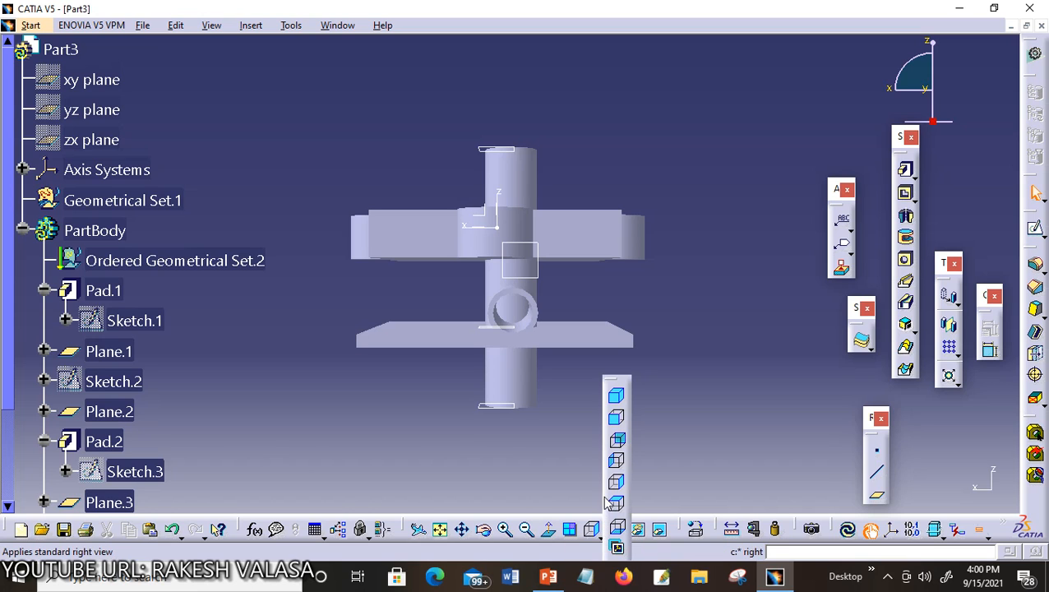
left_click(617, 399)
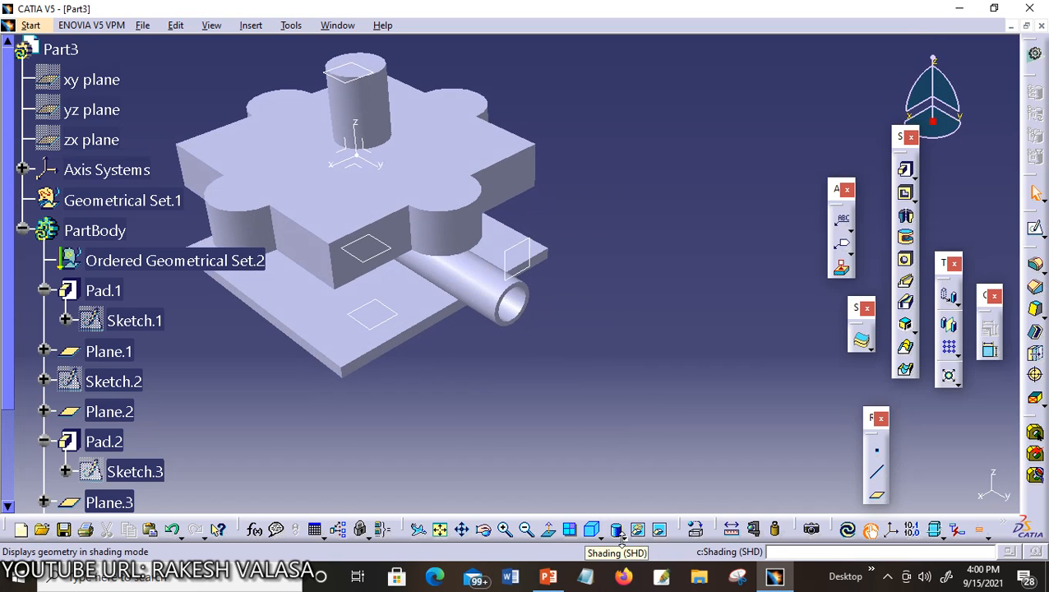
Compare the part in Shading with Edges, Shading with Edges without Smooth Edges, and Shading with Edges and Hidden Edges.
left_click(622, 538)
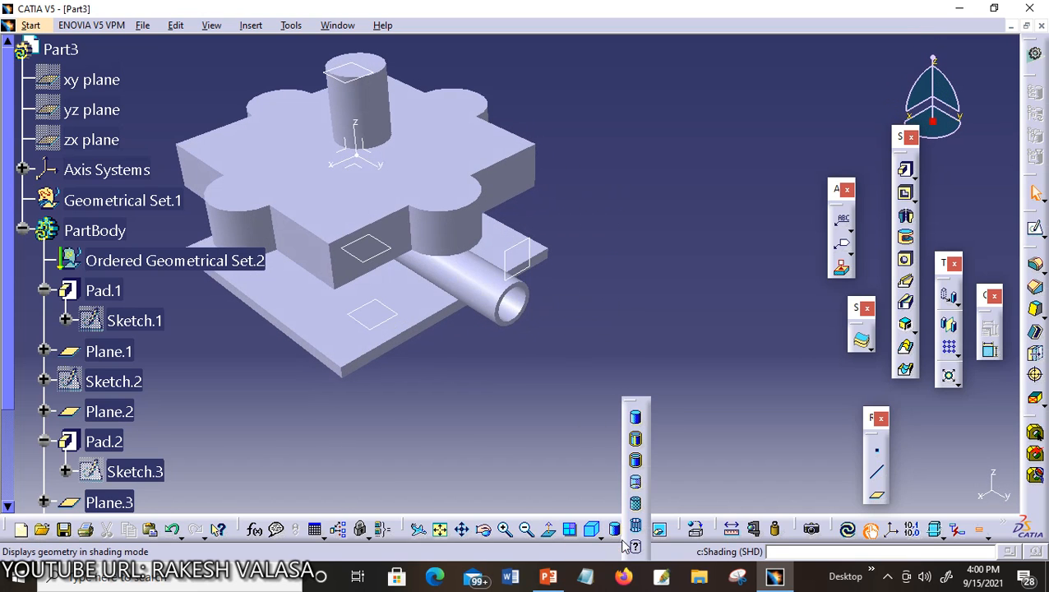
left_click(638, 442)
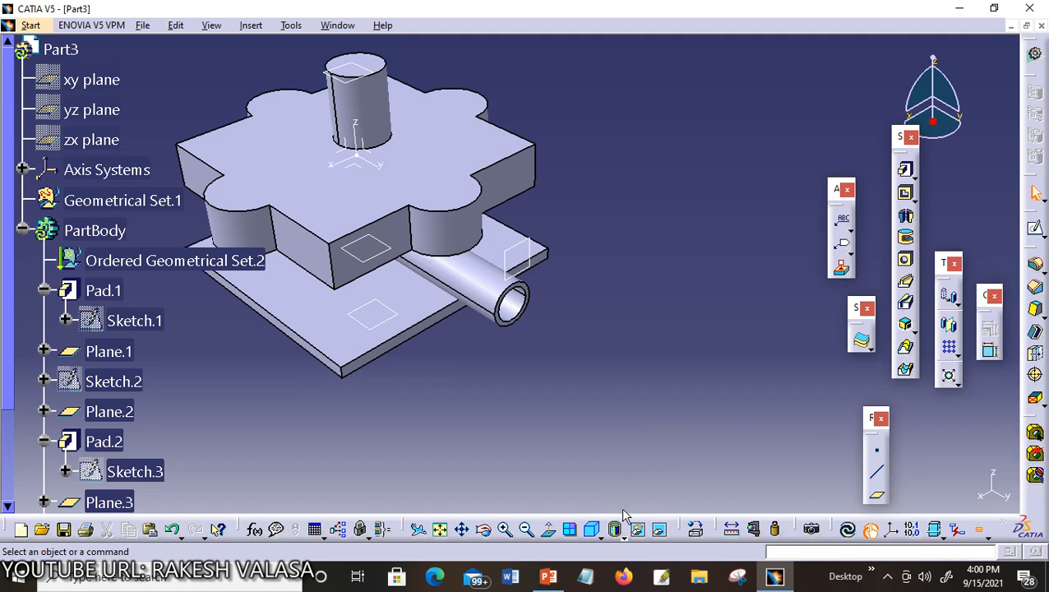
left_click(622, 534)
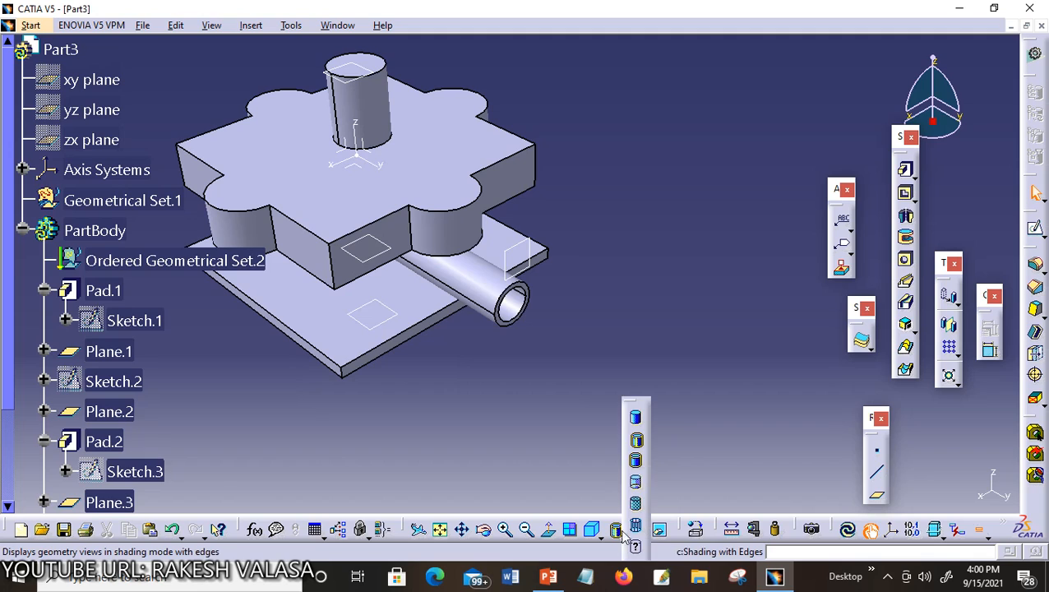
left_click(637, 462)
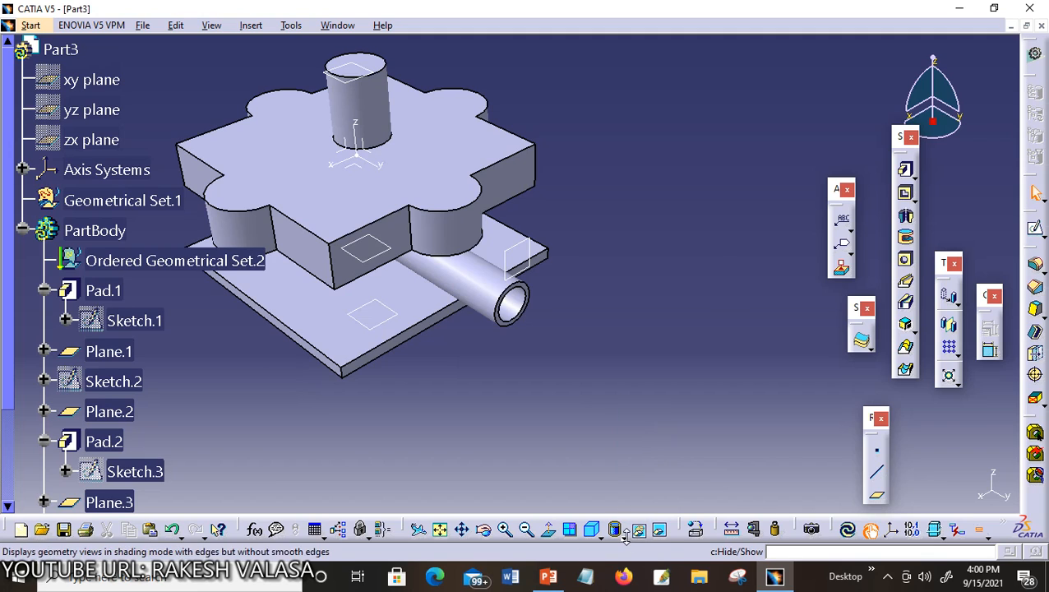
left_click(622, 536)
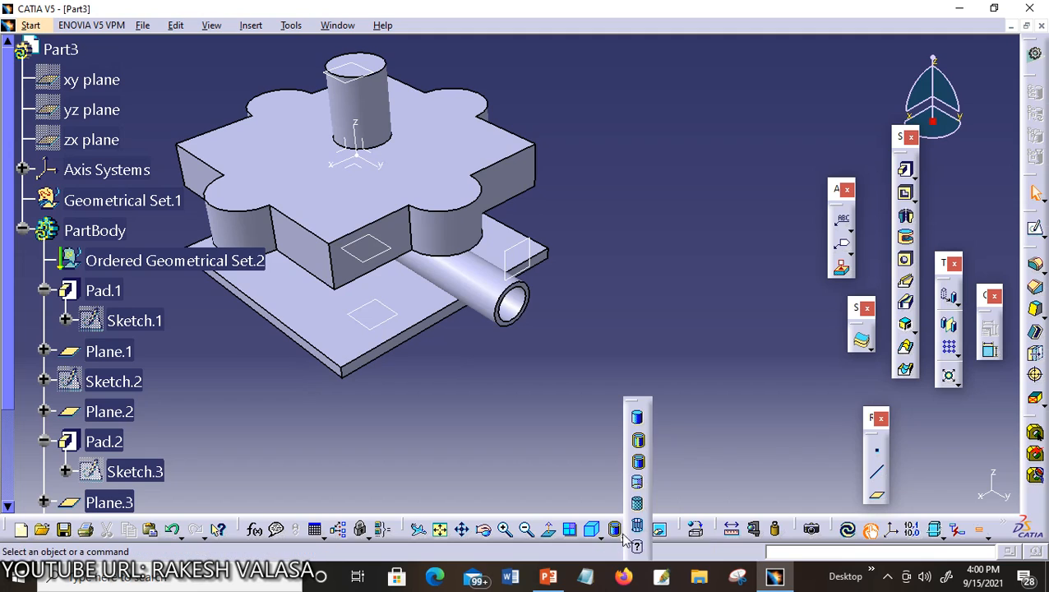
left_click(638, 485)
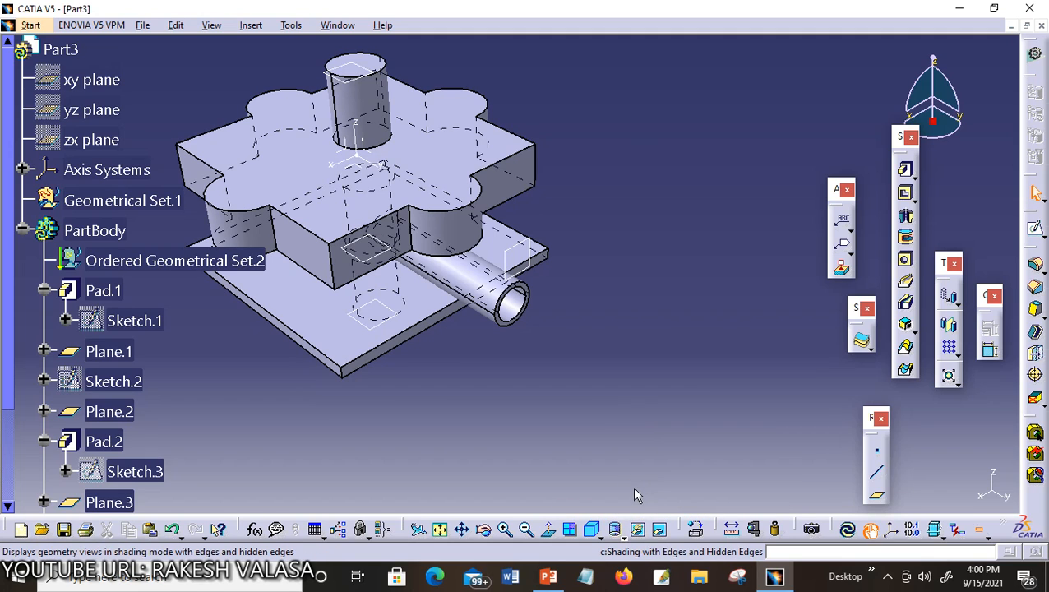
View the part in Shading with Material and Wireframe modes, and return the display to plain Shading.
left_click(617, 536)
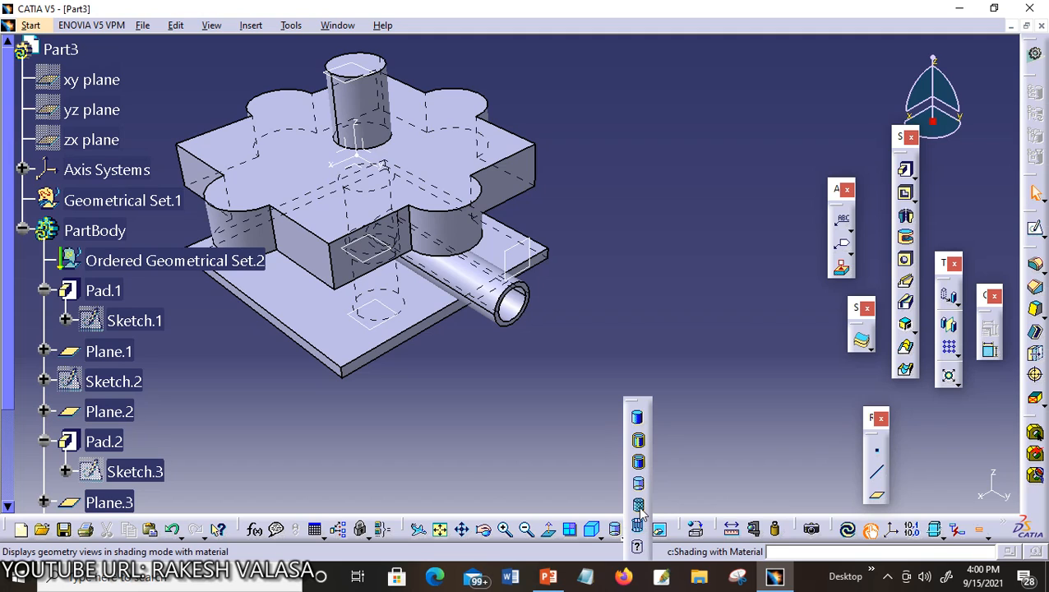
left_click(638, 505)
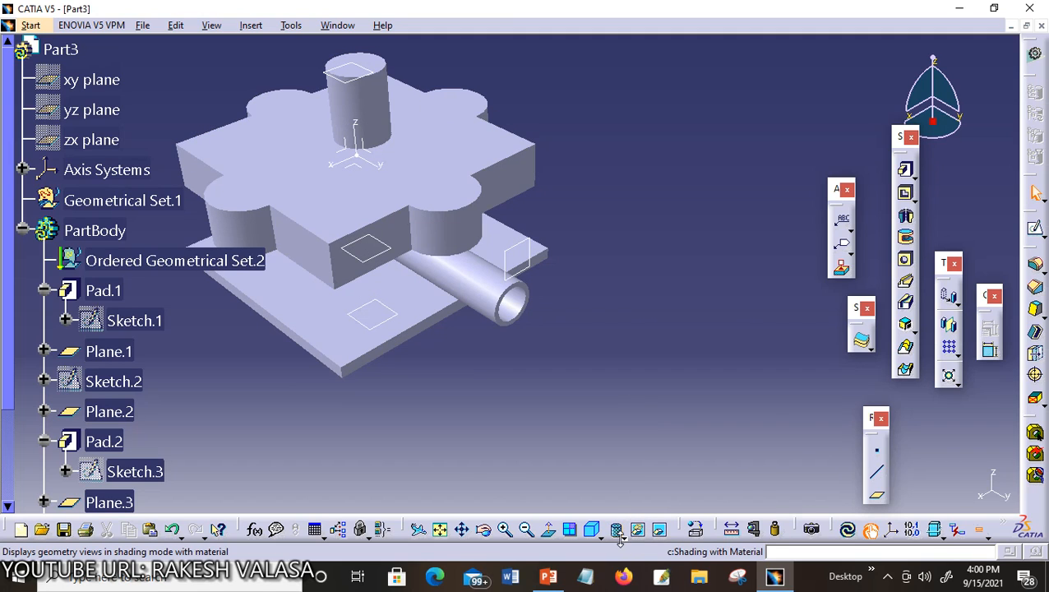
left_click(618, 536)
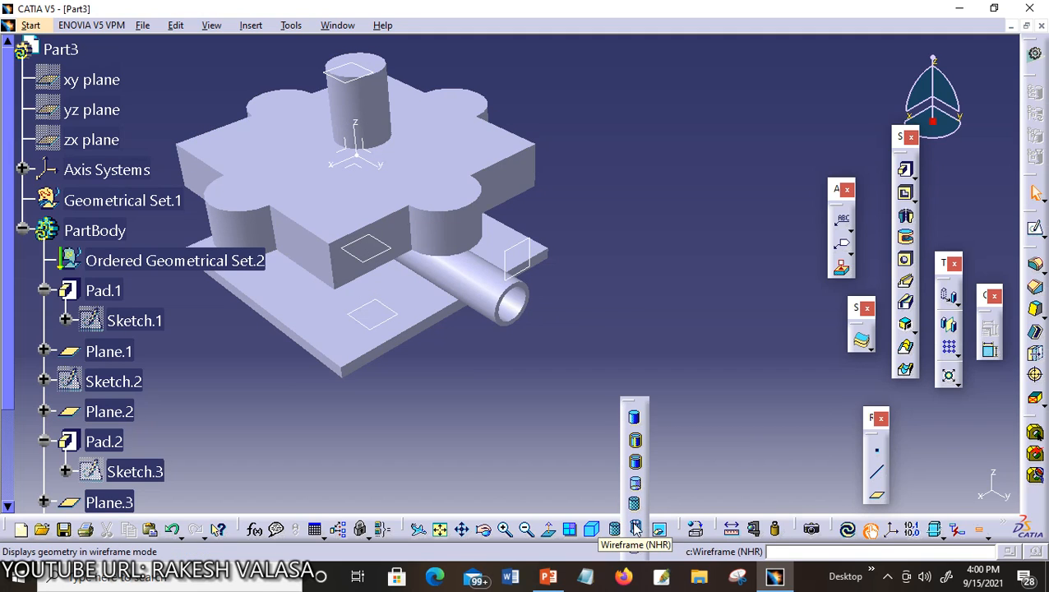
left_click(636, 528)
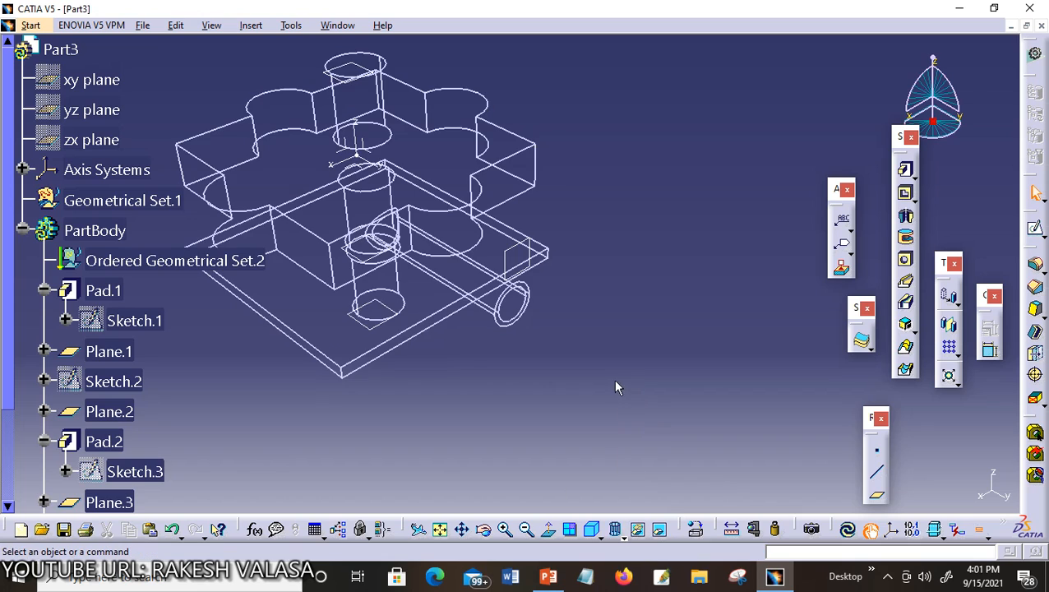
left_click(628, 536)
left_click(613, 422)
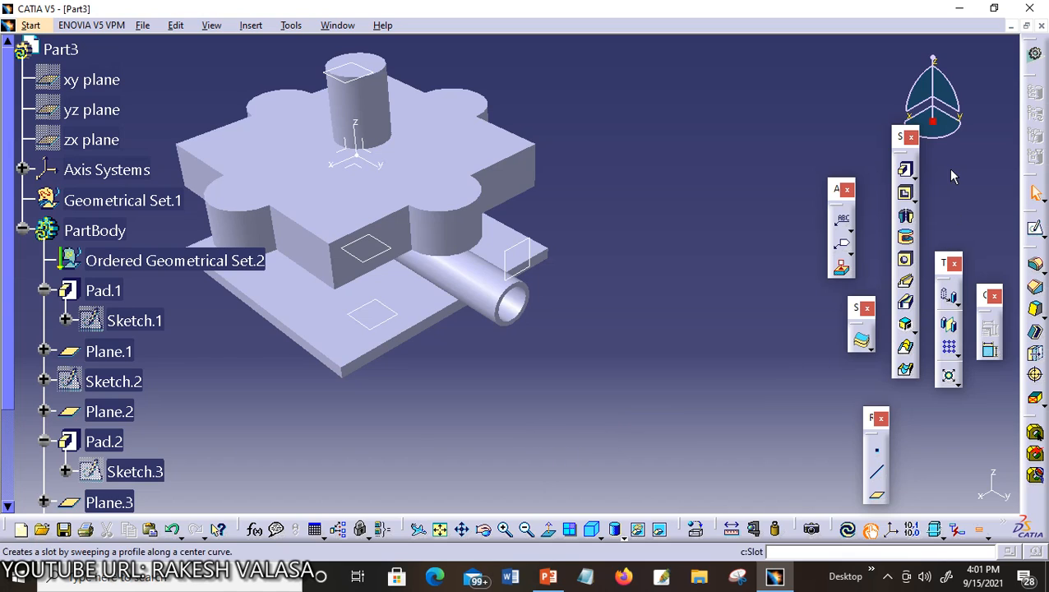
Show the available variants of the Pad command.
left_click(913, 177)
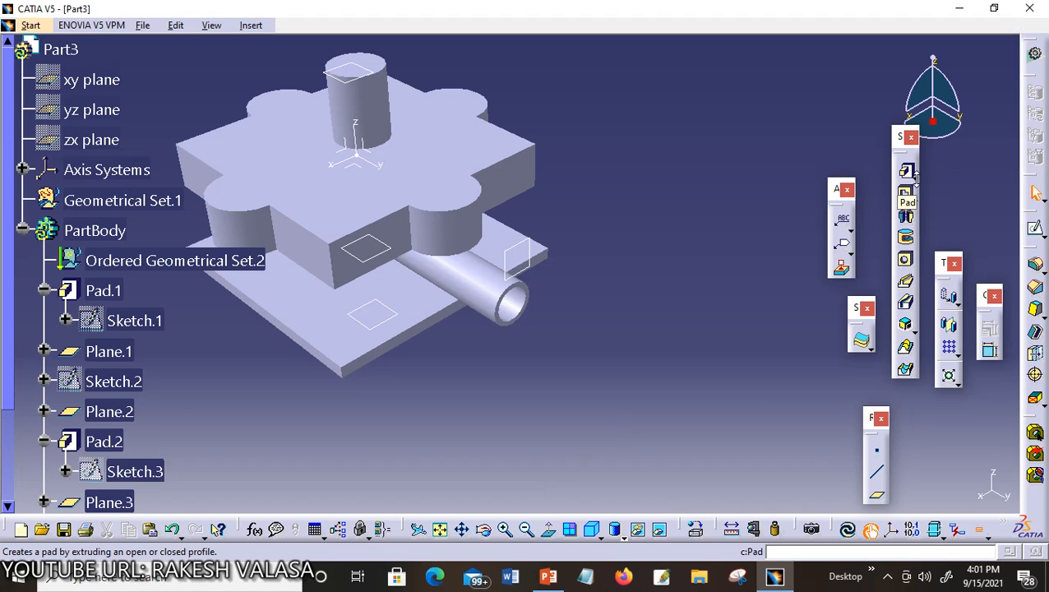